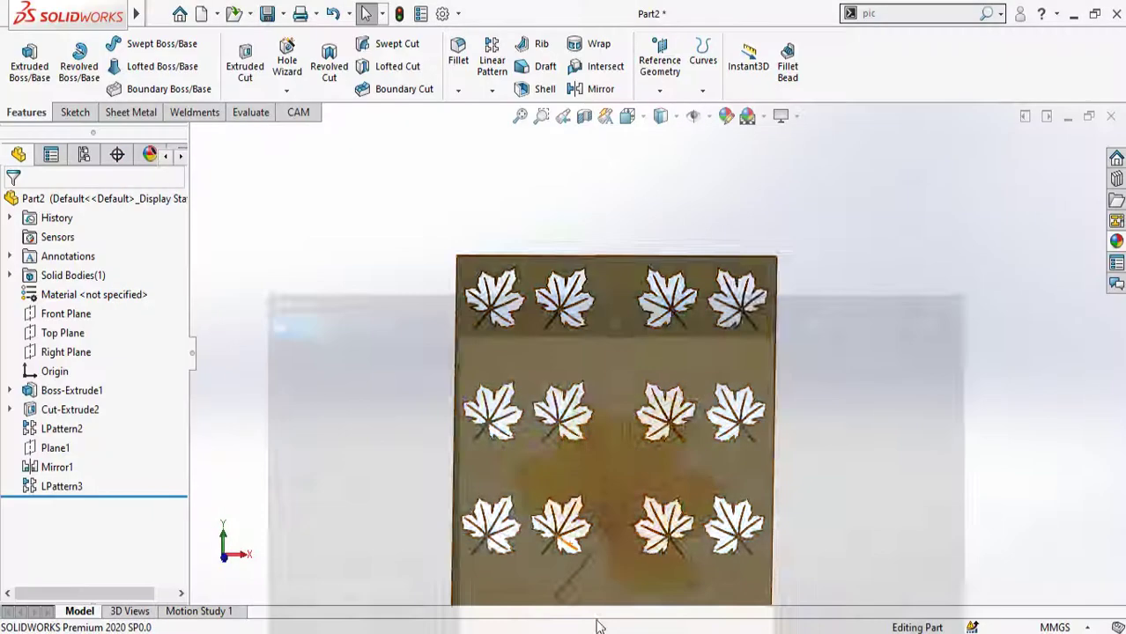
scroll(625, 439, down, 2)
scroll(639, 407, up, 3)
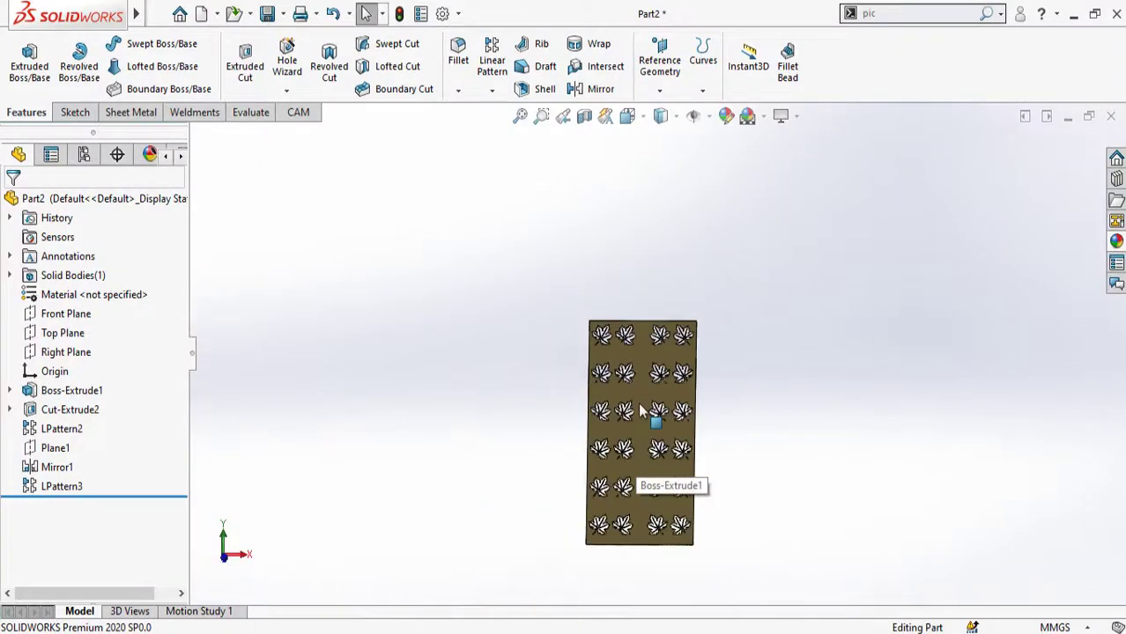
scroll(632, 517, down, 2)
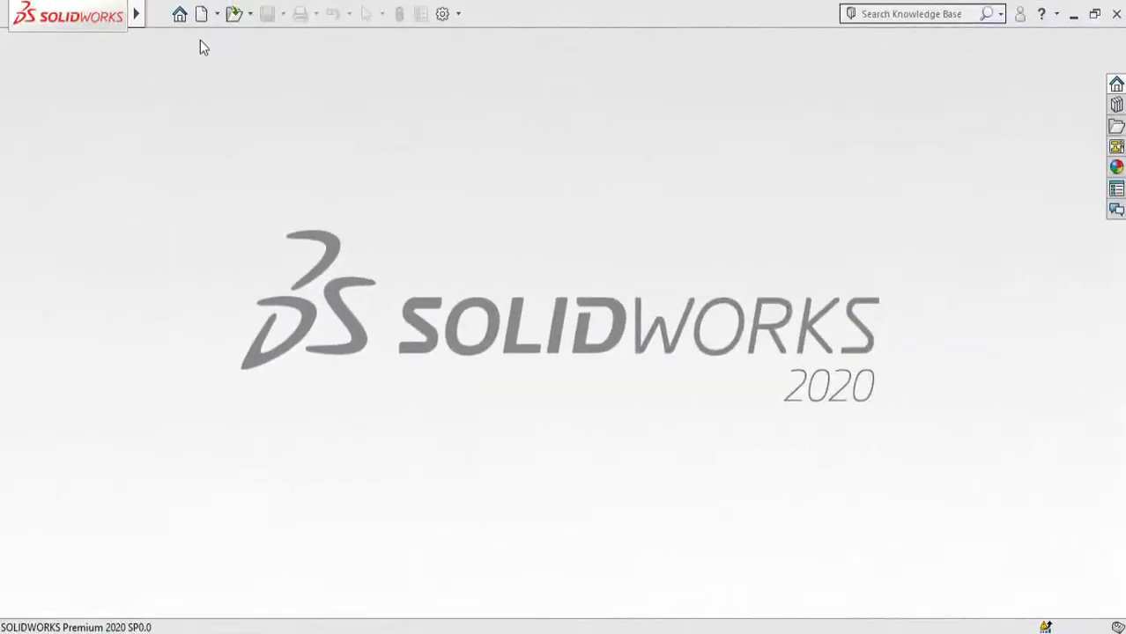
Step: Create a new part document and open a sketch on the Front Plane
click(201, 14)
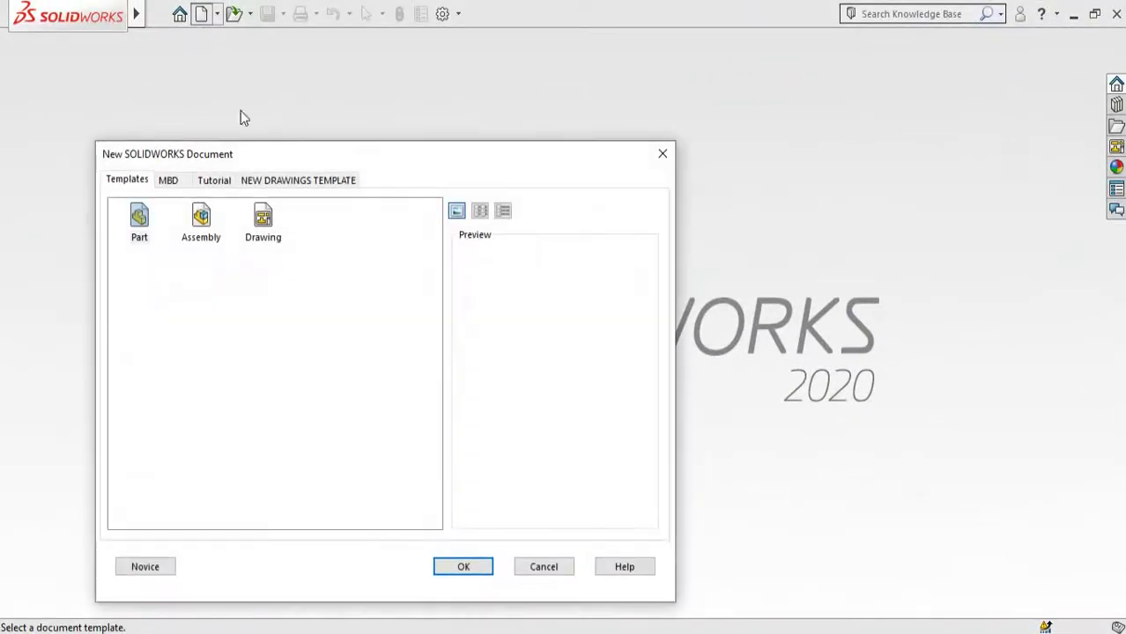
double_click(141, 224)
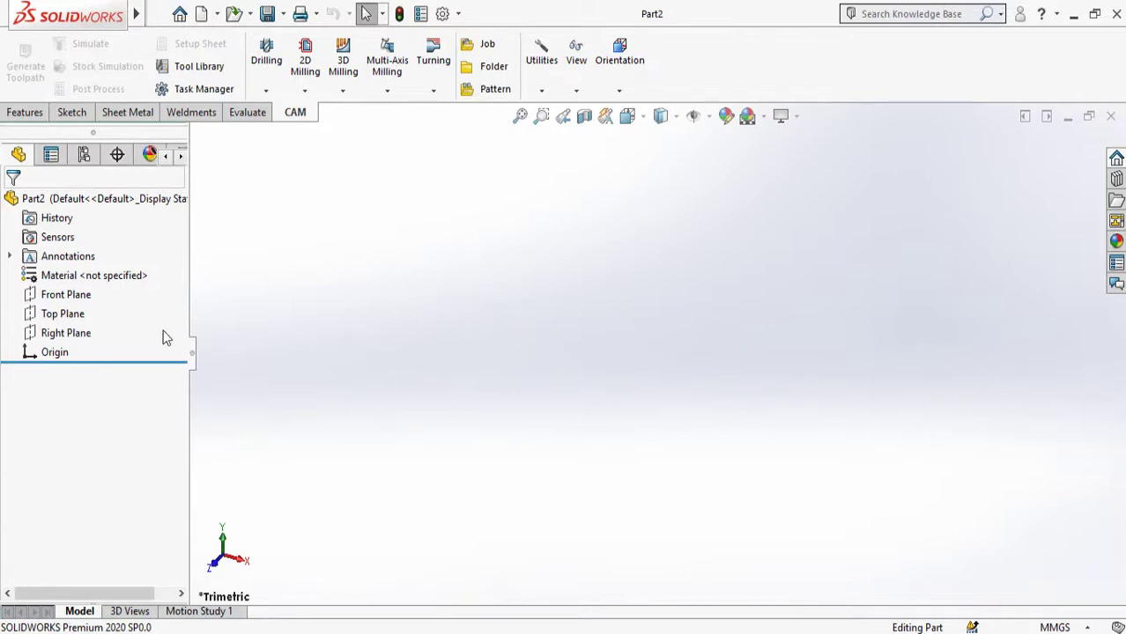
click(77, 293)
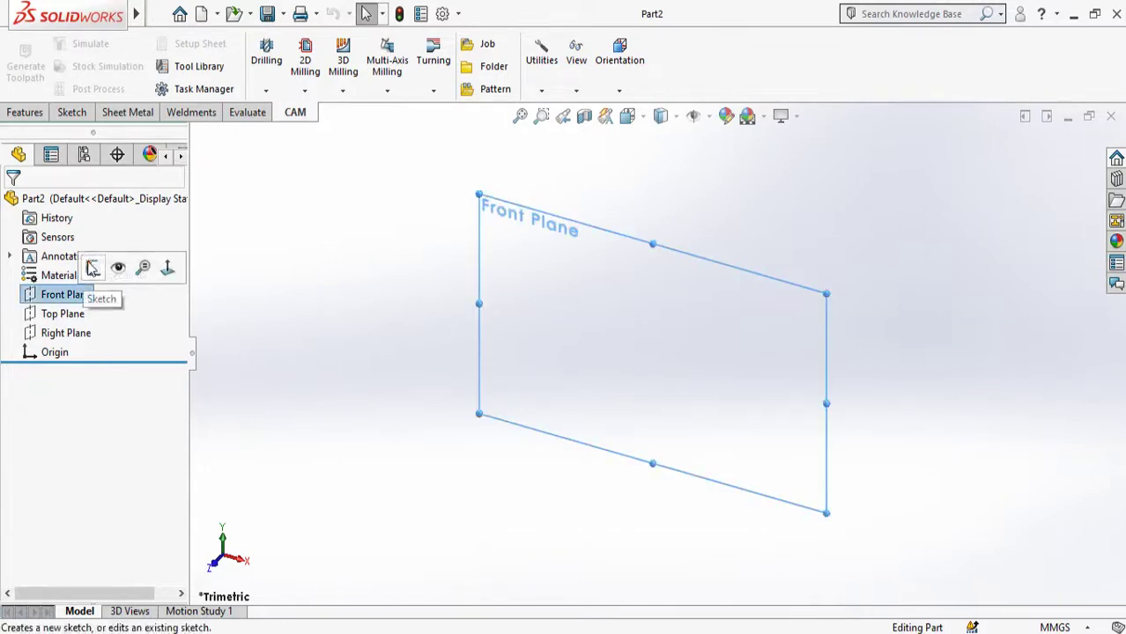
click(93, 269)
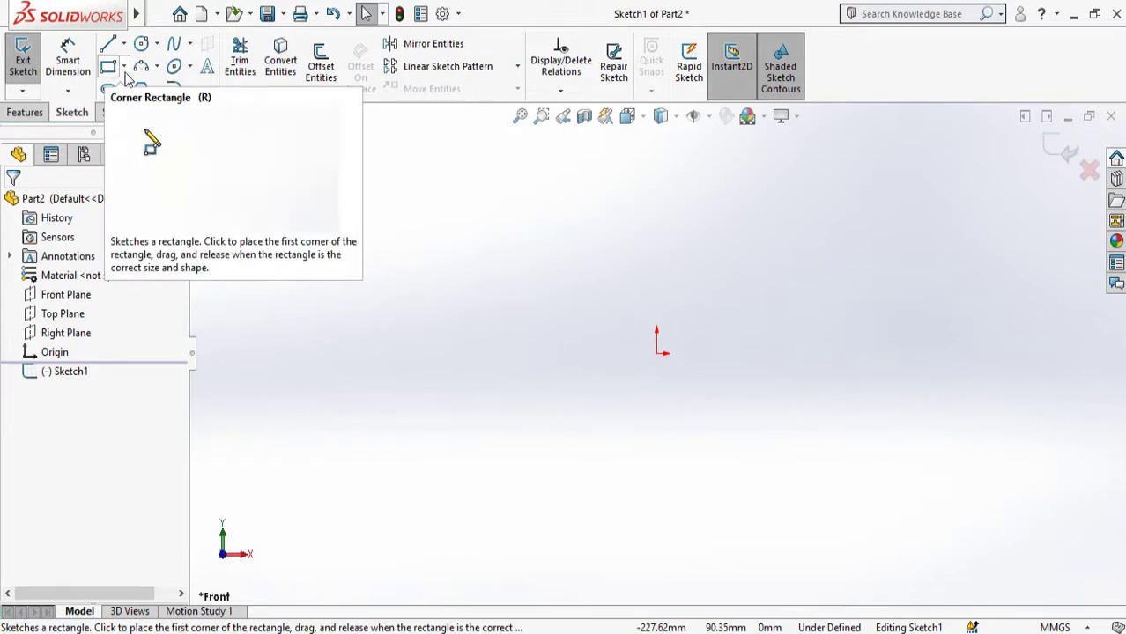
Step: Sketch a corner rectangle from the origin, about 63 mm wide and 129 mm high
click(123, 67)
click(148, 88)
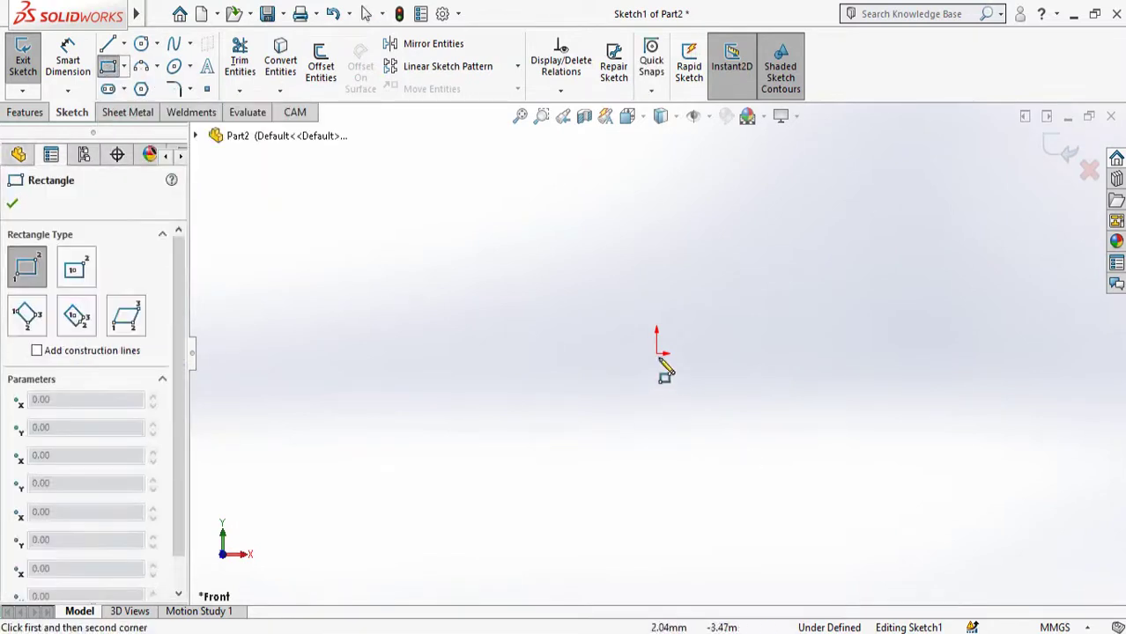
click(657, 352)
click(705, 285)
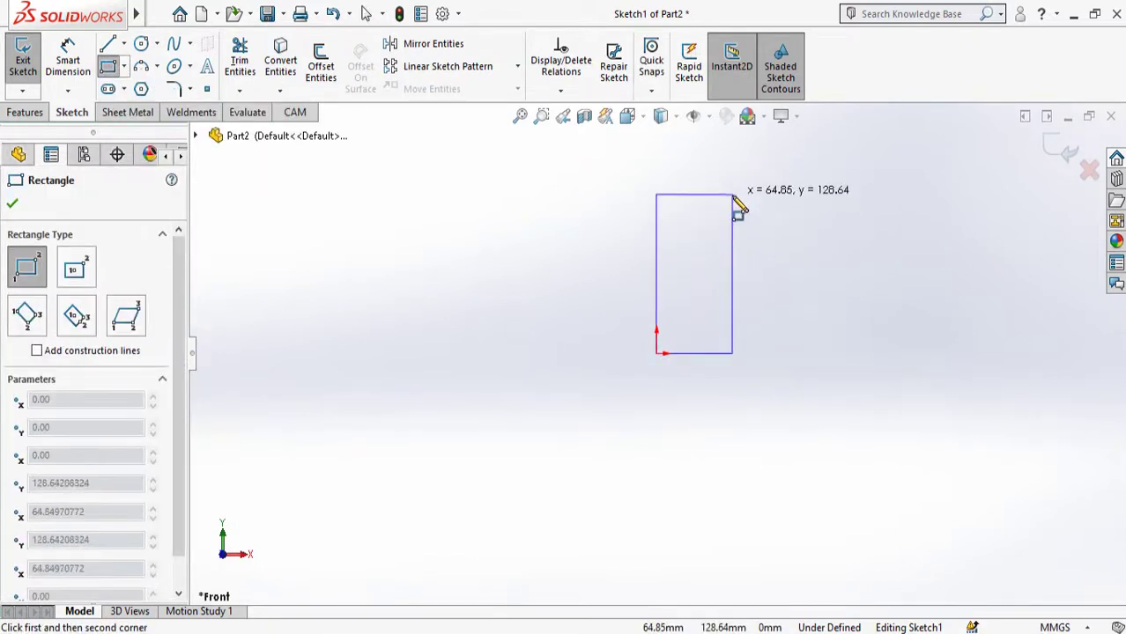
click(730, 193)
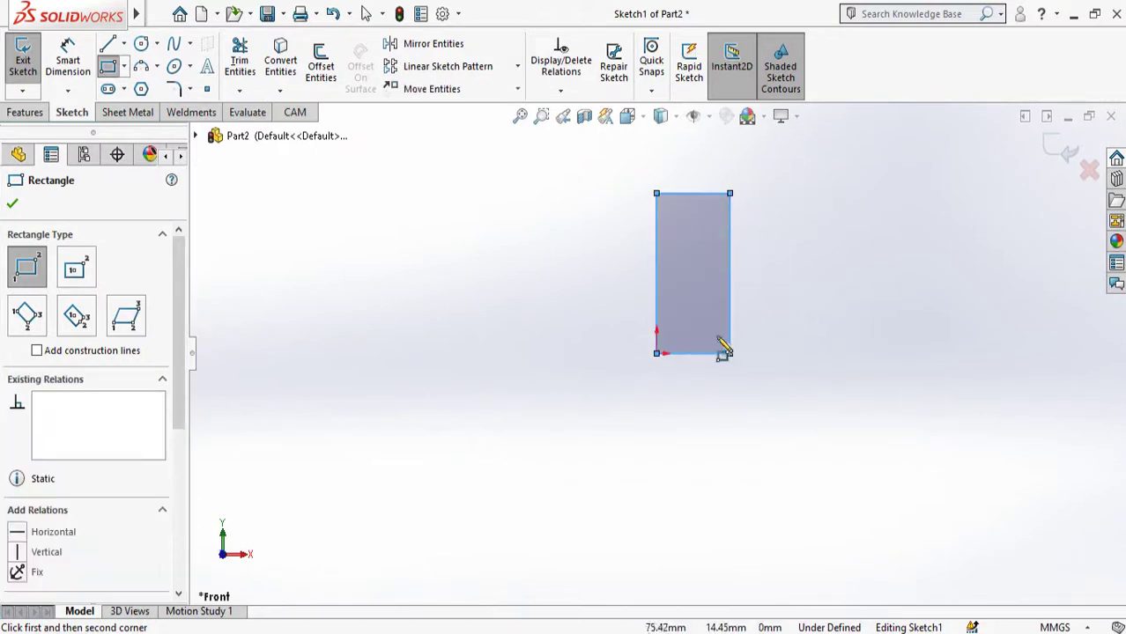
Step: Dimension the rectangle's bottom edge and set its width to 3 ft
right_drag(524, 425, 520, 290)
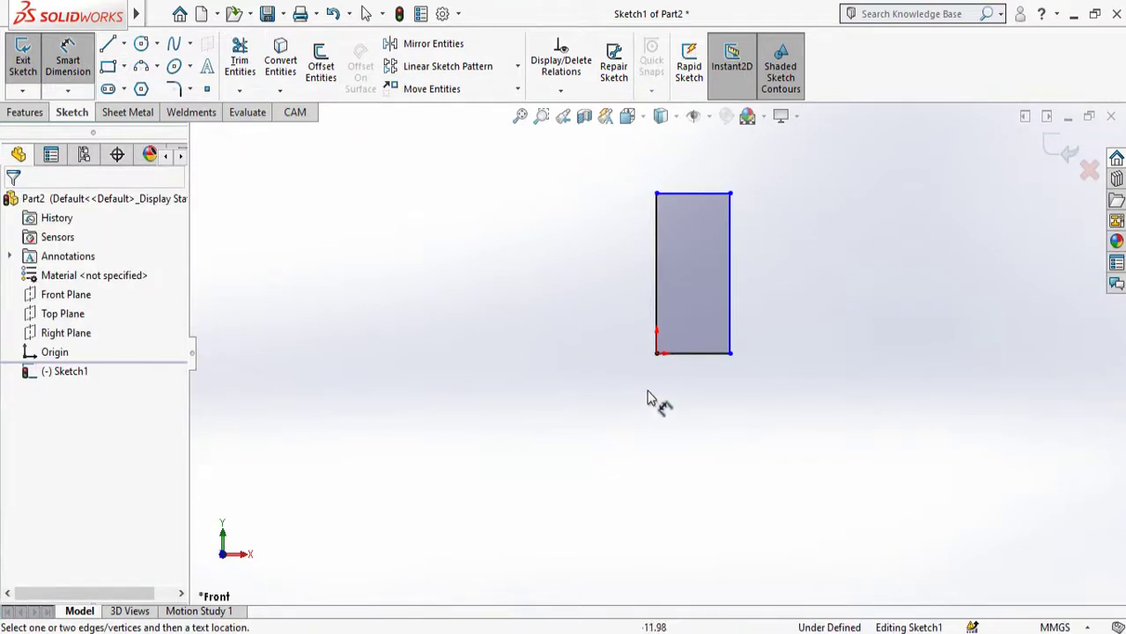
click(679, 355)
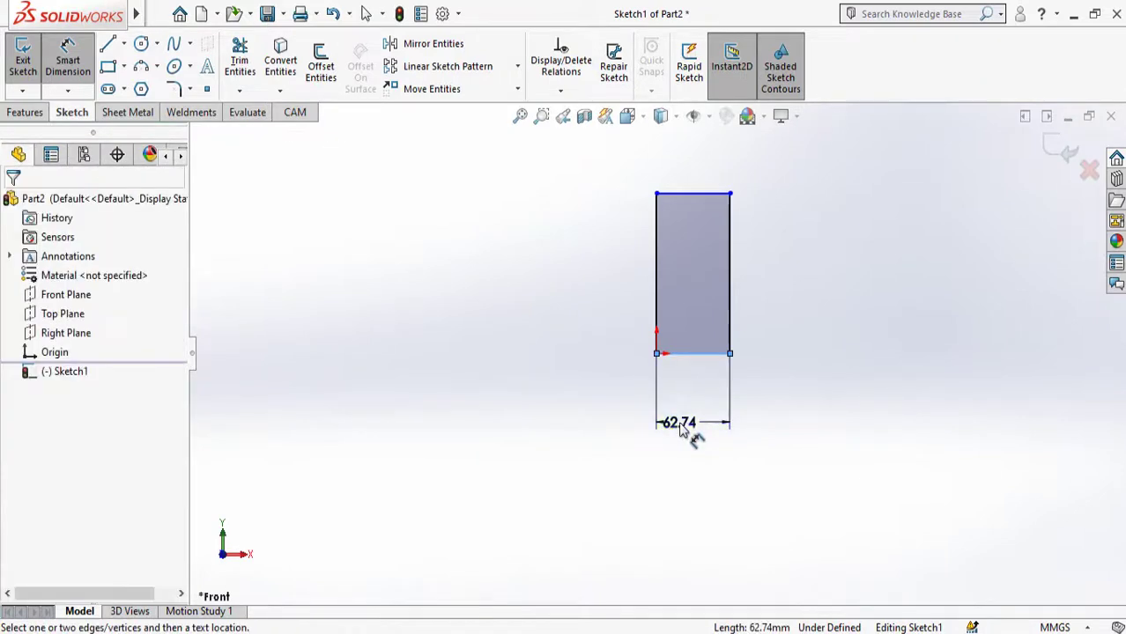
click(691, 432)
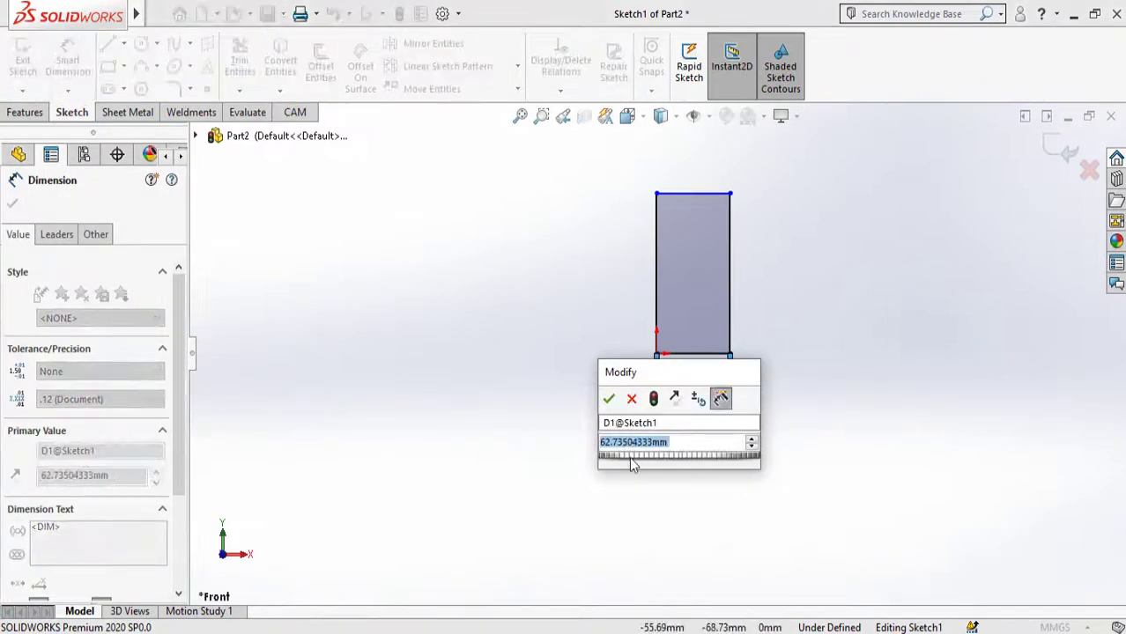
text(3ft)
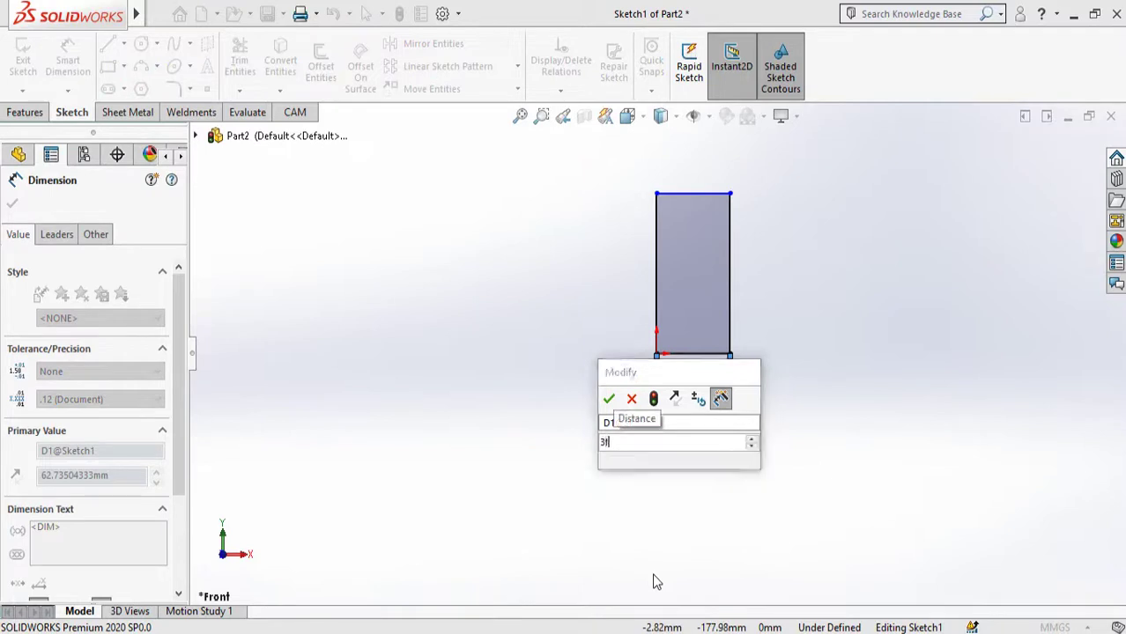
click(608, 398)
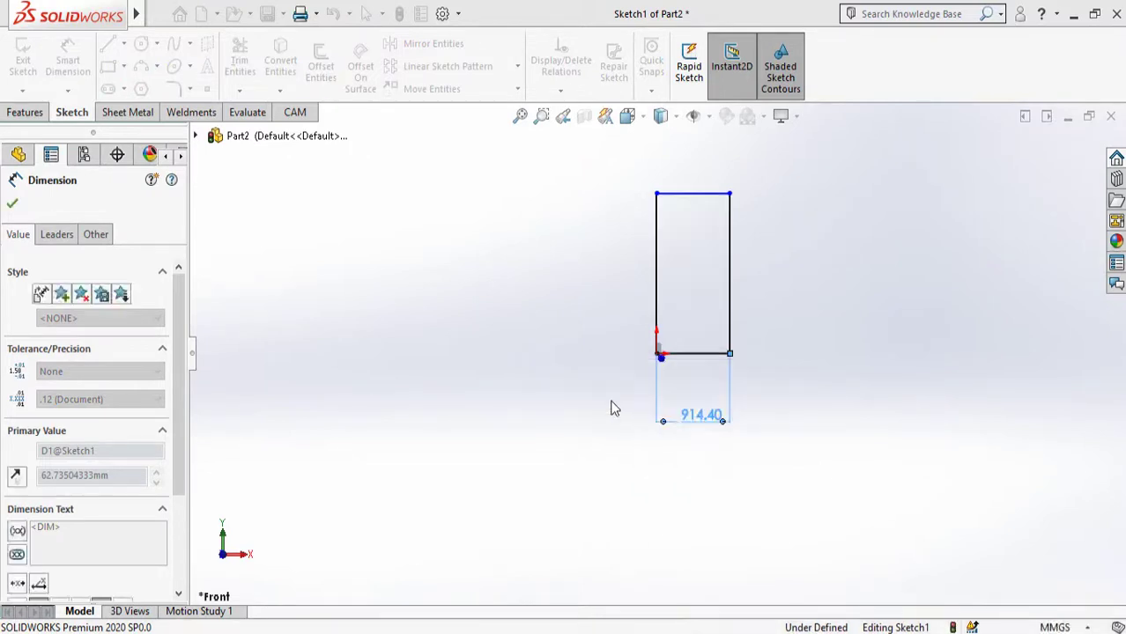
Step: Dimension the rectangle's vertical edge at the origin and set its height to 6 ft
click(653, 304)
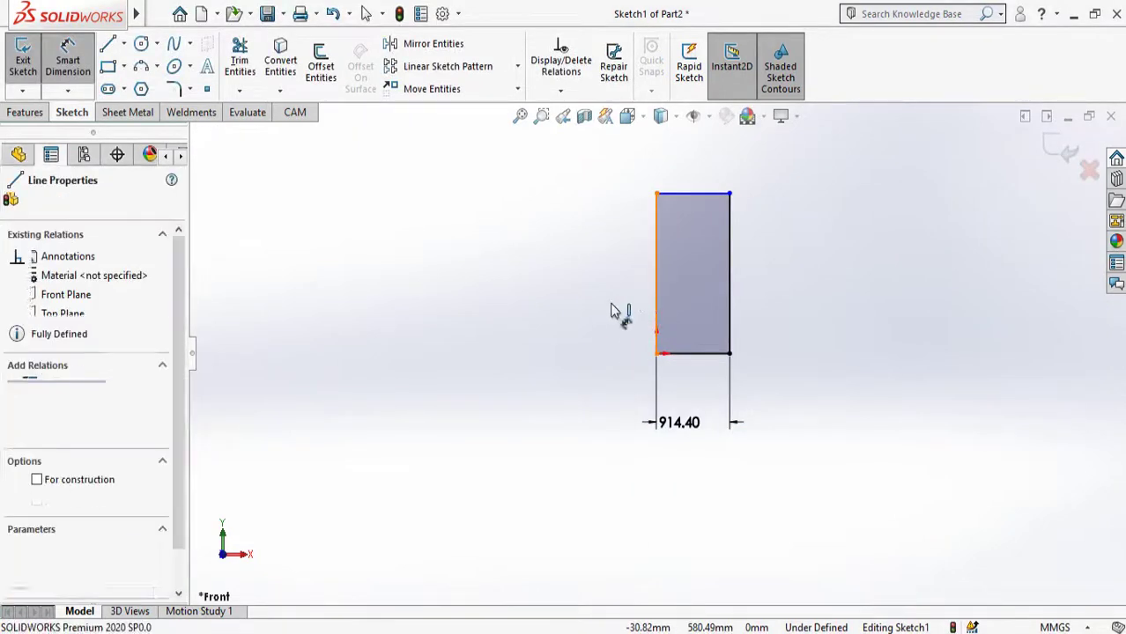
click(592, 300)
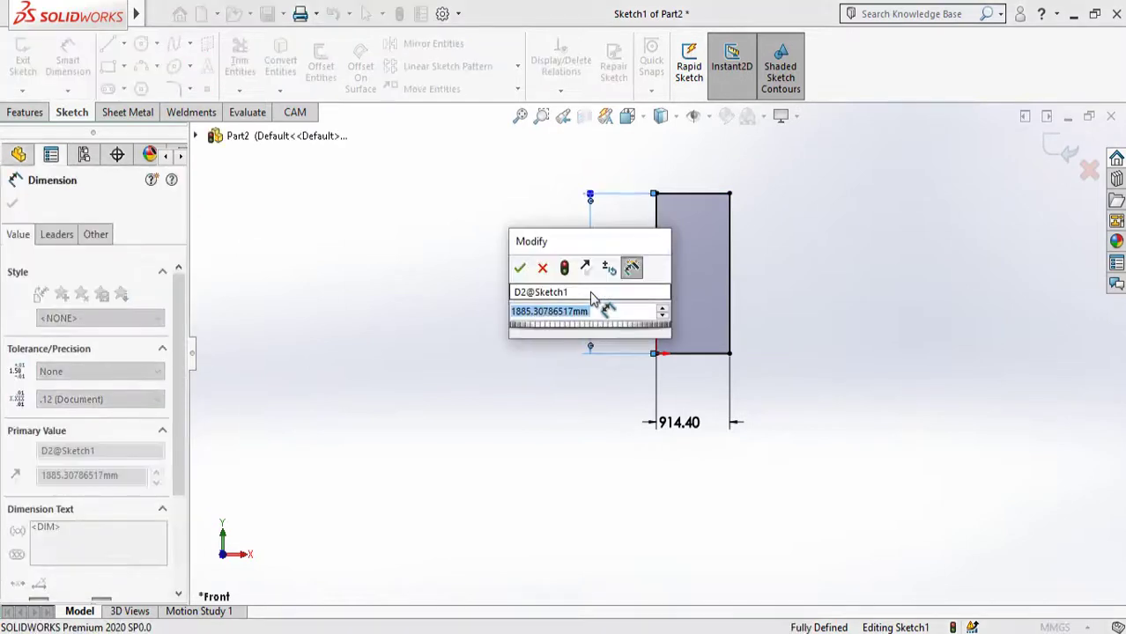
text(6ft)
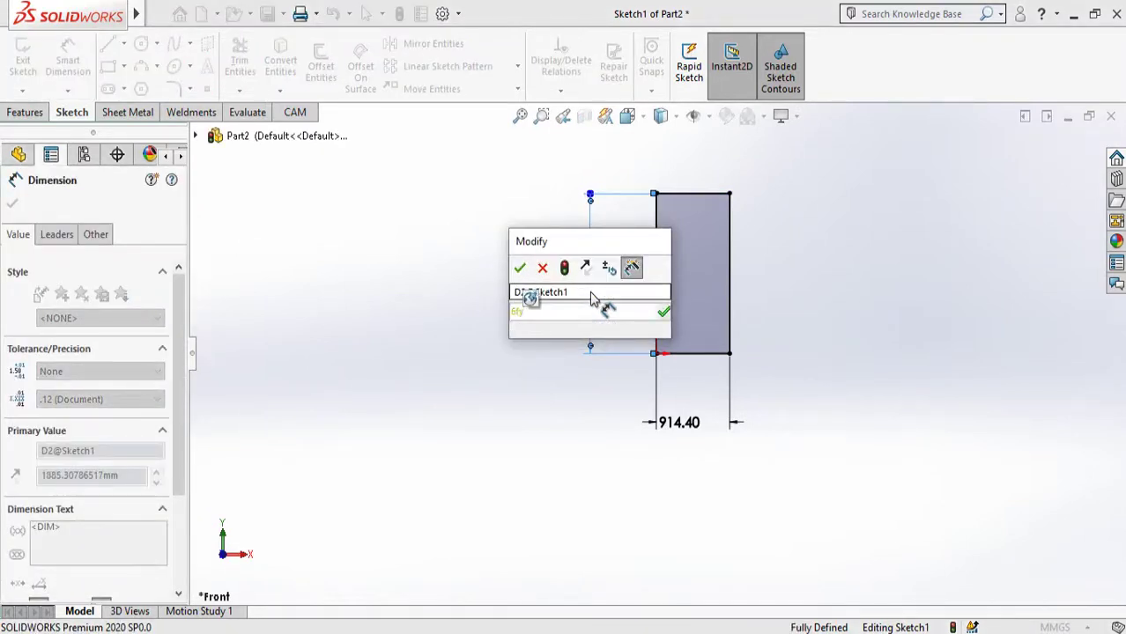
key(BackSpace)
text(t)
key(Return)
key(Return)
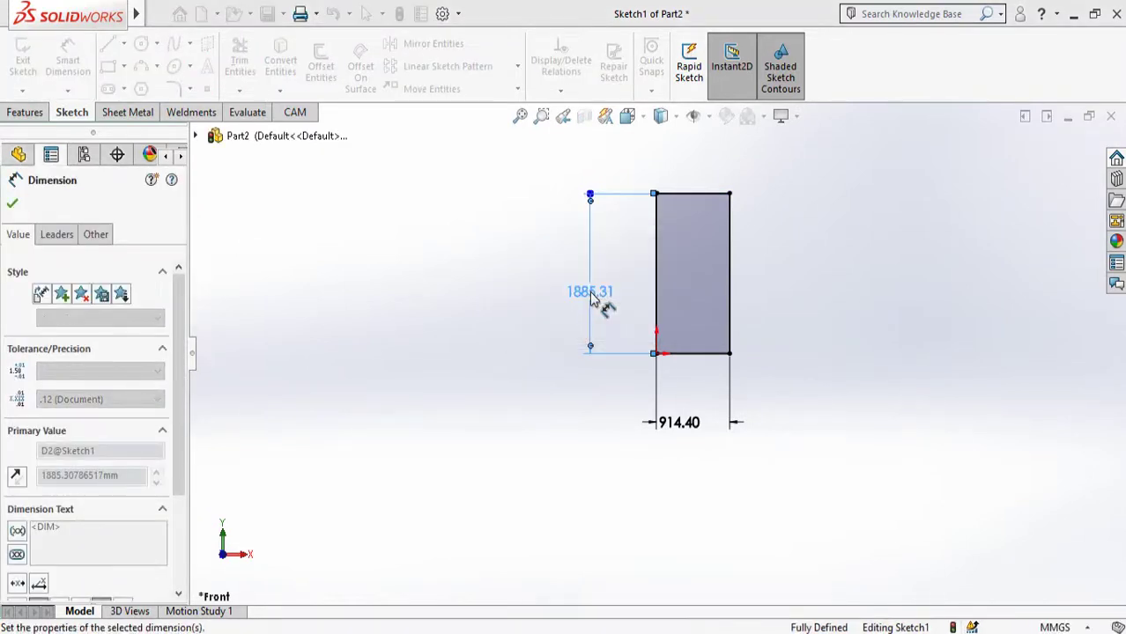
click(577, 411)
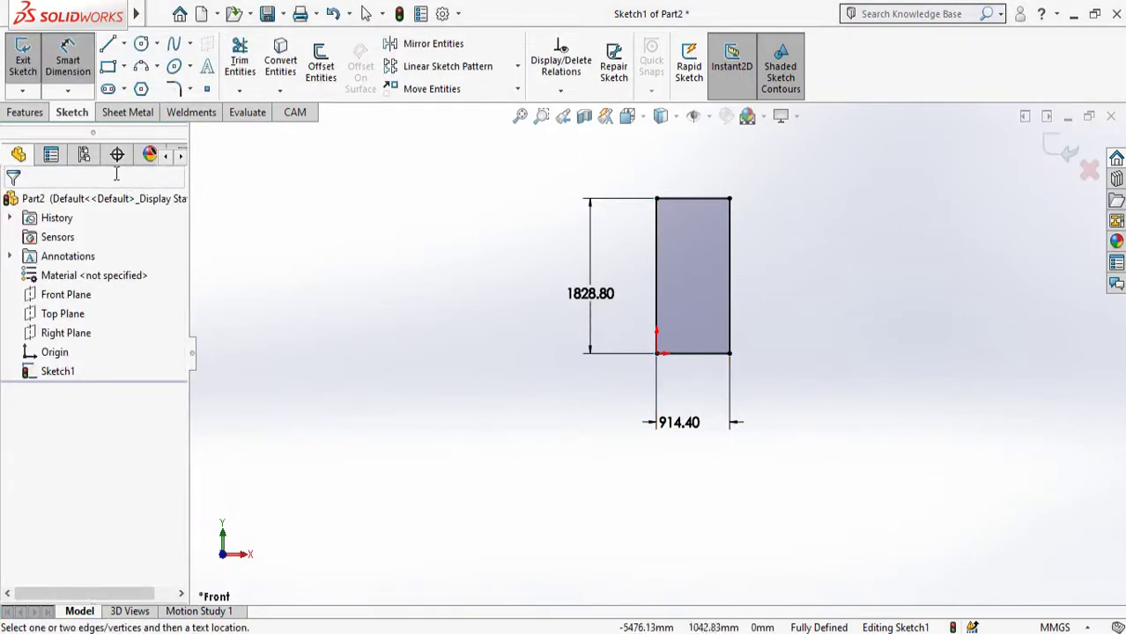
Step: Extrude the rectangle as a blind boss with a depth of 3 mm
click(27, 112)
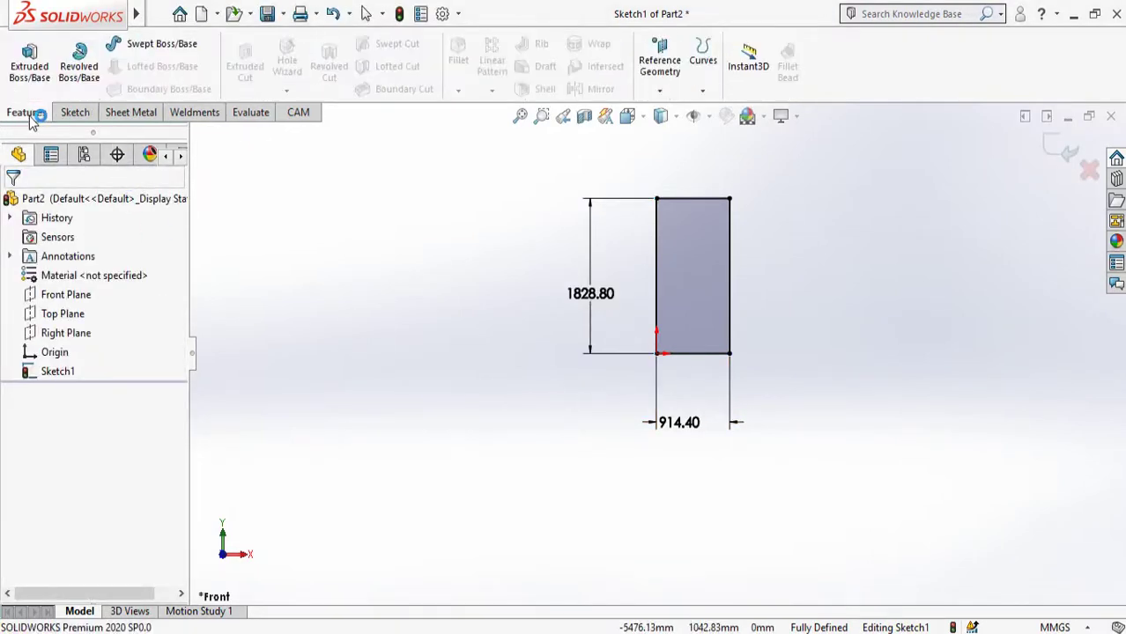
click(31, 70)
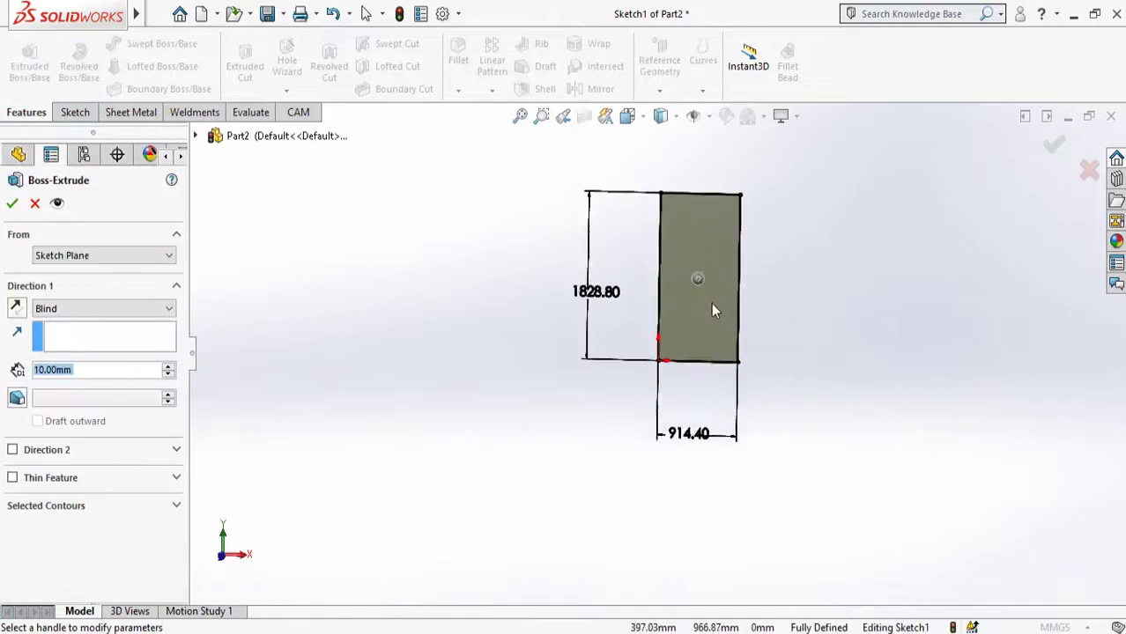
scroll(770, 232, down, 3)
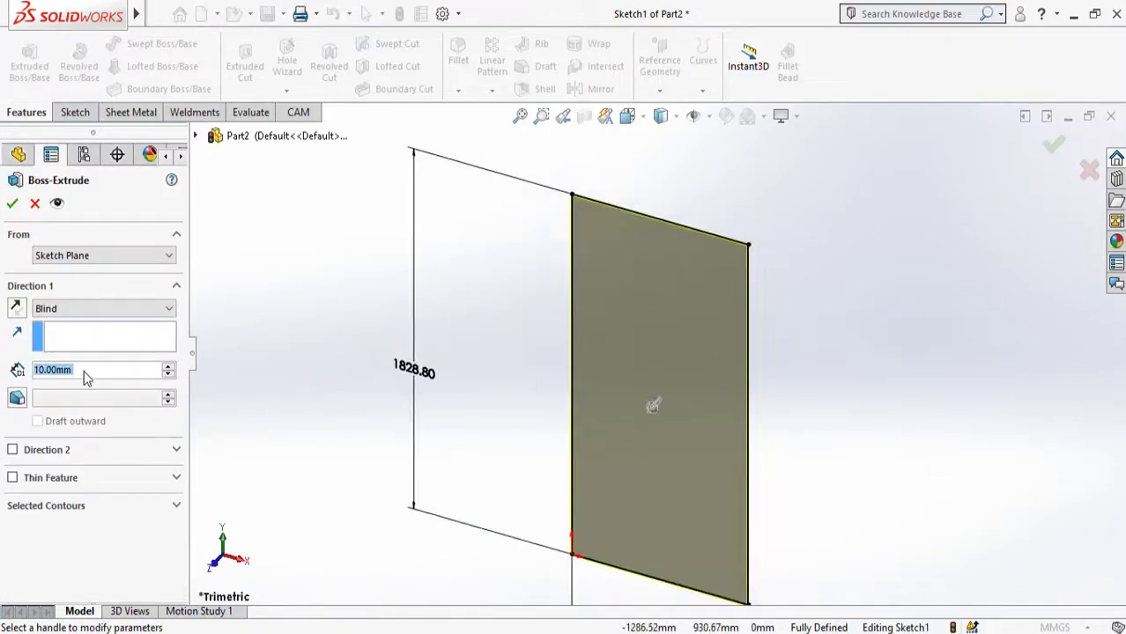
text(3)
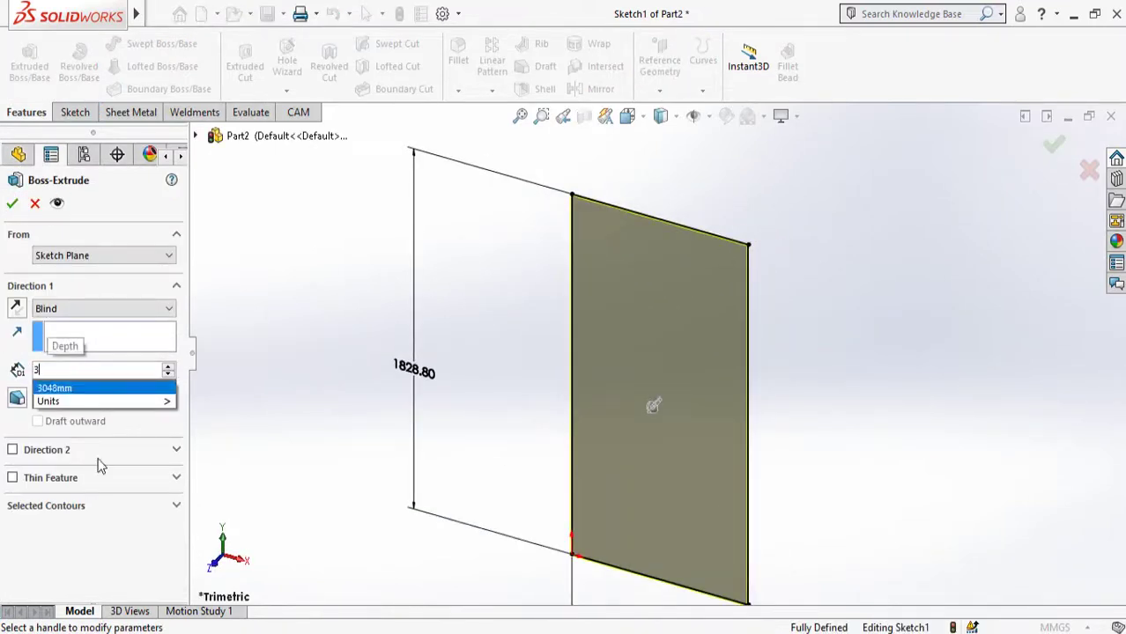
click(13, 204)
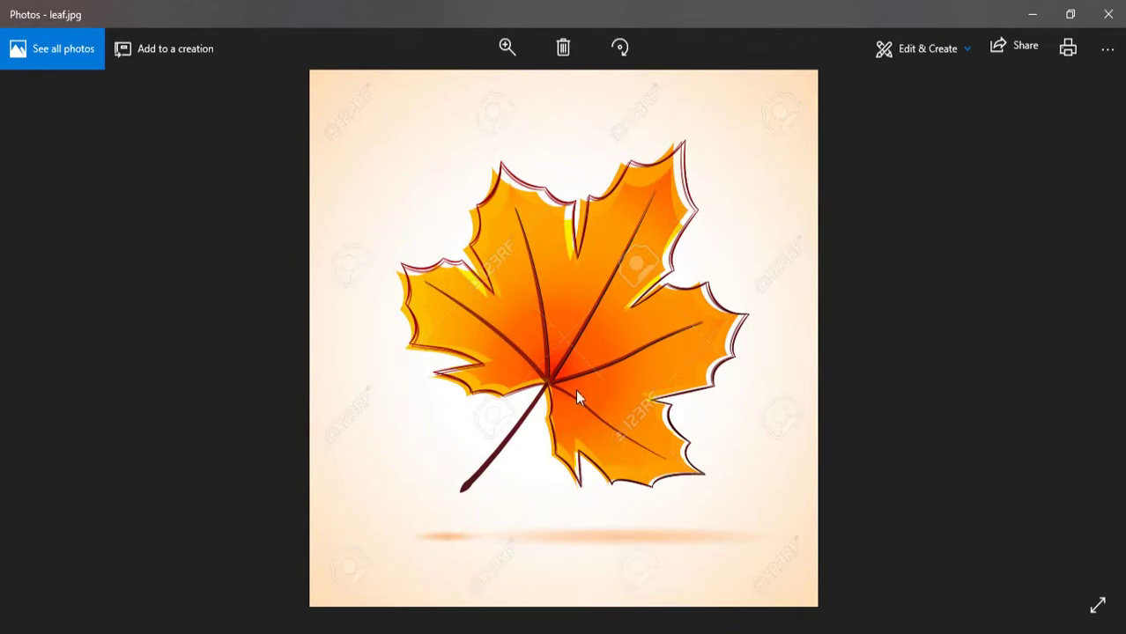
Step: Switch from the leaf photo back to SOLIDWORKS and open a sketch on the plate's large front face, viewed face-on
click(539, 629)
scroll(469, 360, up, 2)
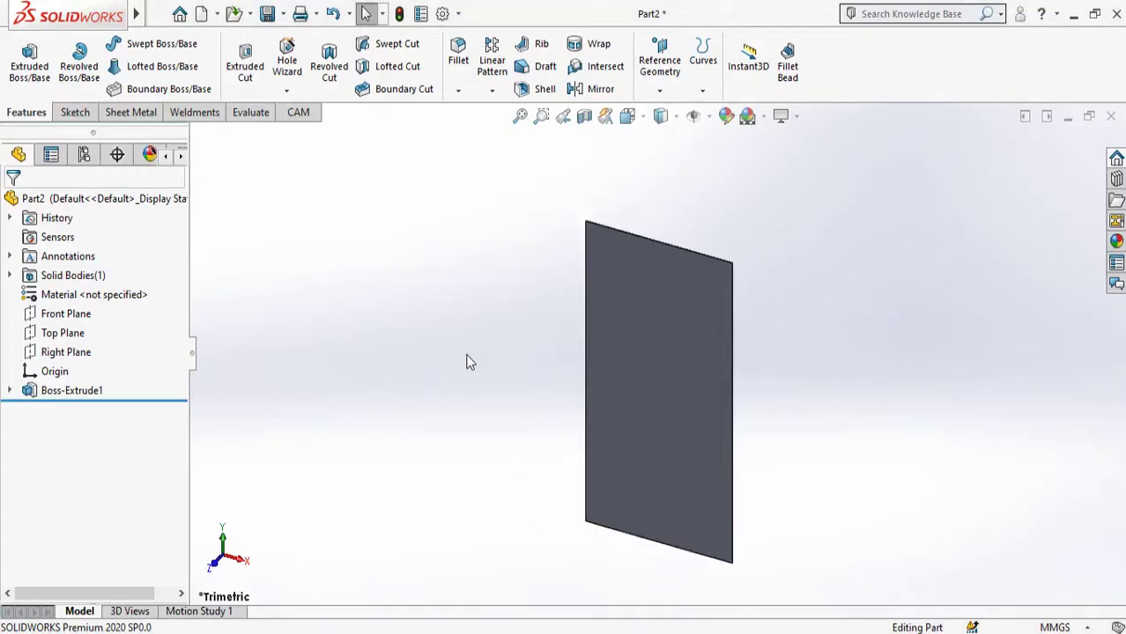
click(674, 384)
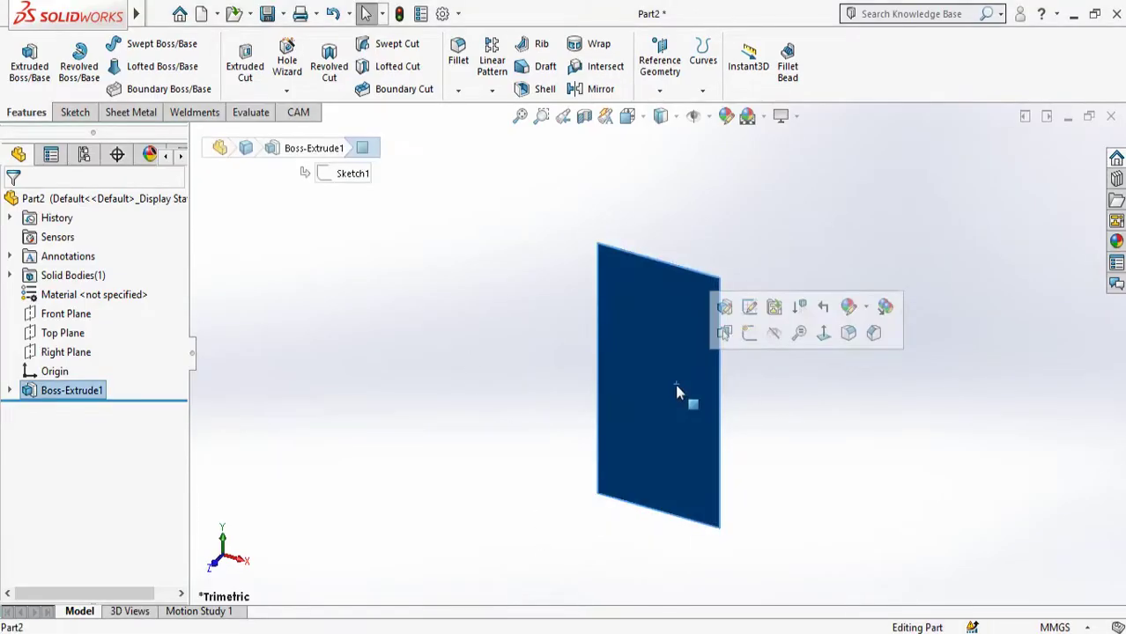
click(749, 334)
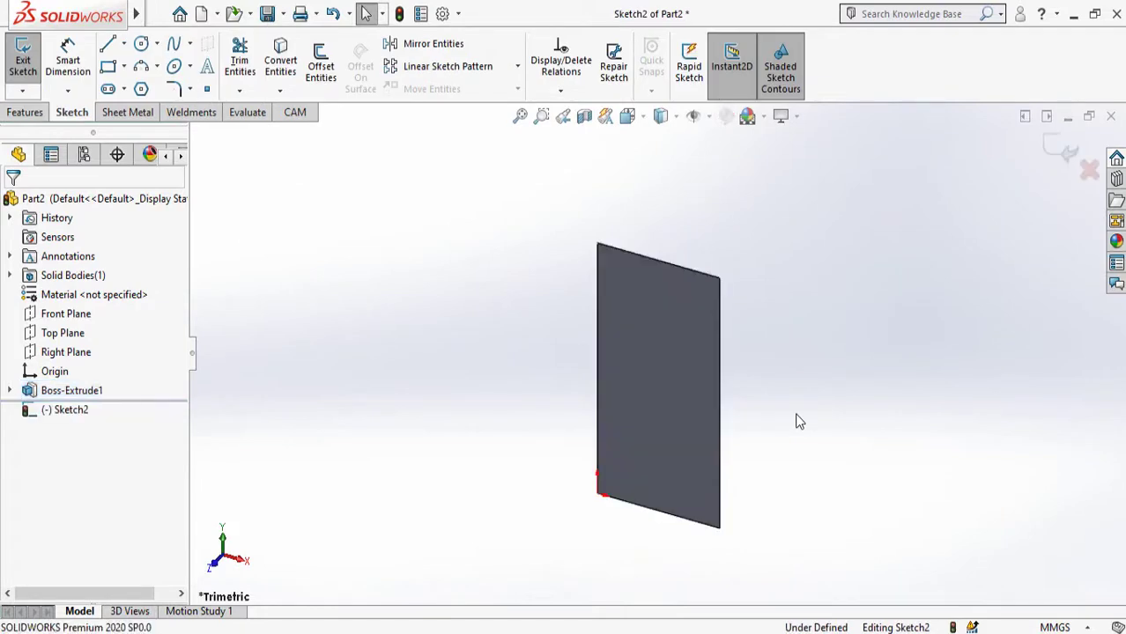
key(ctrl+8)
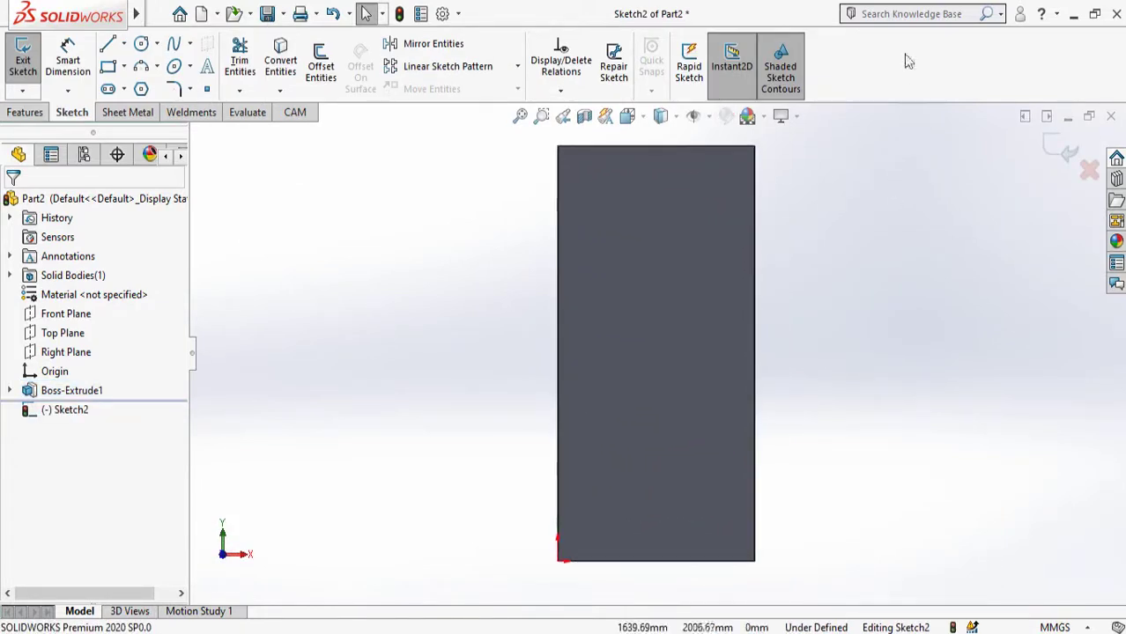
Step: Search the commands for "pic" and start Sketch Picture in the open sketch
click(1001, 14)
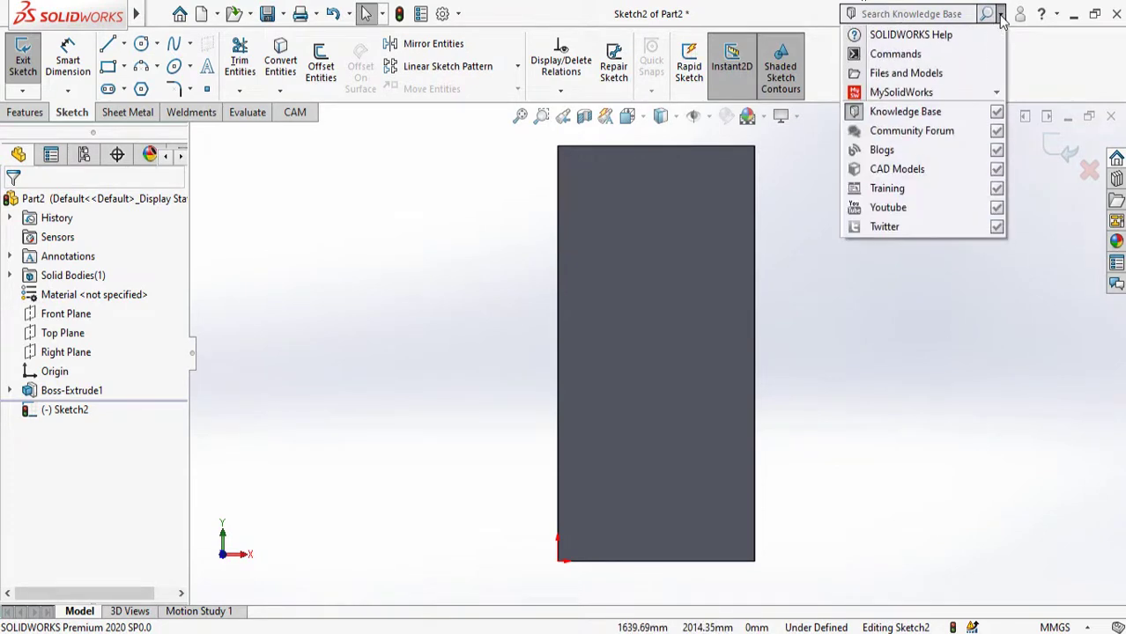
click(921, 53)
click(883, 13)
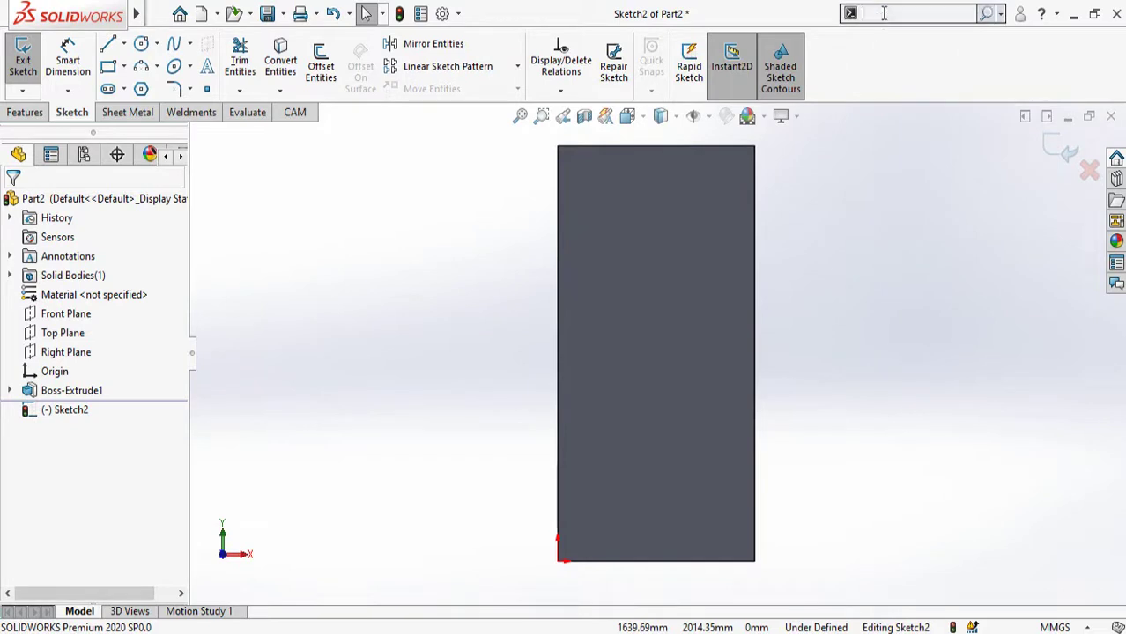
text(ste)
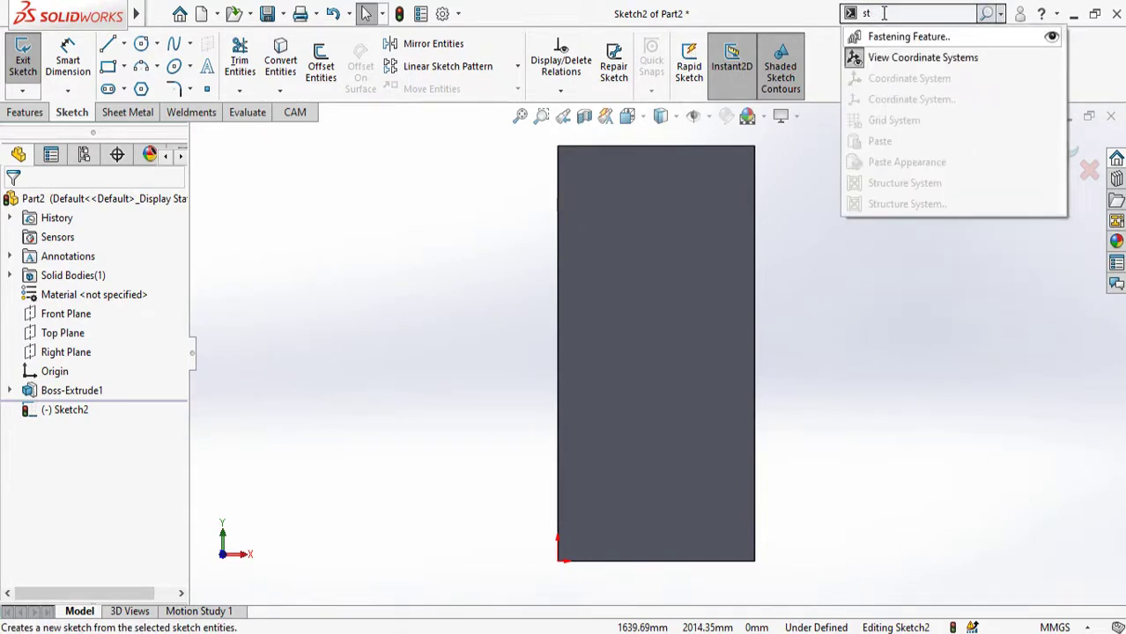
key(BackSpace)
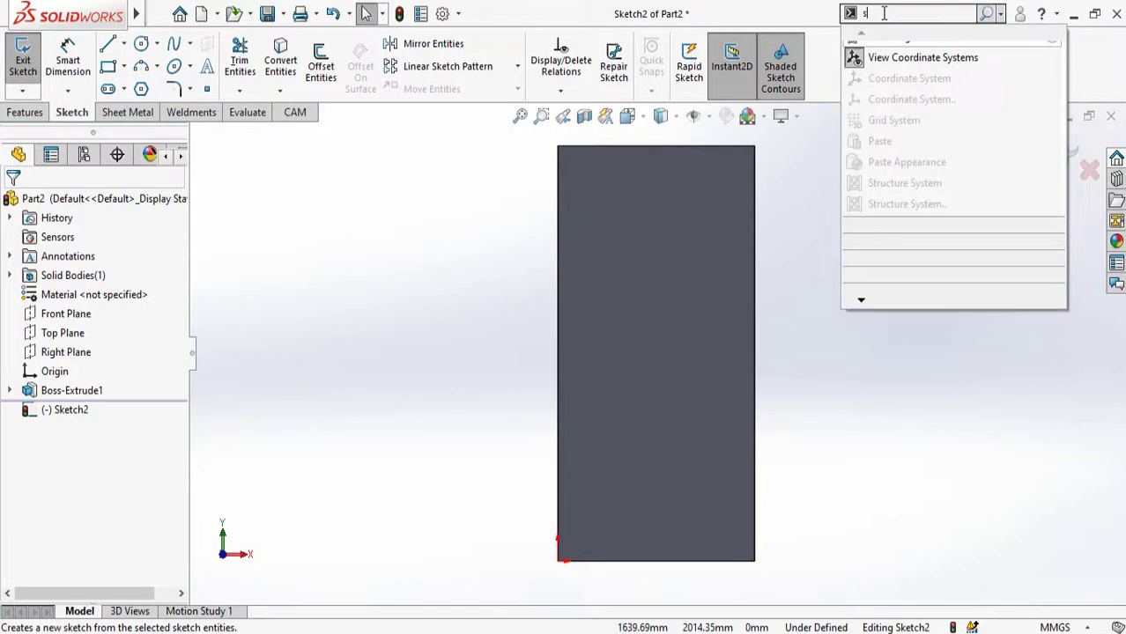
key(BackSpace)
text(pic)
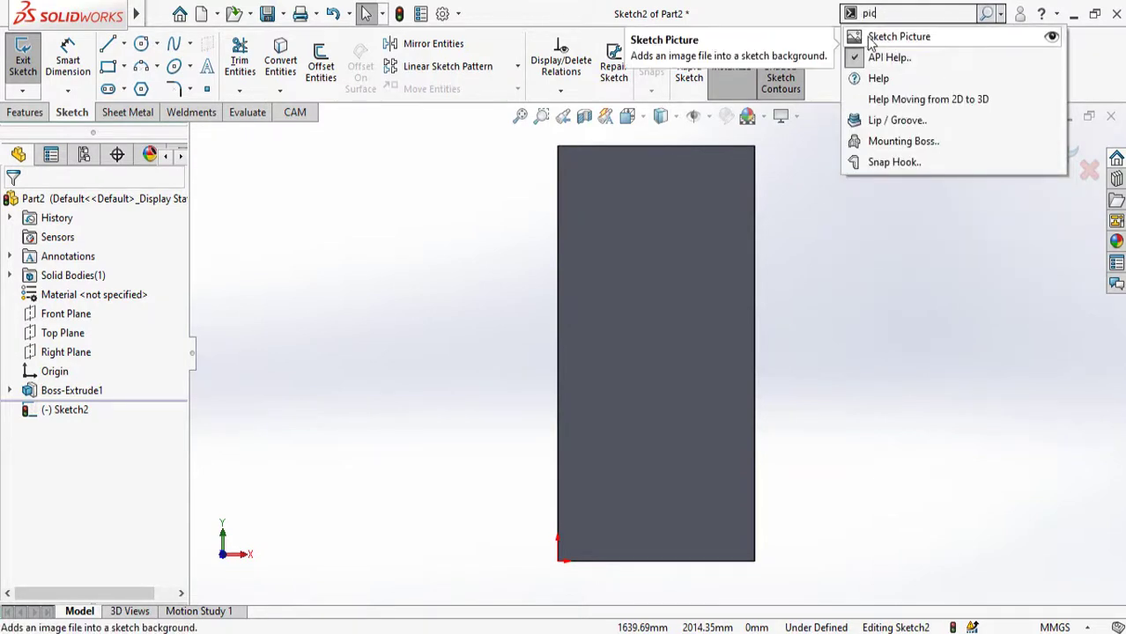
click(904, 38)
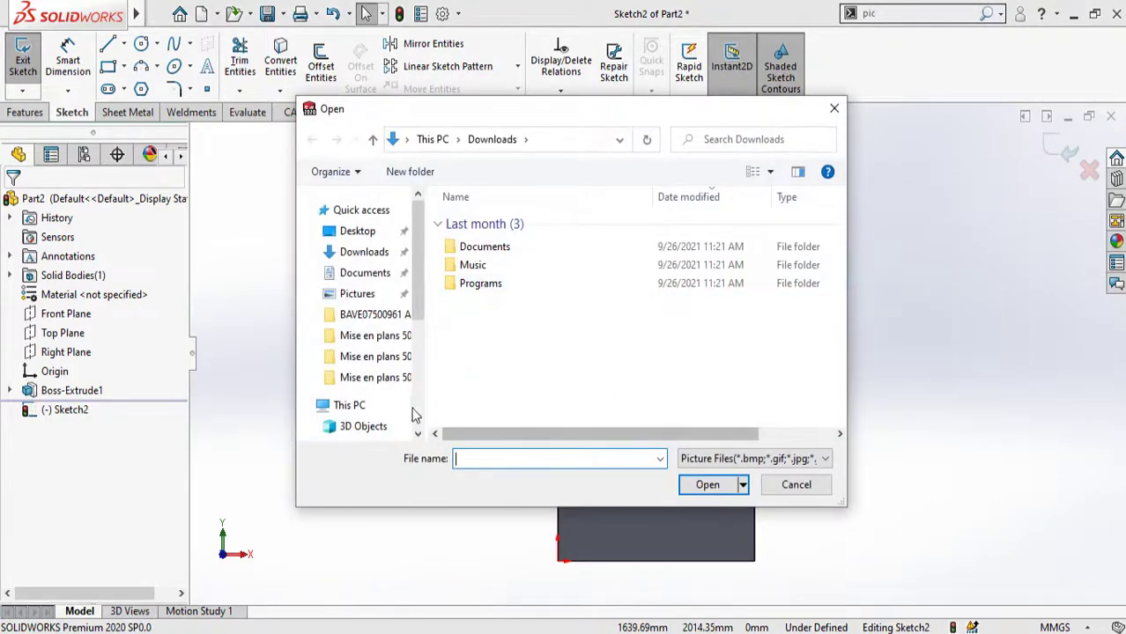
Step: Insert the picture file leaf from the Desktop folder into the sketch
scroll(418, 317, down, 1)
scroll(417, 323, up, 1)
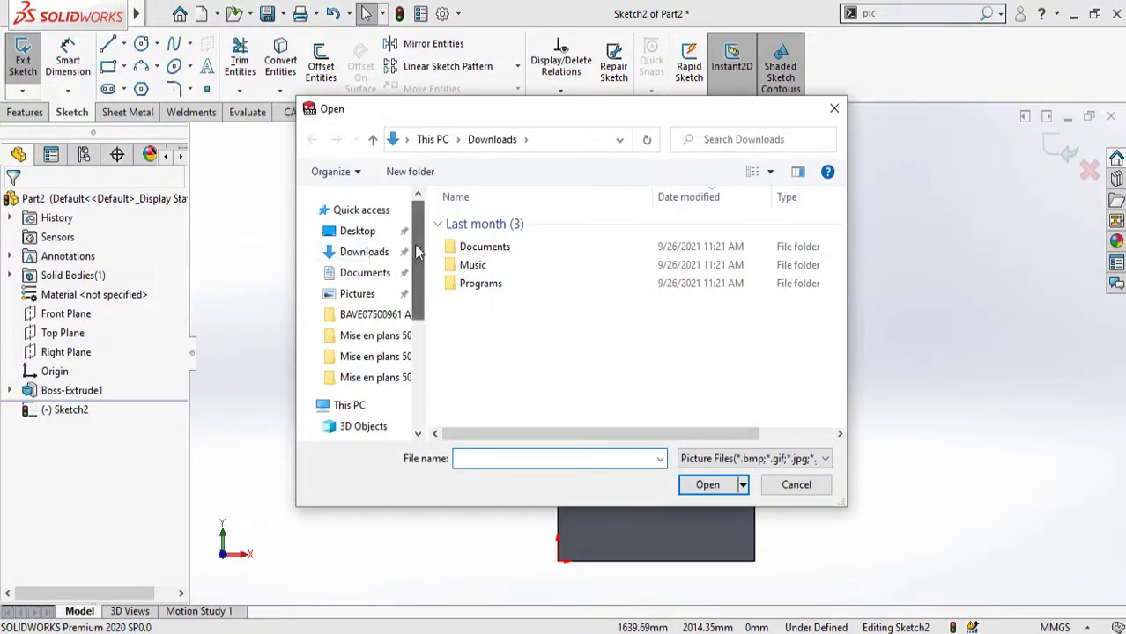
click(357, 234)
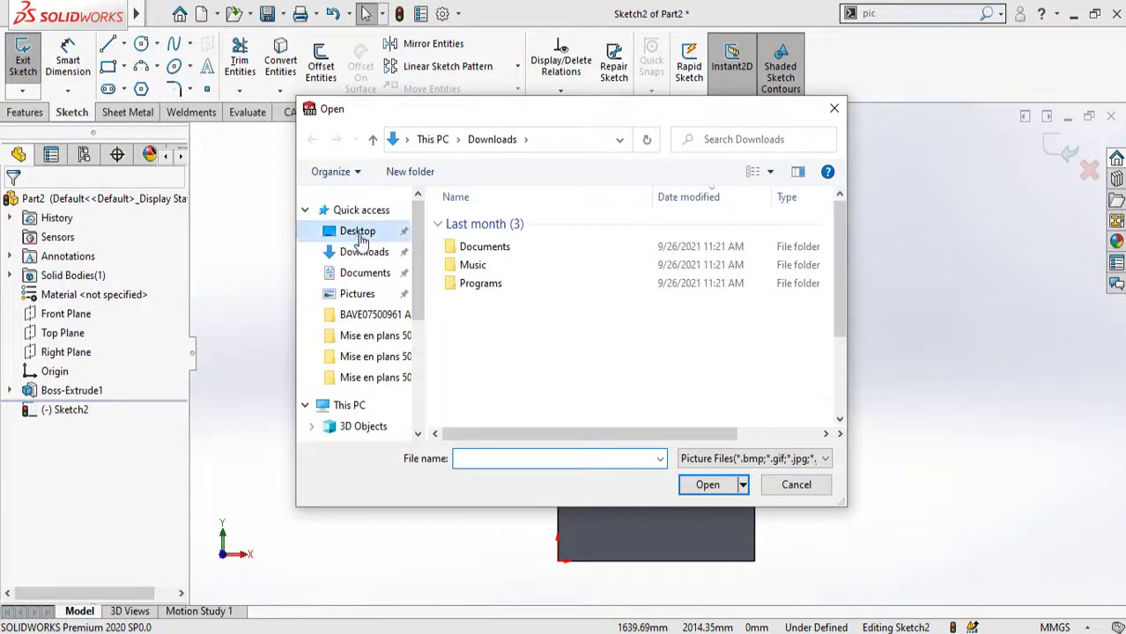
scroll(636, 335, down, 3)
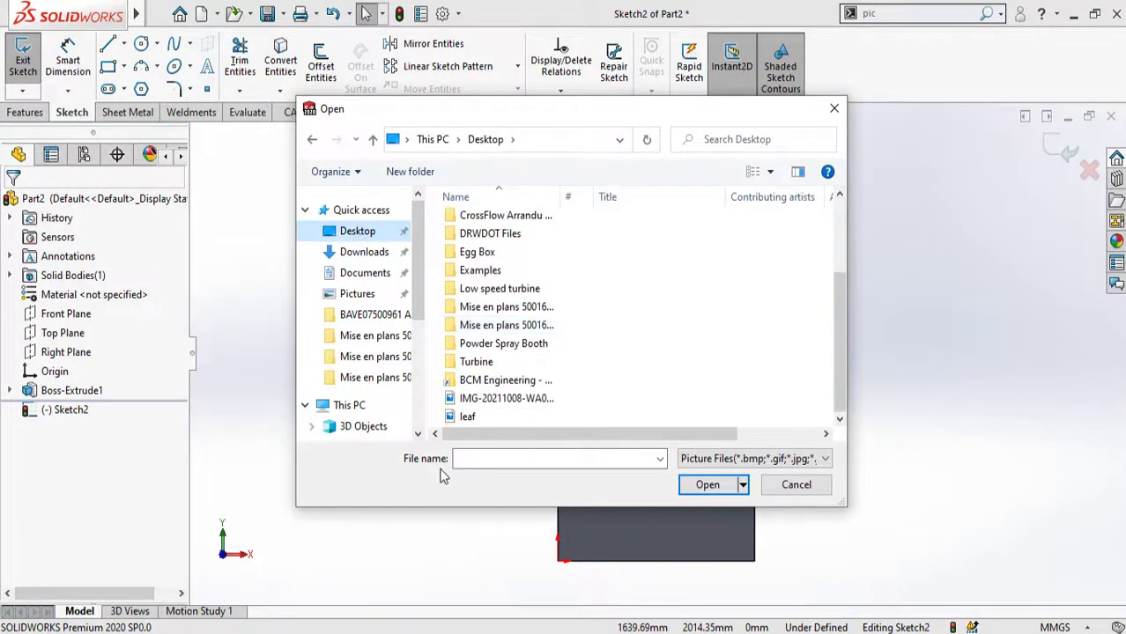
click(467, 417)
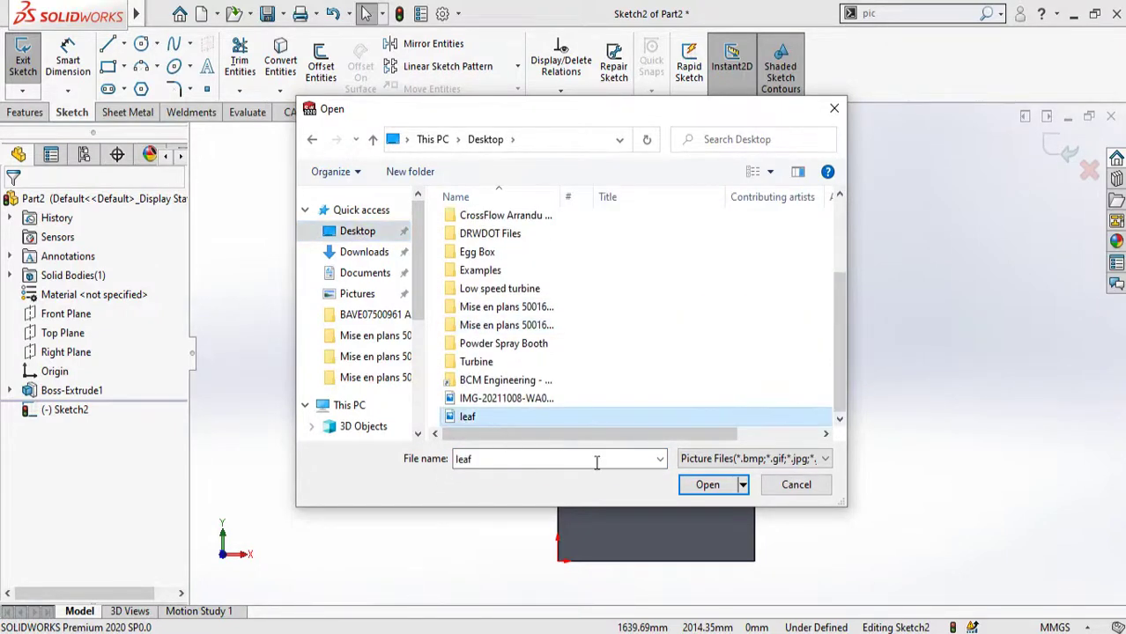
click(706, 484)
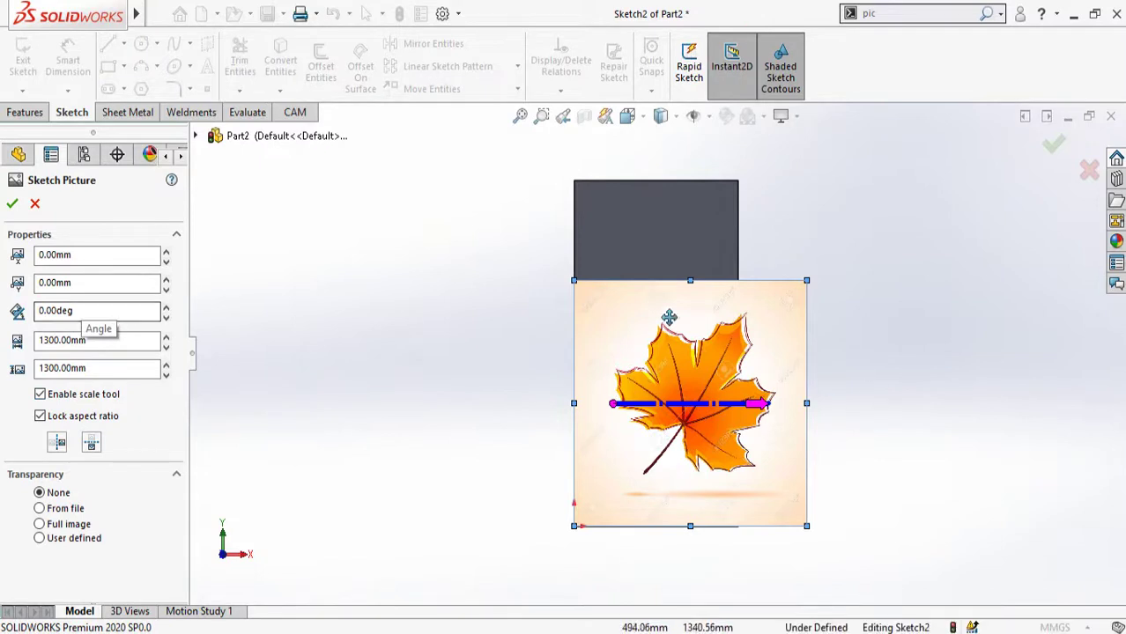
Step: Try the picture at 5 degrees, restore 0 degrees, and set its width to 500 mm with the aspect ratio locked
click(167, 309)
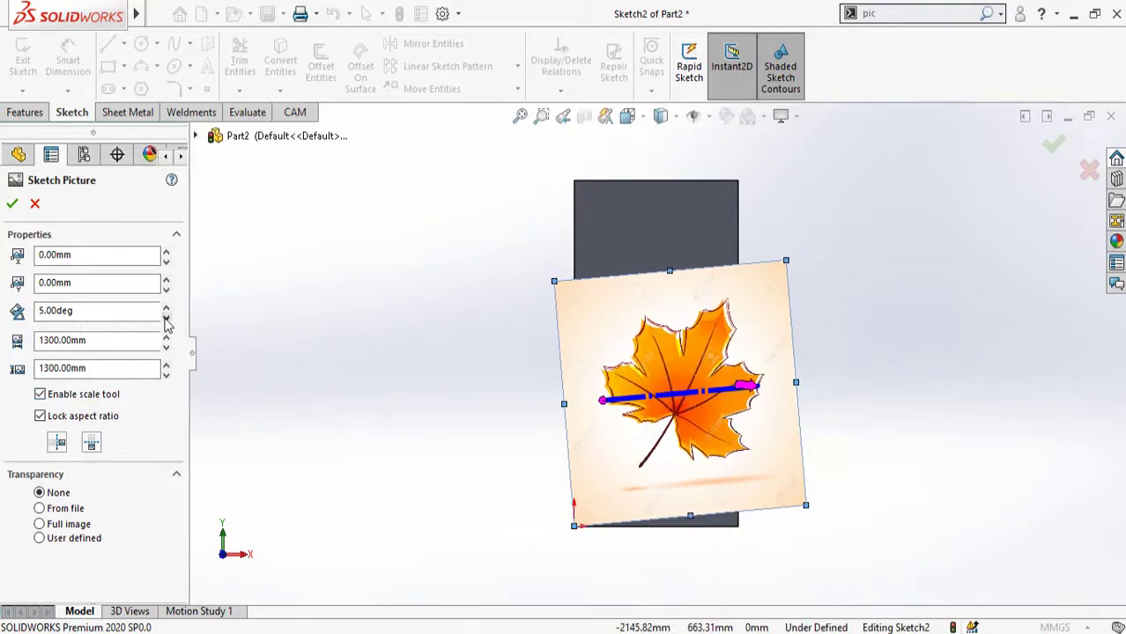
click(167, 320)
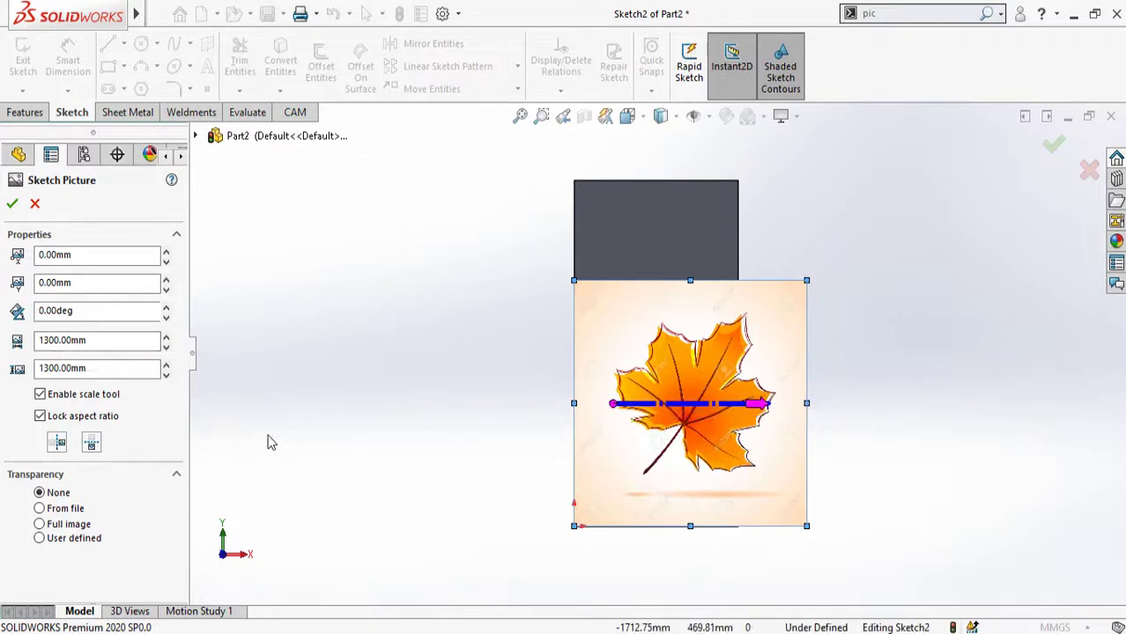
double_click(98, 339)
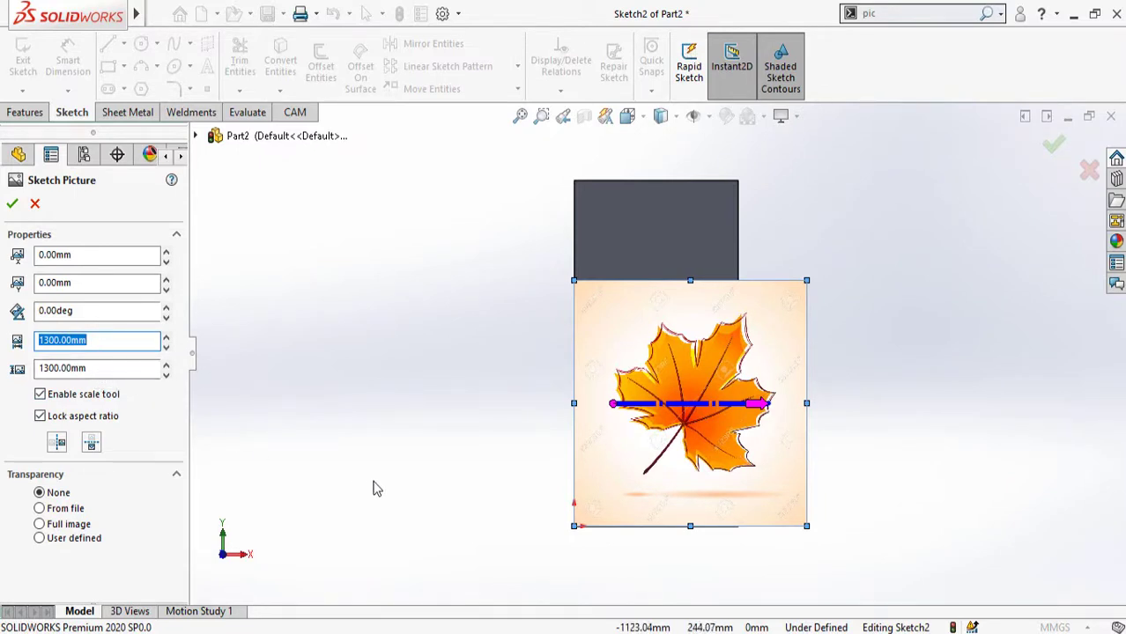
text(500)
key(Return)
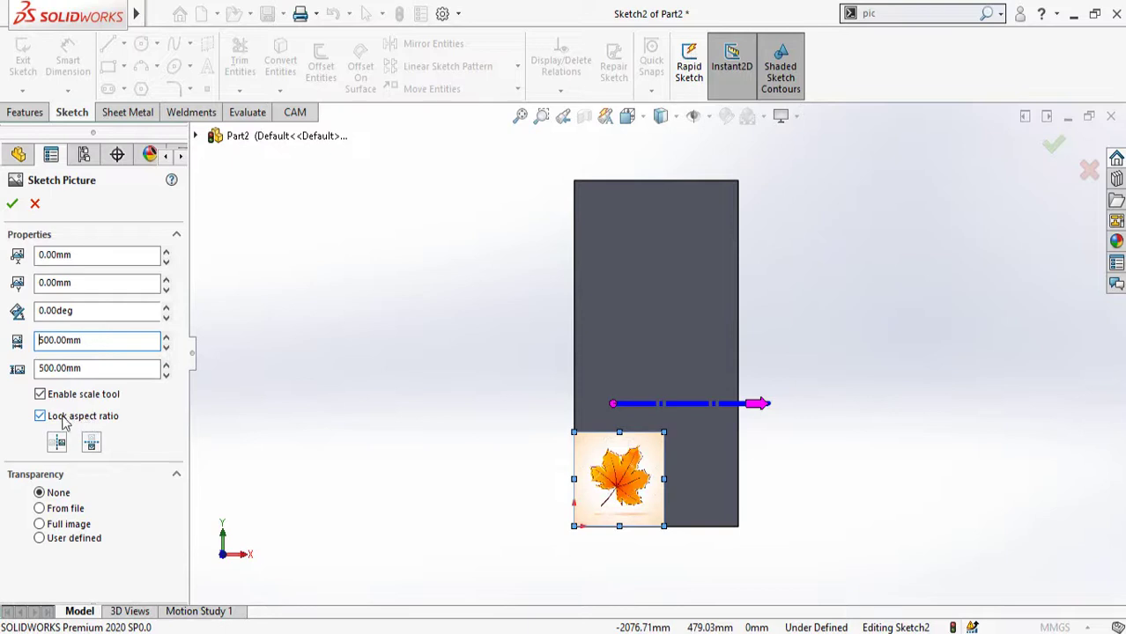
Step: Try a picture width of 800 mm with the aspect ratio unlocked, restore 500 mm and lock the ratio again
double_click(98, 340)
key(Return)
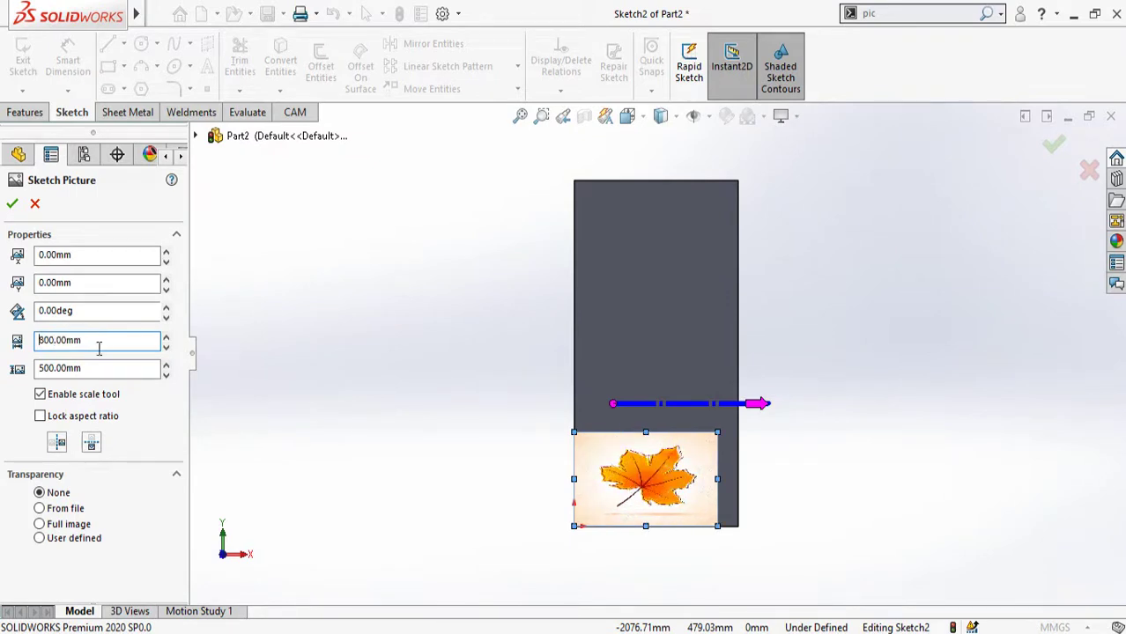
double_click(95, 340)
key(Return)
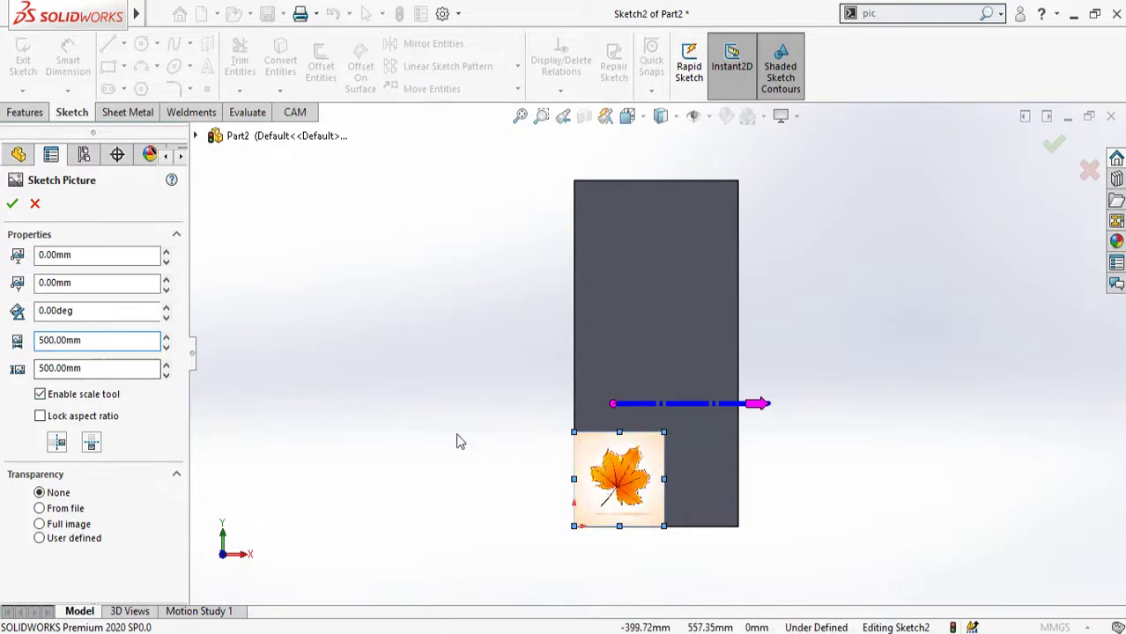
click(42, 415)
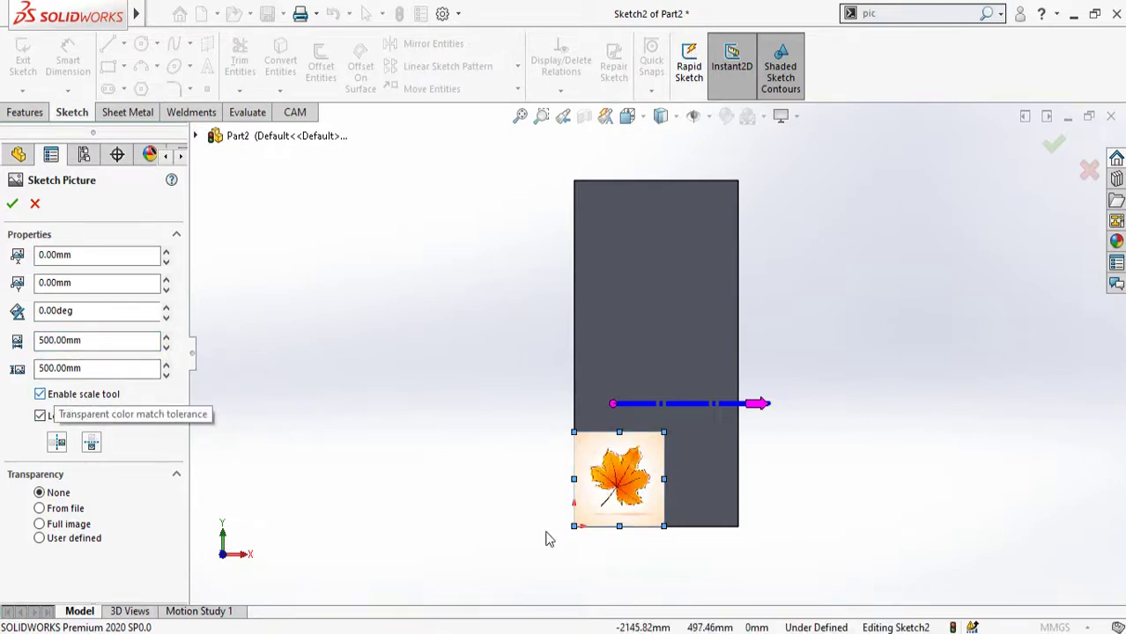
Step: Shrink the leaf picture to about 259 mm square, place it over the plate's upper-left corner and accept it
mouse_move(663, 526)
mouse_down()
mouse_move(717, 578)
mouse_move(605, 464)
mouse_move(625, 484)
mouse_move(598, 423)
mouse_move(603, 219)
mouse_up()
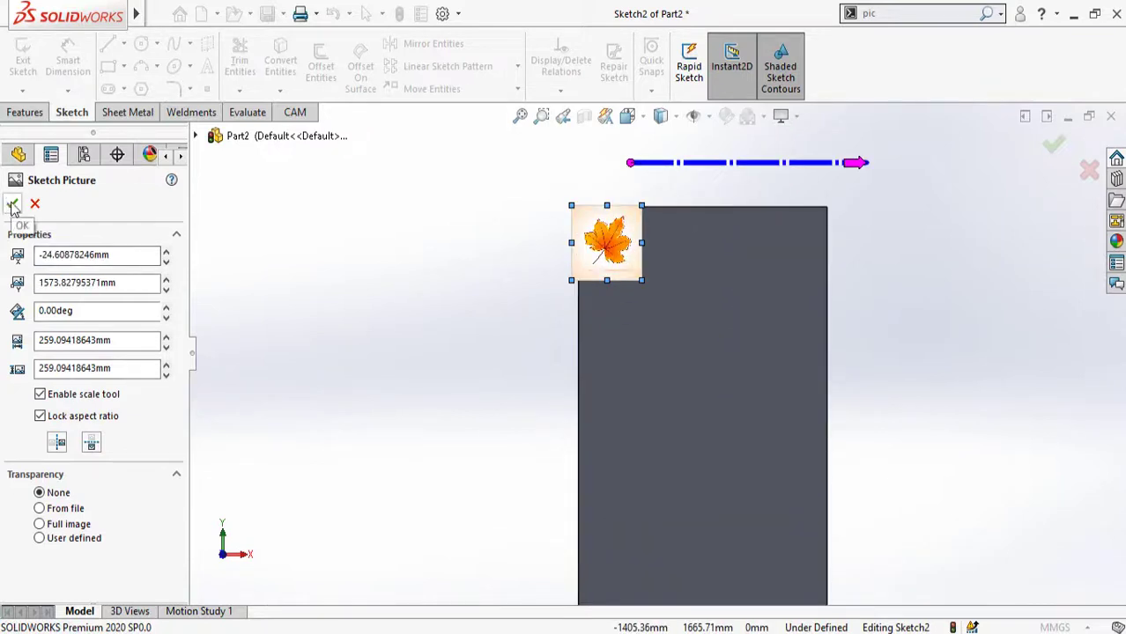
click(13, 204)
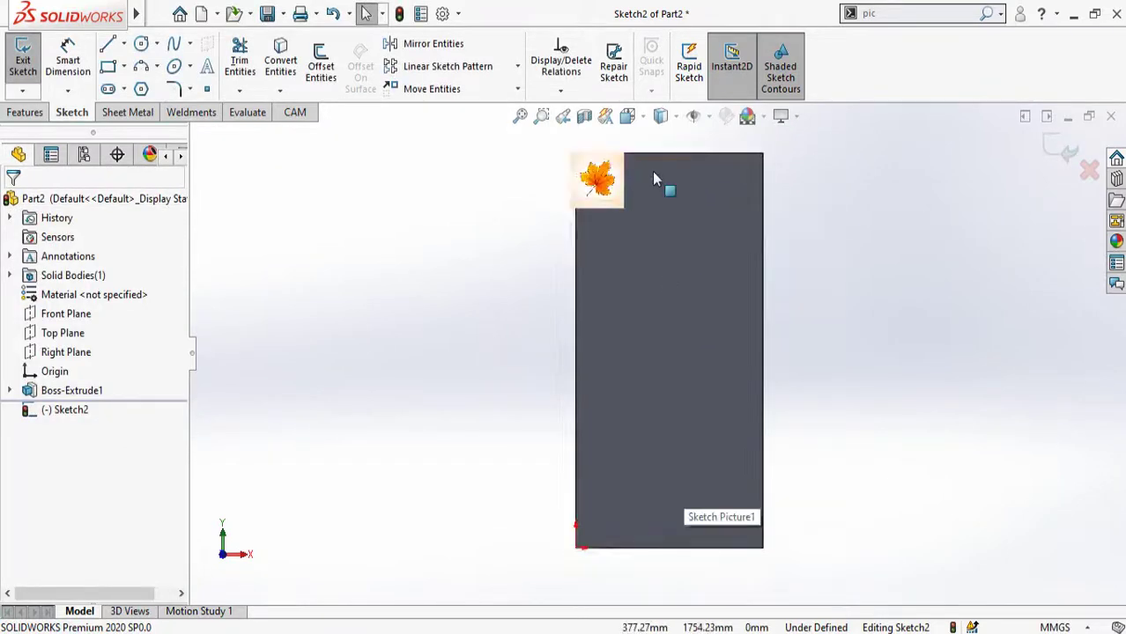
Step: Trace the upper-left edge of the leaf stem with a spline from the stem's tip to the leaf base
scroll(652, 173, down, 2)
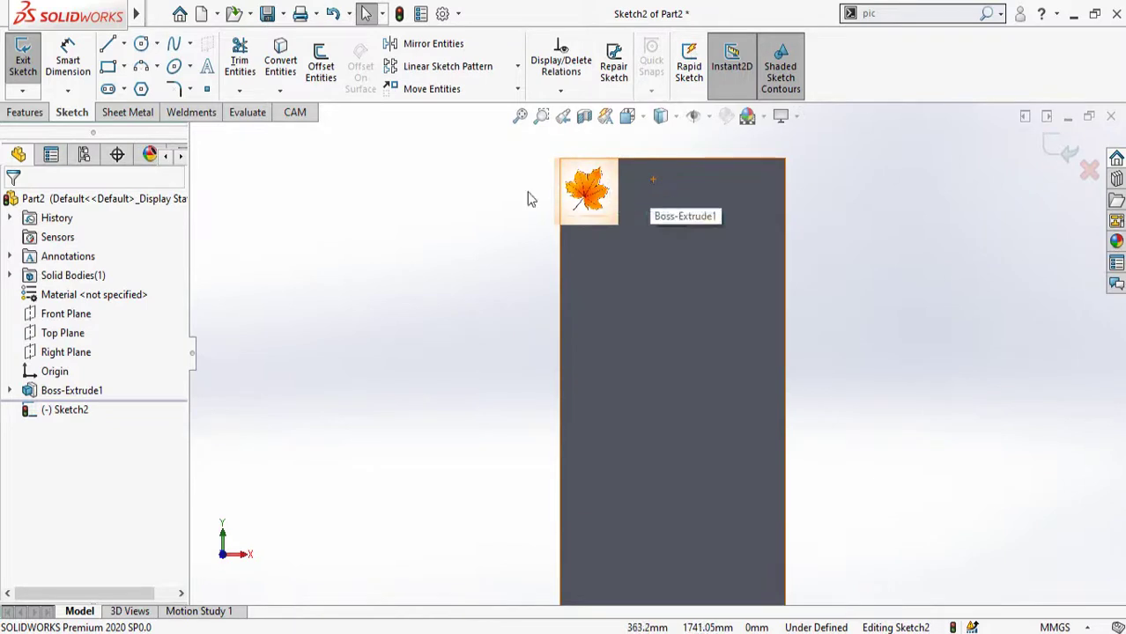
scroll(666, 164, down, 2)
key(l)
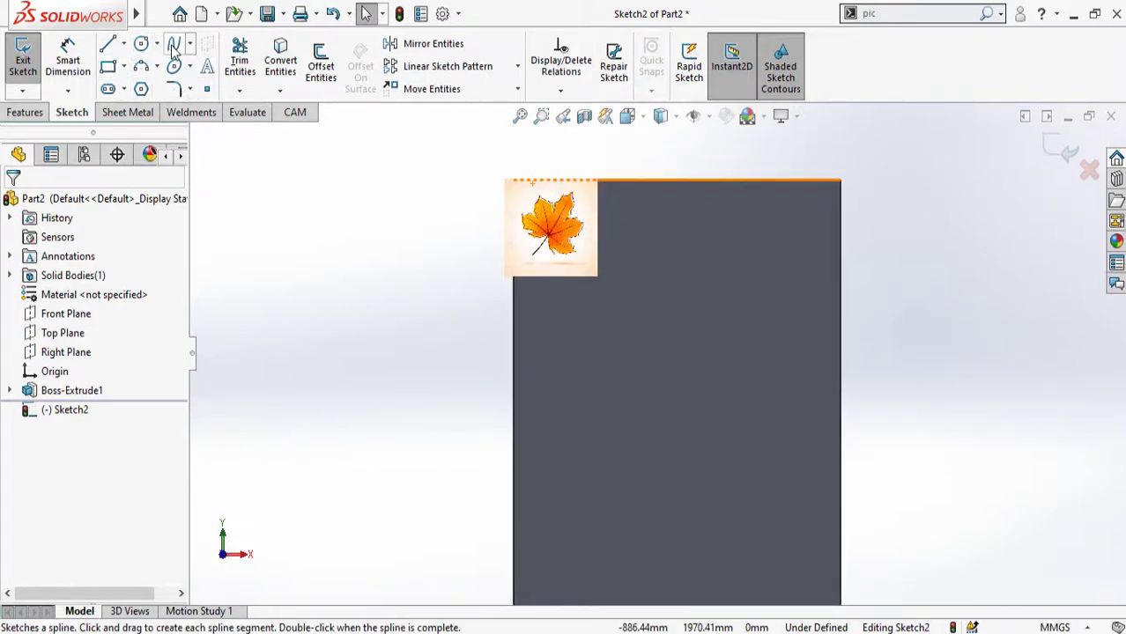
click(175, 48)
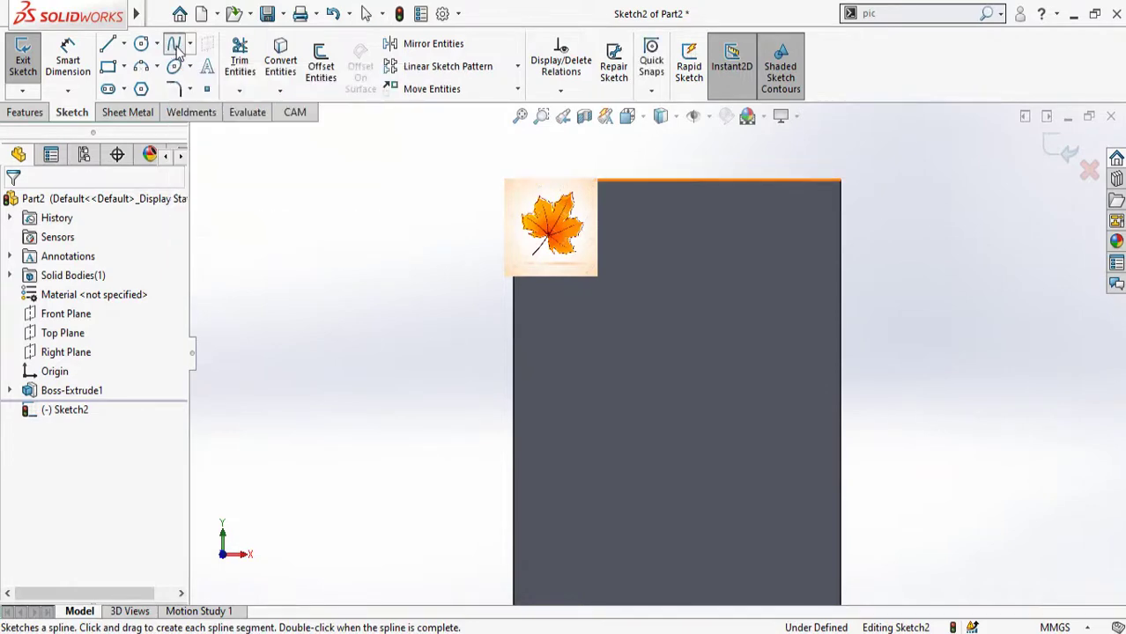
scroll(571, 256, down, 2)
scroll(552, 368, down, 3)
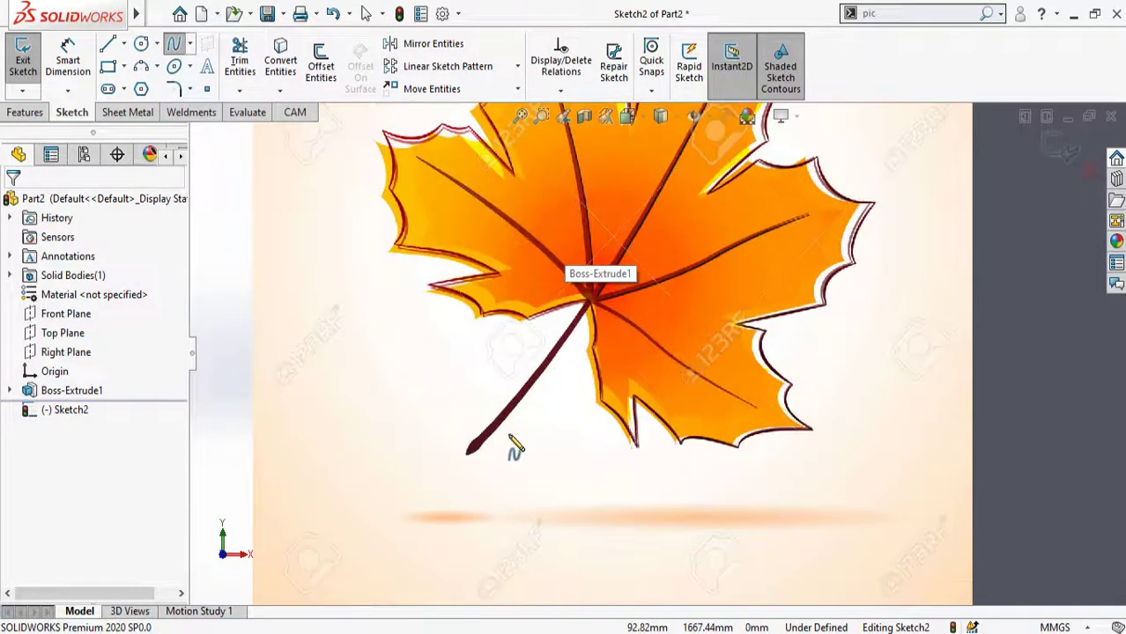
scroll(529, 401, up, 3)
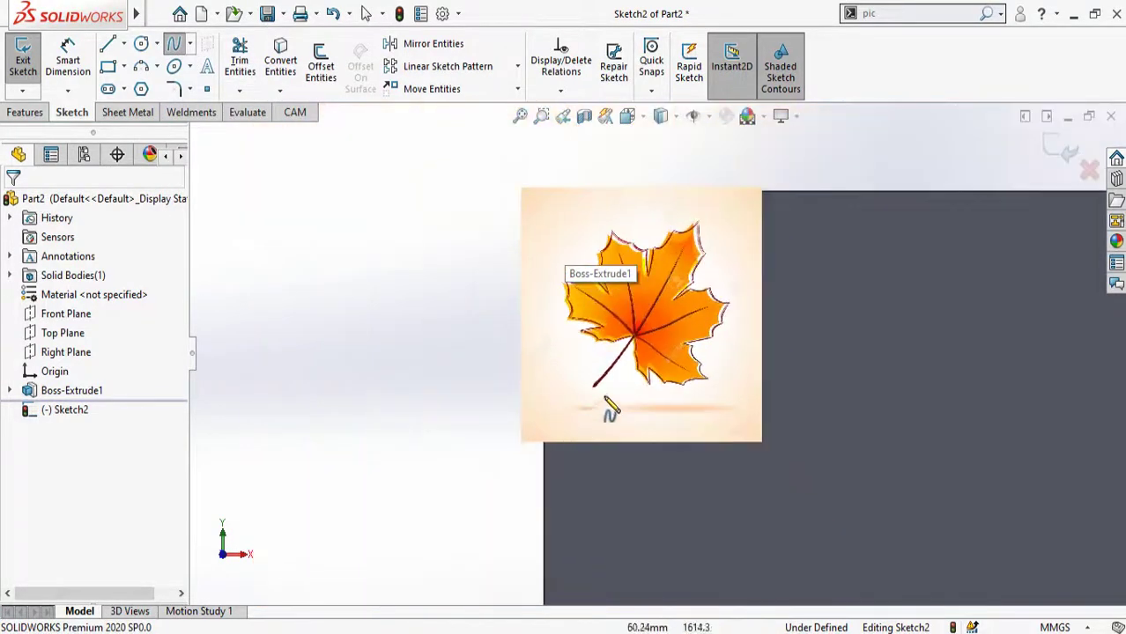
scroll(595, 340, down, 3)
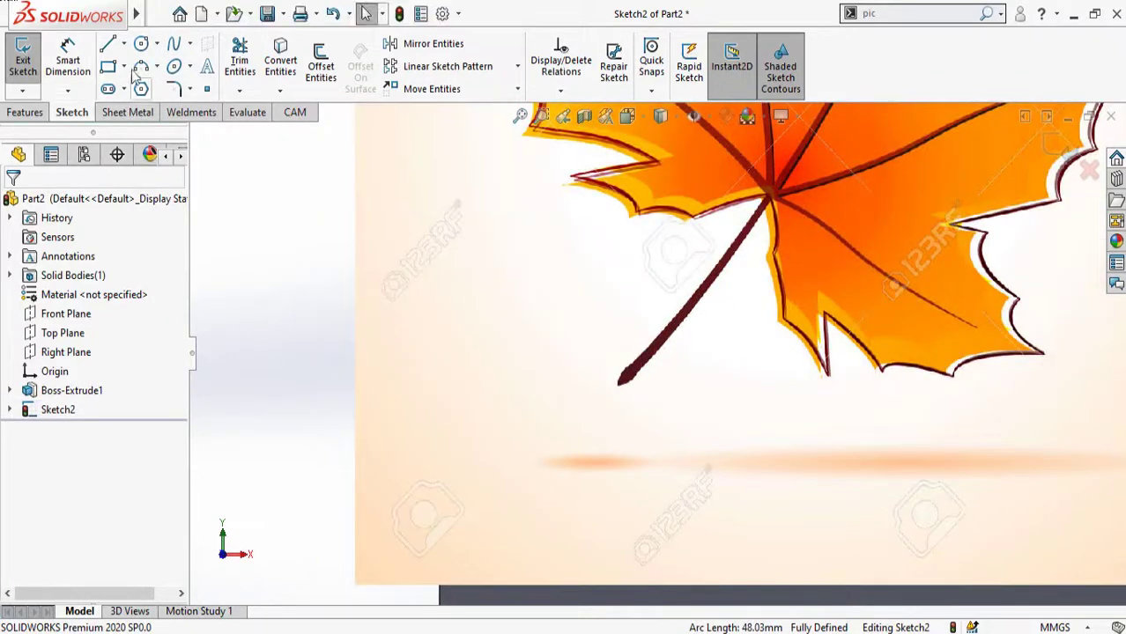
scroll(640, 377, down, 5)
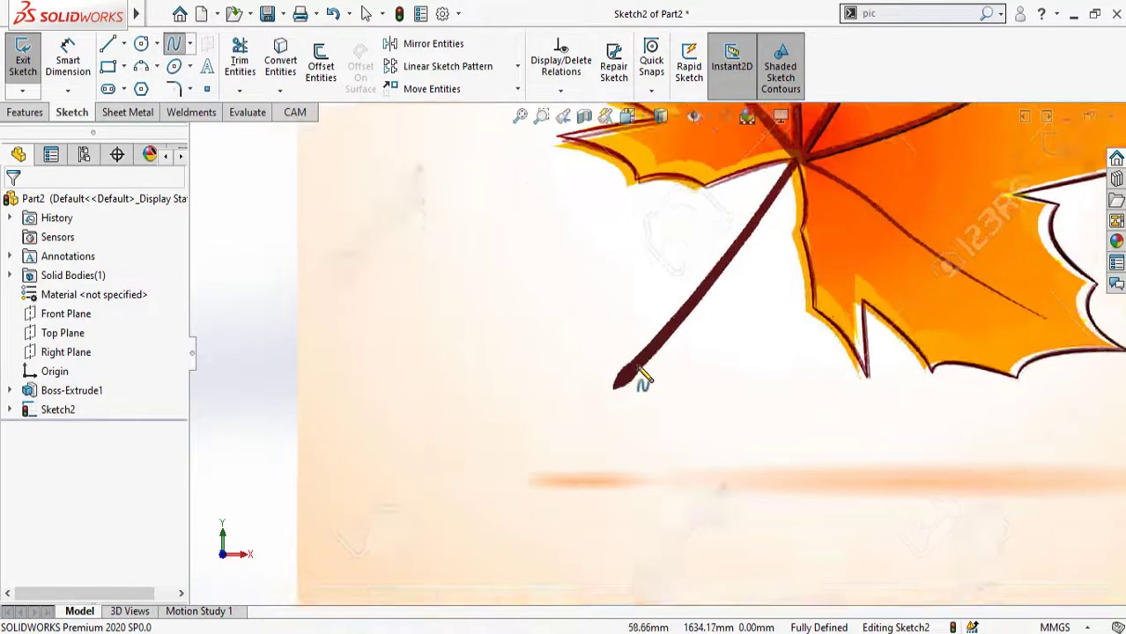
click(543, 476)
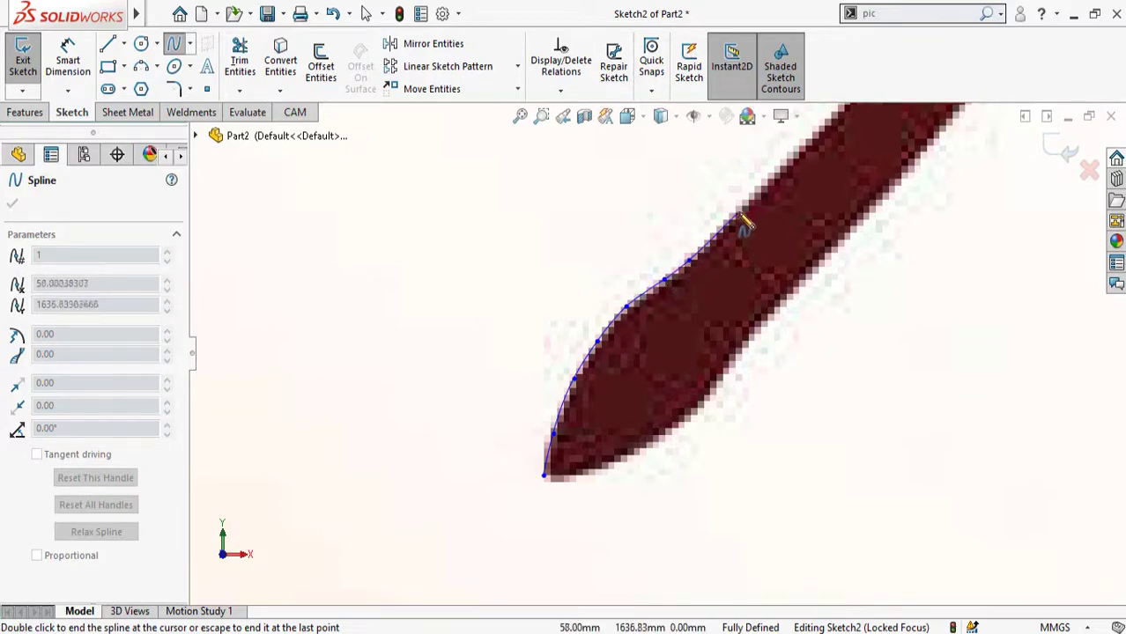
click(840, 115)
scroll(840, 115, up, 3)
scroll(859, 132, up, 2)
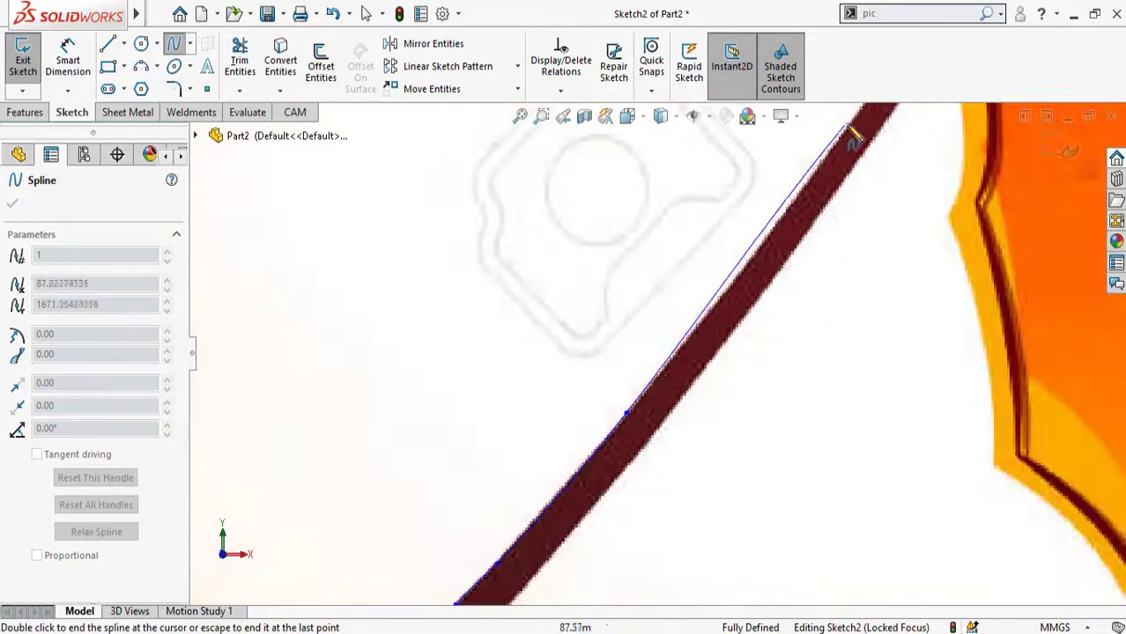
scroll(862, 143, down, 1)
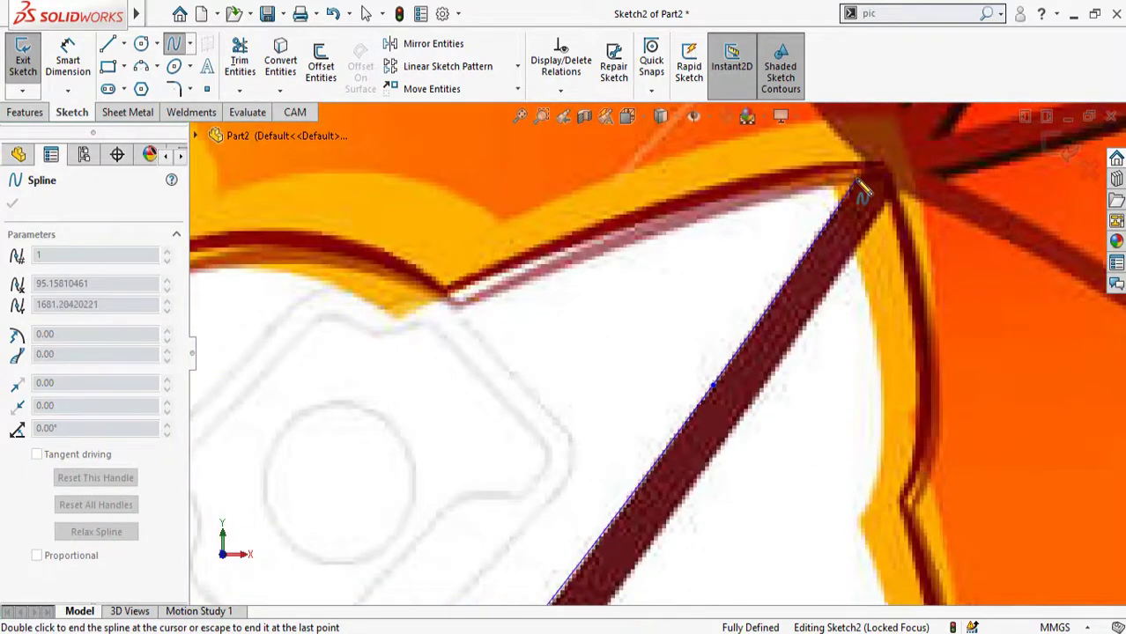
click(857, 183)
key(Escape)
Step: Draw a three-point arc along the leaf's lower outline from the stem spline's upper end to the first outline corner
scroll(780, 284, up, 3)
scroll(757, 273, down, 2)
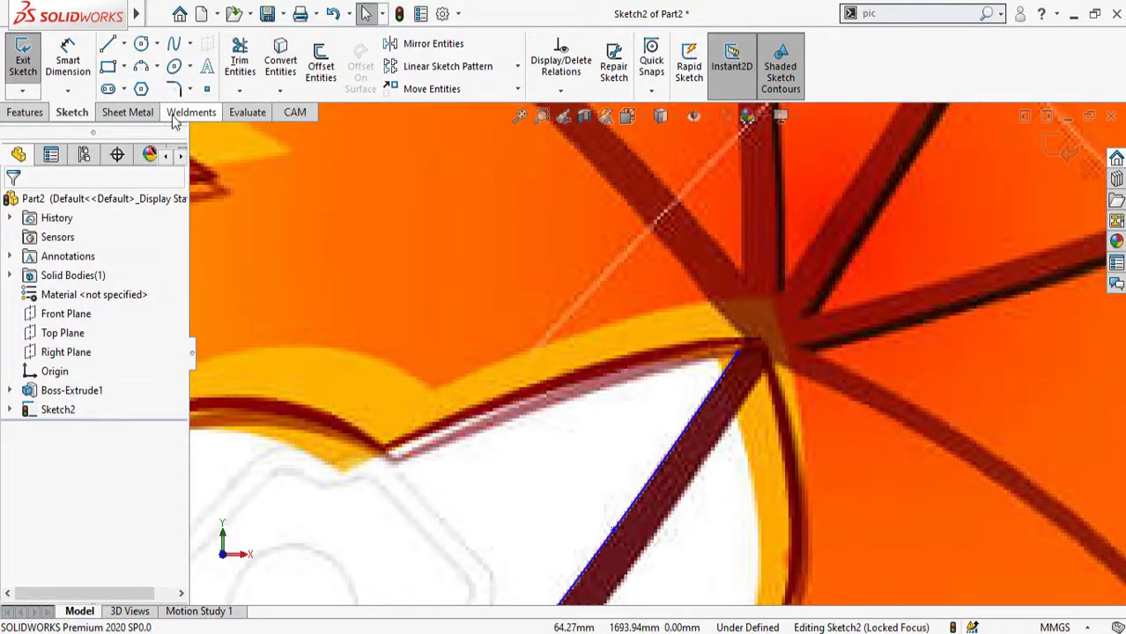
click(148, 72)
scroll(704, 377, down, 2)
click(772, 328)
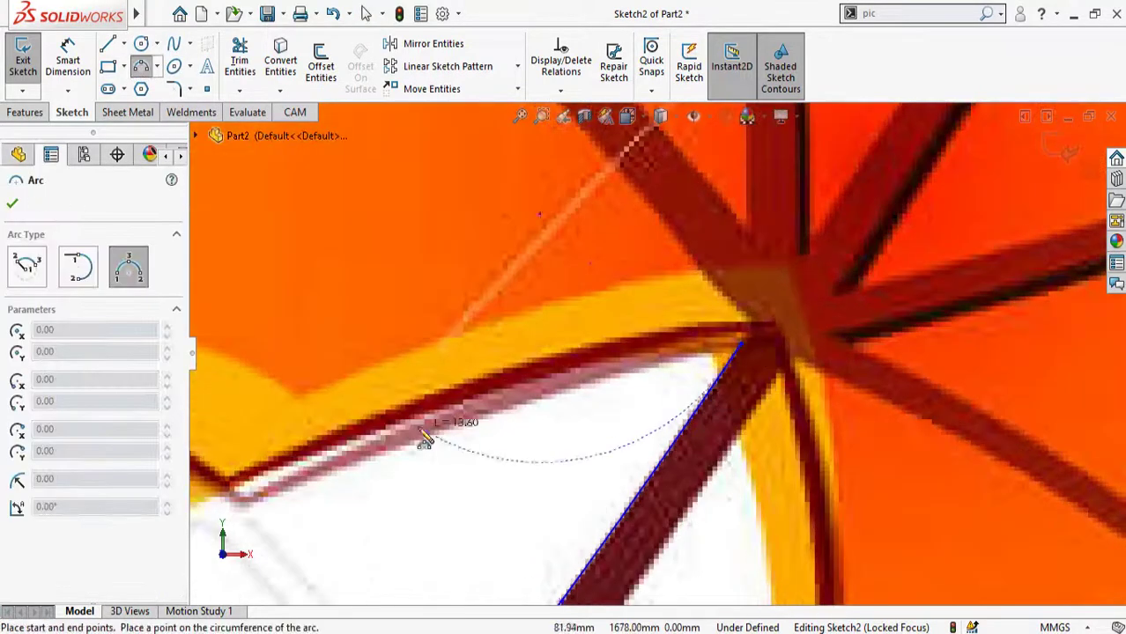
scroll(422, 432, up, 3)
click(416, 438)
click(551, 385)
click(417, 439)
Step: Draw a second three-point arc from the first arc's end along the neighbouring scallop to its far corner, and end the arc chain there
scroll(397, 440, up, 2)
scroll(265, 441, down, 4)
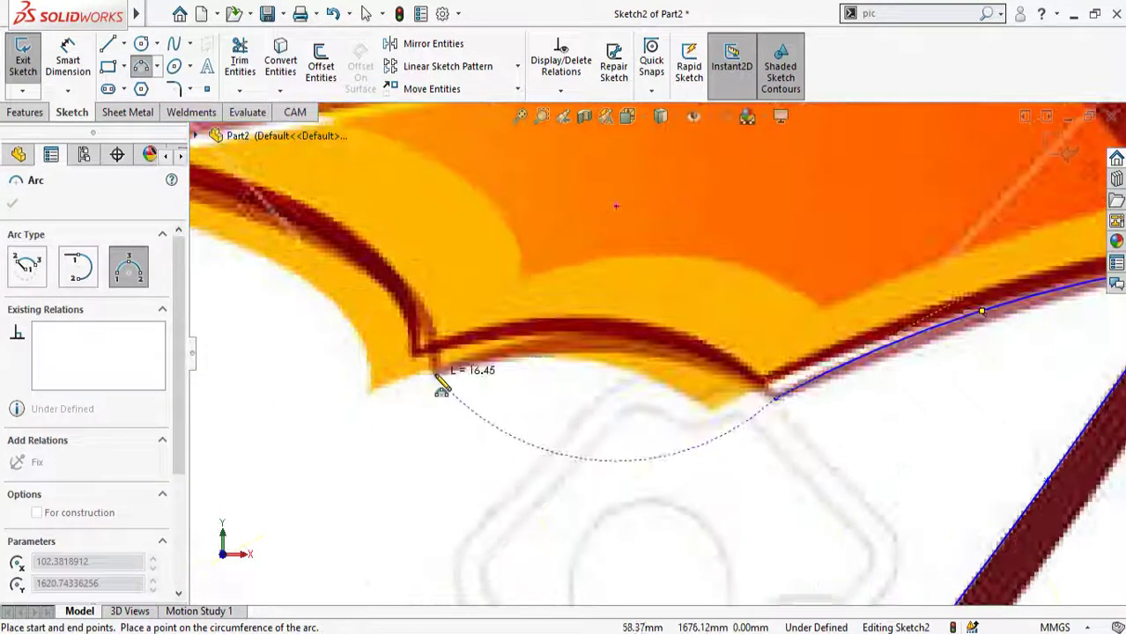
click(436, 377)
click(592, 341)
click(436, 377)
scroll(423, 370, up, 3)
click(260, 215)
key(Escape)
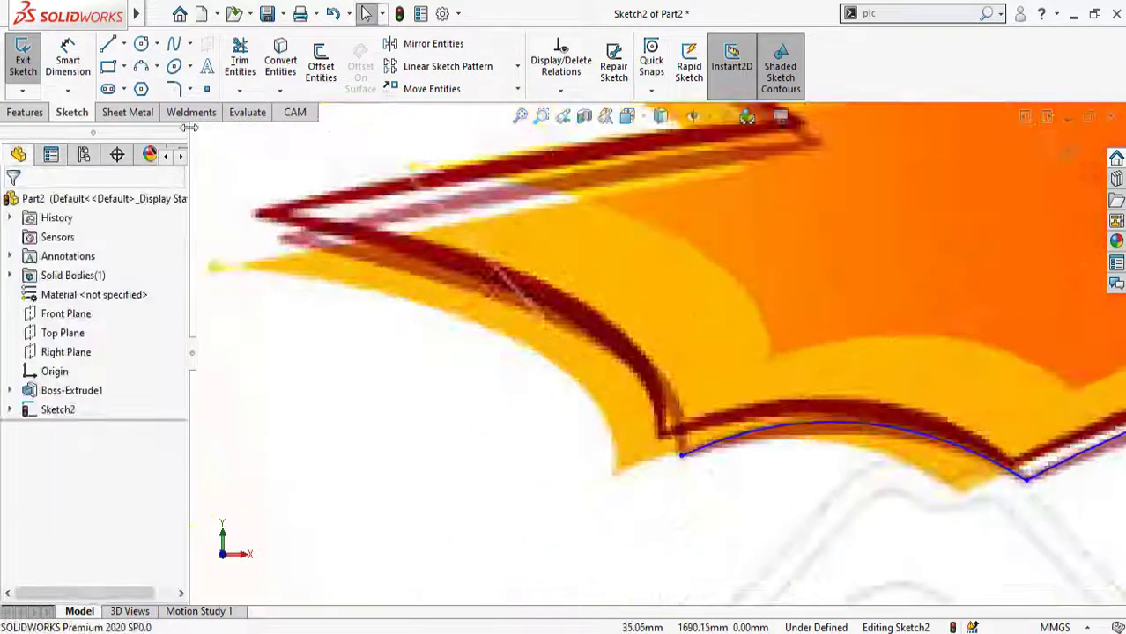
Step: Trace the lower-left lobe's scalloped edge with a spline from the last arc's free end up to the lobe's tip
click(174, 44)
click(680, 456)
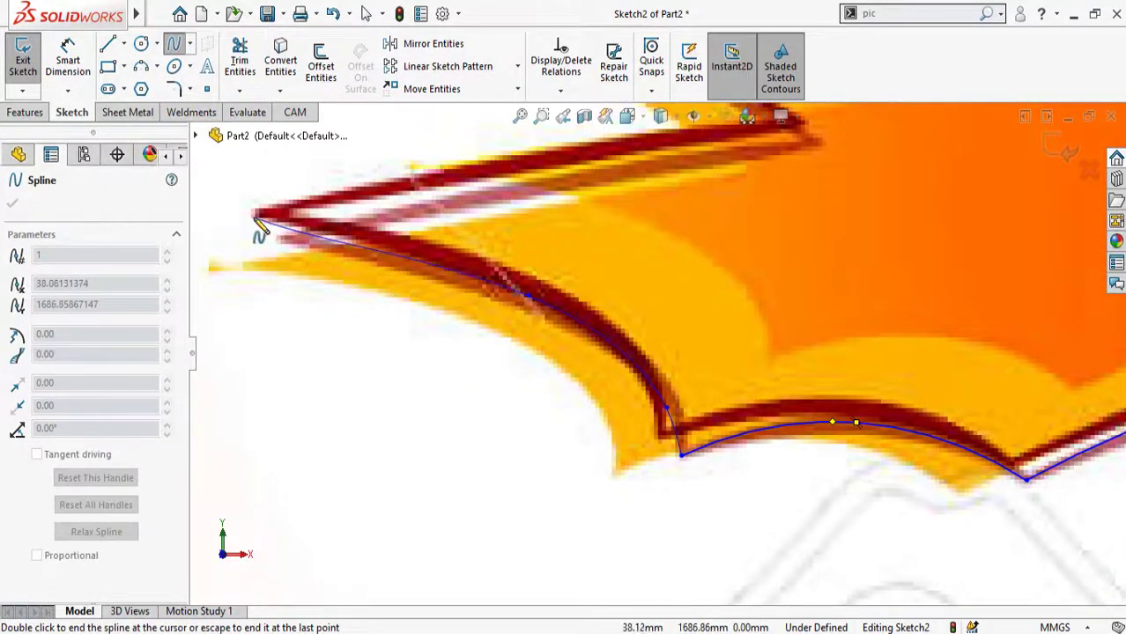
key(Escape)
scroll(523, 375, up, 4)
scroll(608, 318, down, 3)
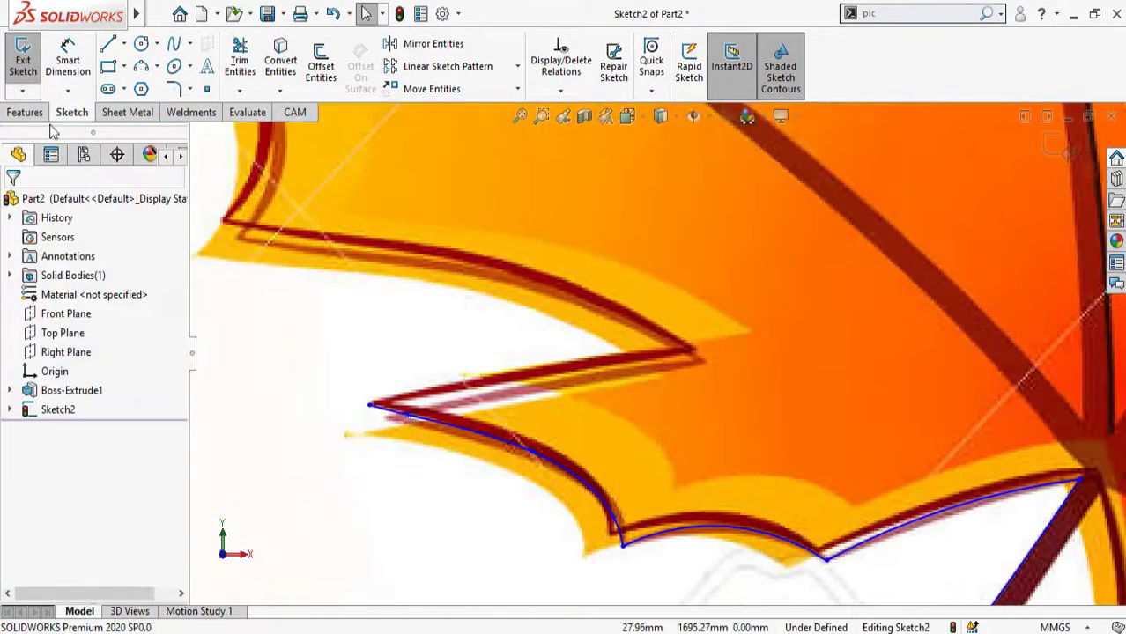
Step: Draw a three-point arc along the lower-left lobe's upper edge from its tip to the inner notch
click(141, 66)
click(370, 405)
click(691, 351)
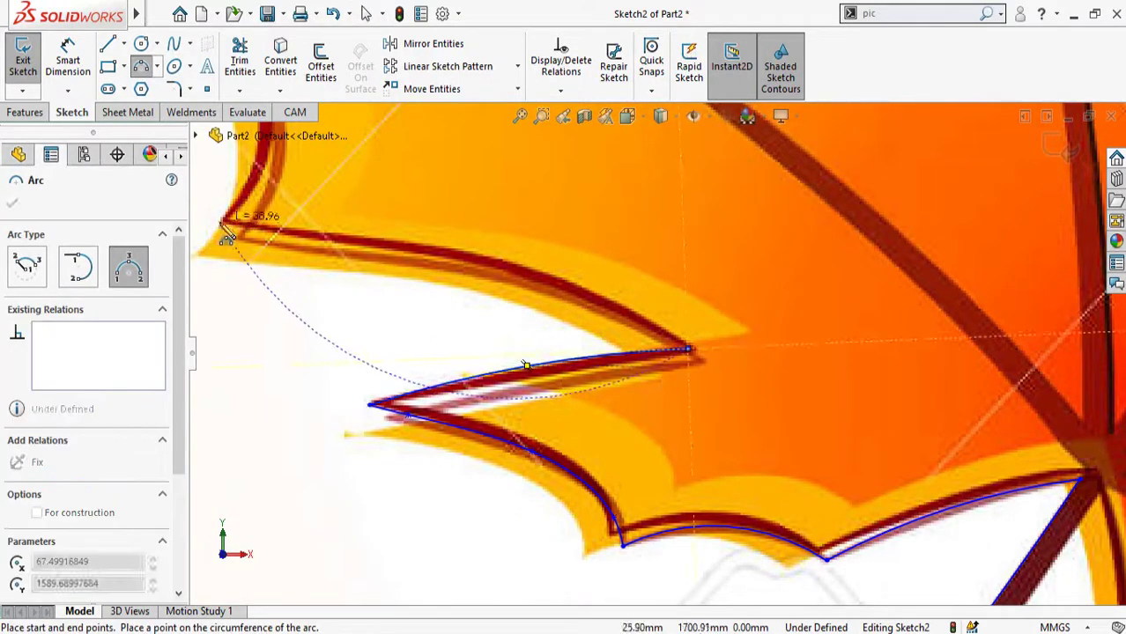
key(Escape)
Step: Trace the edge above the notch with a spline from the notch out to the next leaf tip on the left
click(174, 44)
click(692, 350)
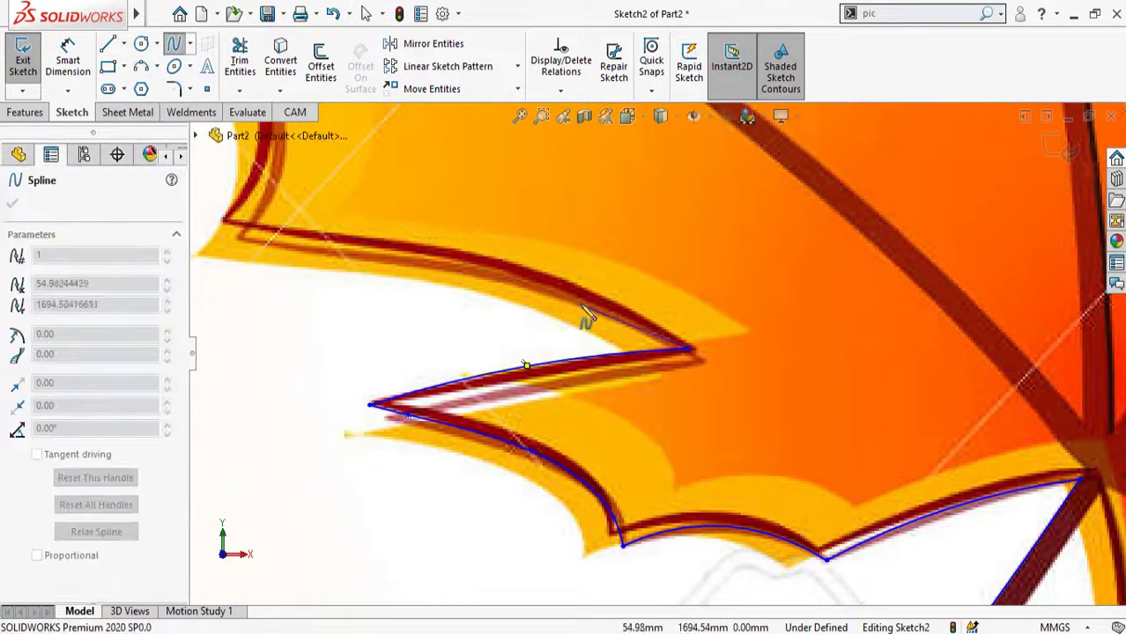
click(584, 301)
double_click(236, 240)
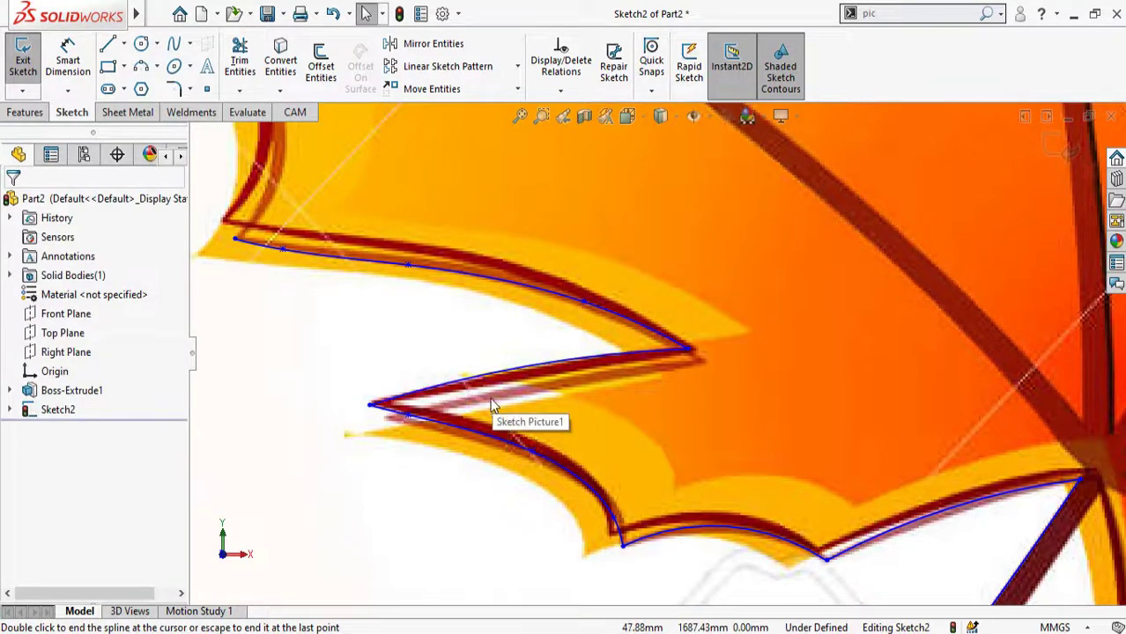
Step: Trace the leaf's left edge with a spline from that tip up the curved scallop to the next corner
scroll(383, 346, up, 4)
scroll(264, 243, down, 5)
click(174, 44)
click(461, 423)
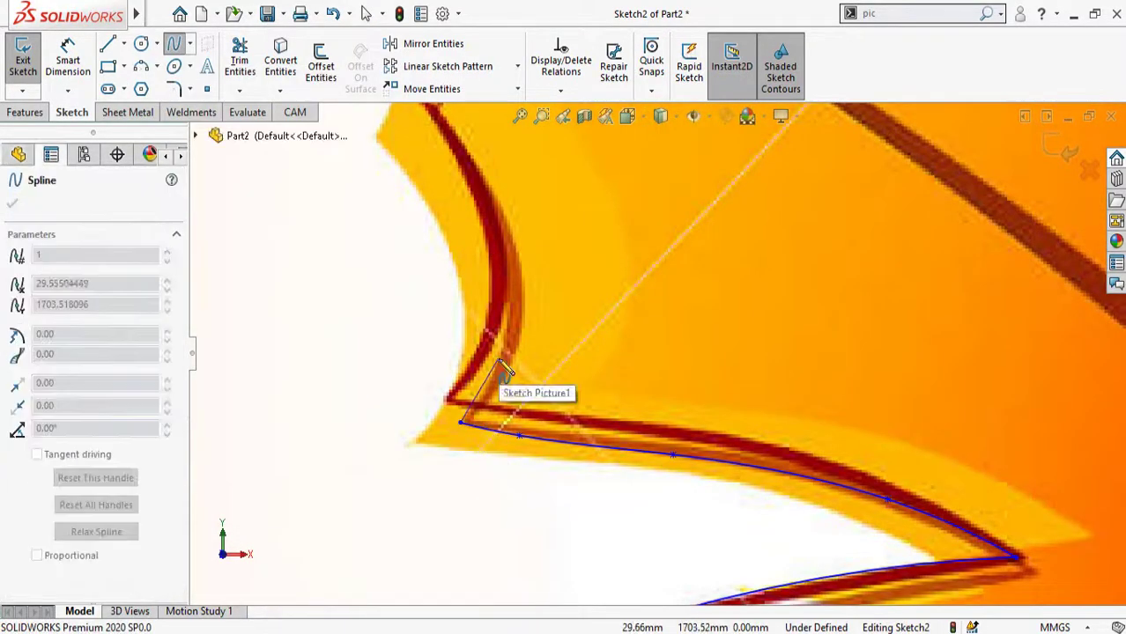
click(500, 360)
click(506, 291)
scroll(474, 199, down, 1)
key(Escape)
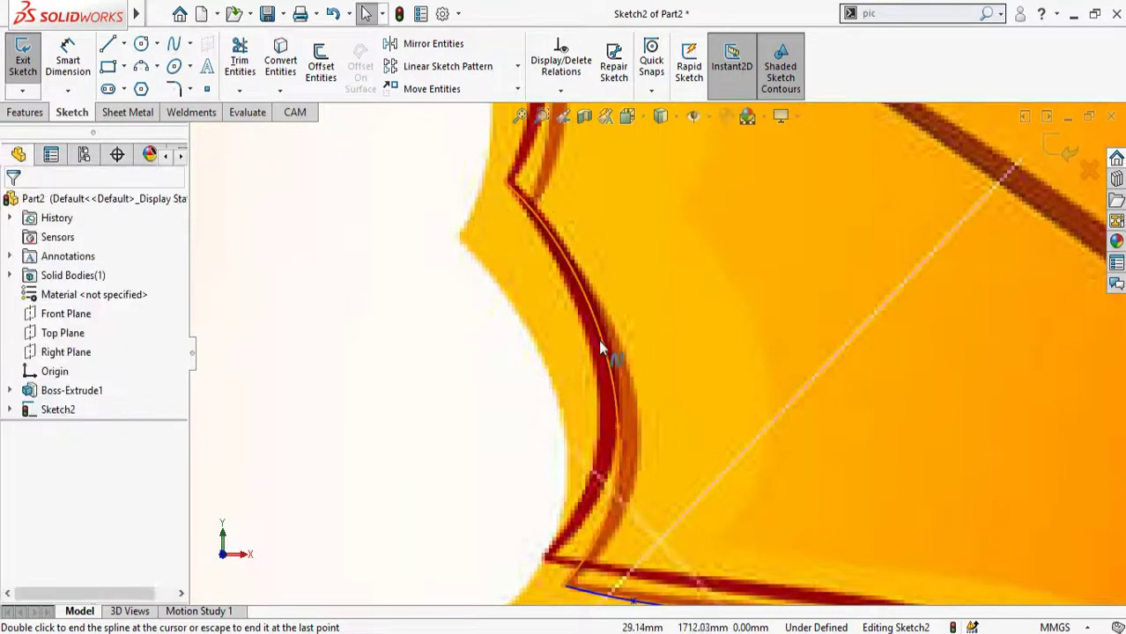
scroll(638, 353, up, 5)
scroll(622, 124, down, 4)
click(141, 66)
click(577, 473)
key(Escape)
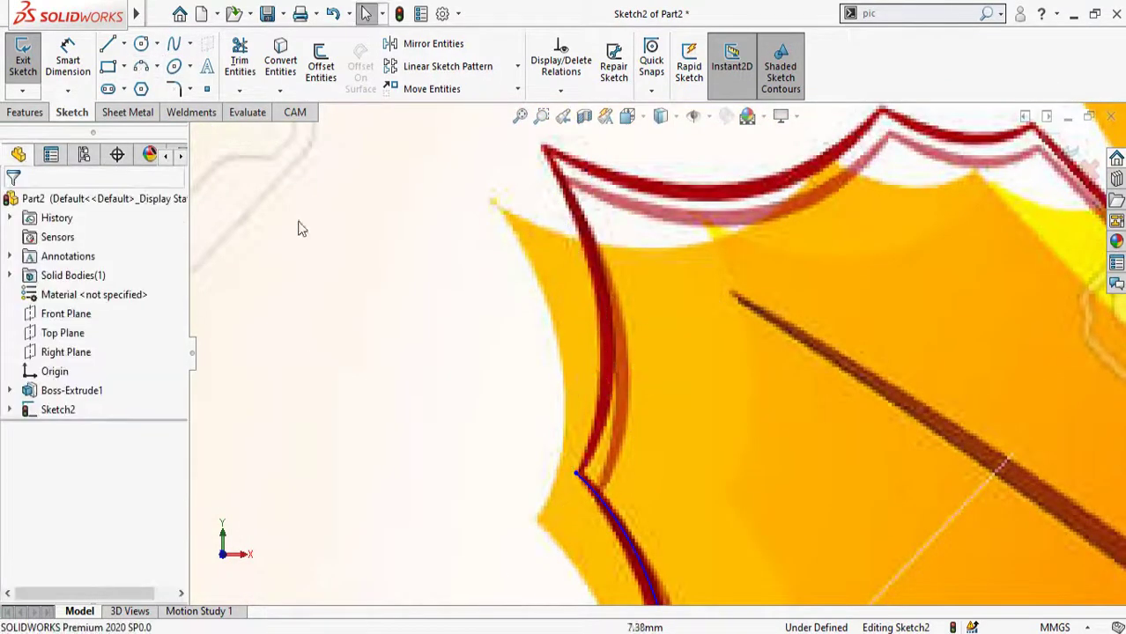
Step: Trace the next left-edge scallop with a spline from its lower corner to the leaf's upper-left tip
click(174, 44)
click(576, 473)
click(599, 381)
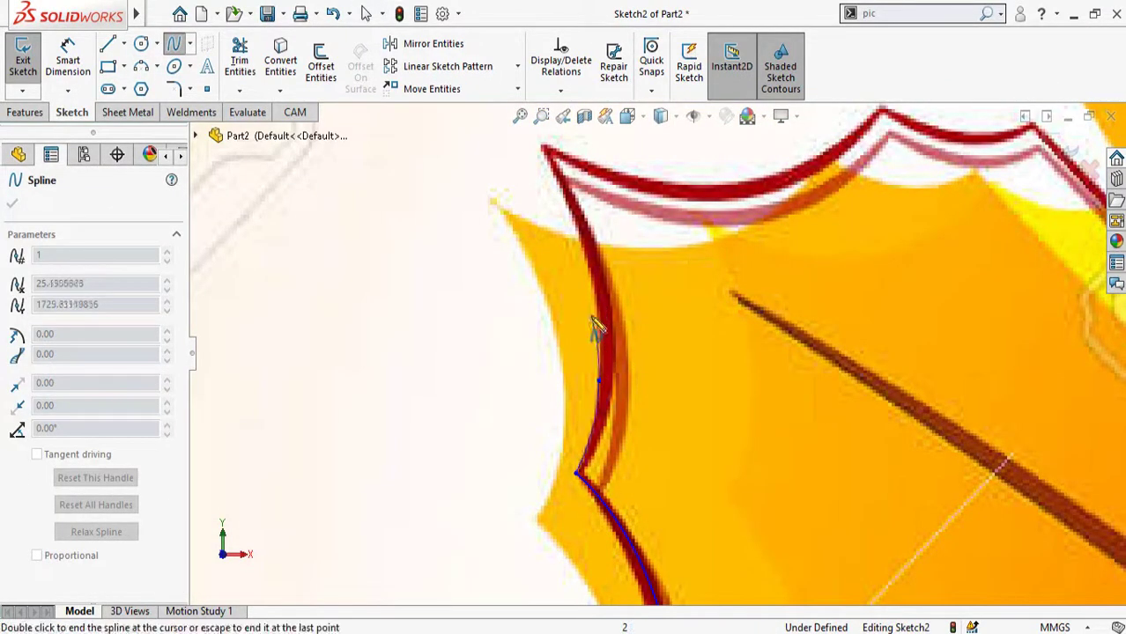
click(538, 146)
key(Escape)
Step: Trace the left side of the deep upper notch with a spline from the last scallop corner down to the notch's bottom
scroll(493, 370, up, 4)
scroll(495, 345, down, 2)
click(702, 378)
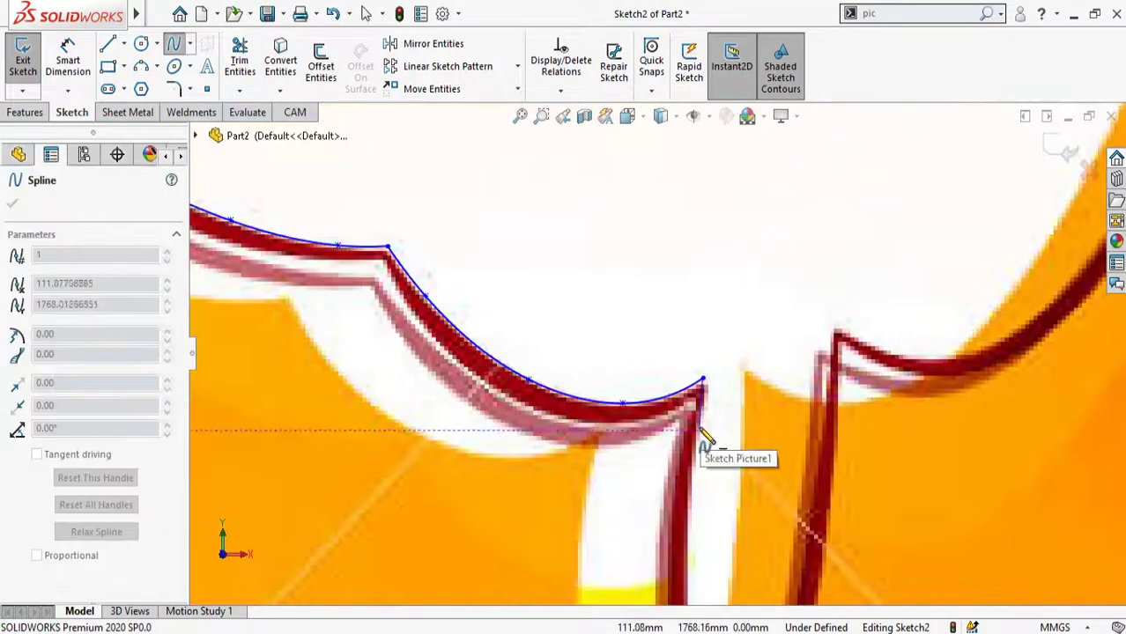
click(697, 431)
scroll(696, 432, up, 3)
scroll(680, 414, down, 3)
click(690, 515)
scroll(690, 555, up, 3)
scroll(687, 562, down, 4)
click(664, 564)
key(Escape)
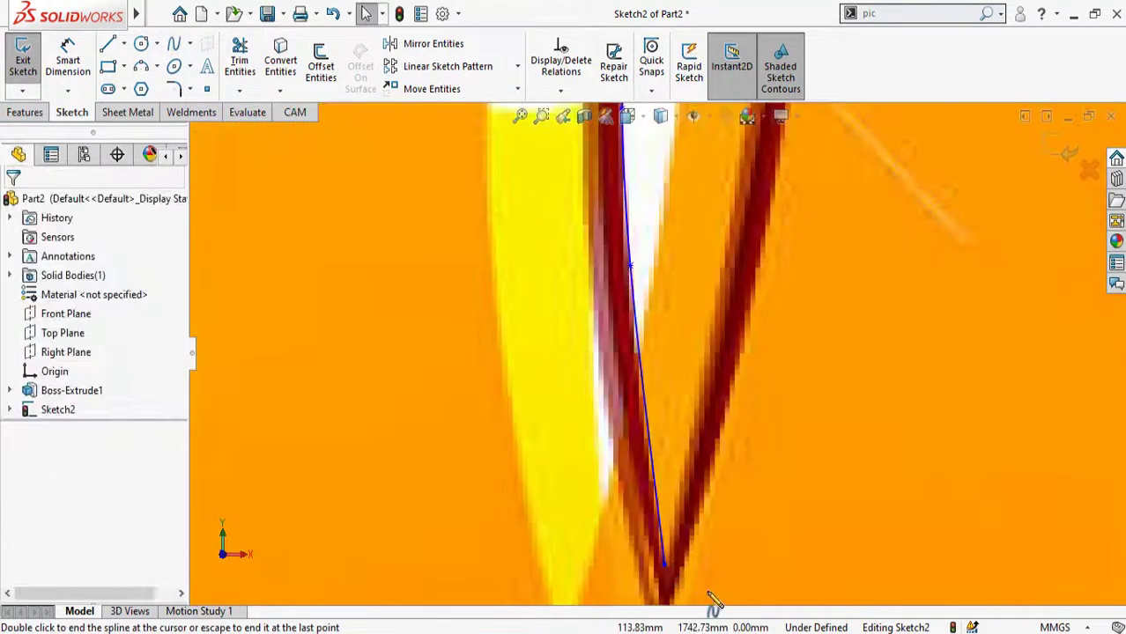
Step: Trace the right side of the deep upper notch with a spline from its bottom up to the upper-right lobe's first corner
click(665, 564)
click(709, 383)
click(744, 166)
scroll(742, 167, up, 4)
scroll(694, 203, down, 3)
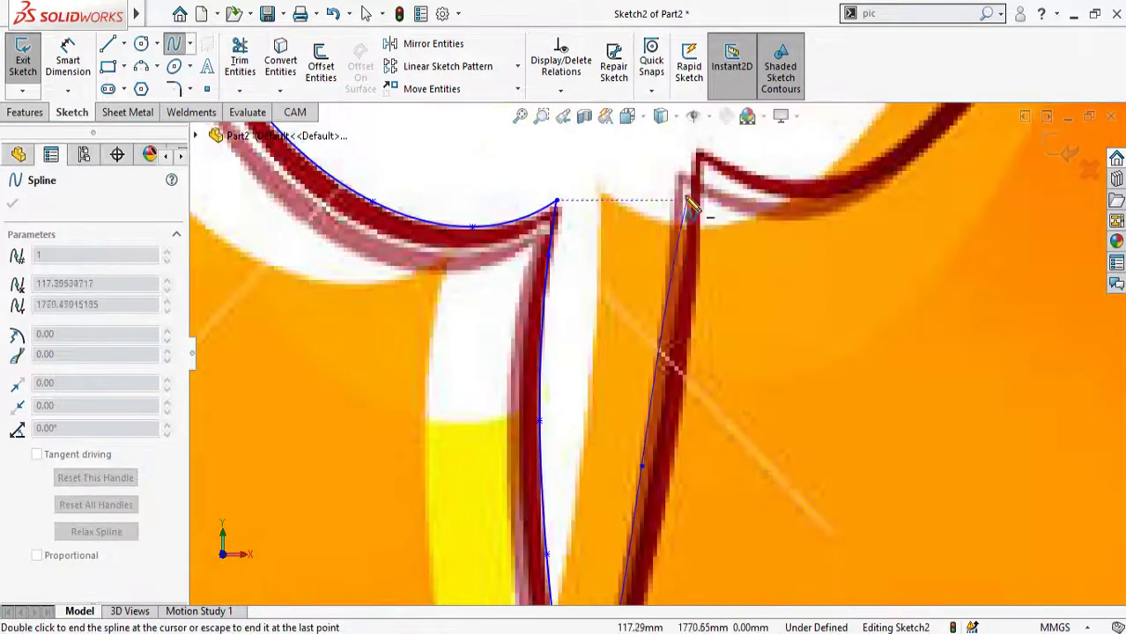
click(695, 148)
scroll(693, 151, up, 4)
scroll(687, 304, down, 2)
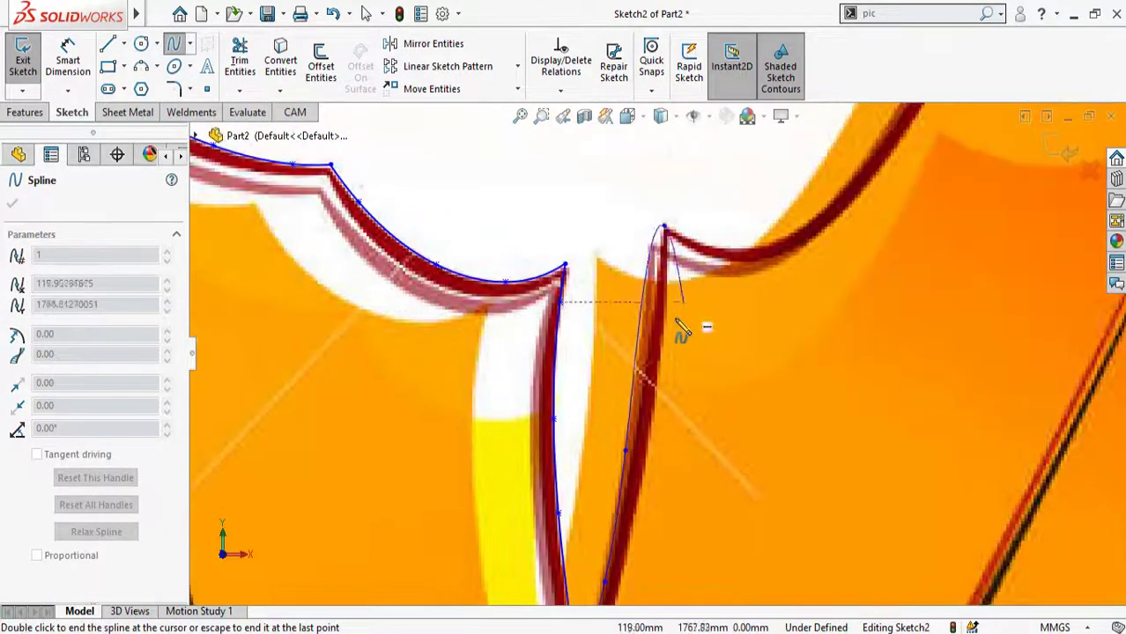
key(Escape)
Step: Adjust the lower part of the notch's right-side spline to follow the leaf outline more closely
scroll(677, 325, down, 3)
drag(588, 557, 597, 549)
scroll(706, 531, up, 2)
click(706, 529)
scroll(706, 530, up, 3)
scroll(790, 283, down, 3)
Step: Trace the upper-right lobe's left scallop with a spline from its first corner up to the next corner
click(174, 44)
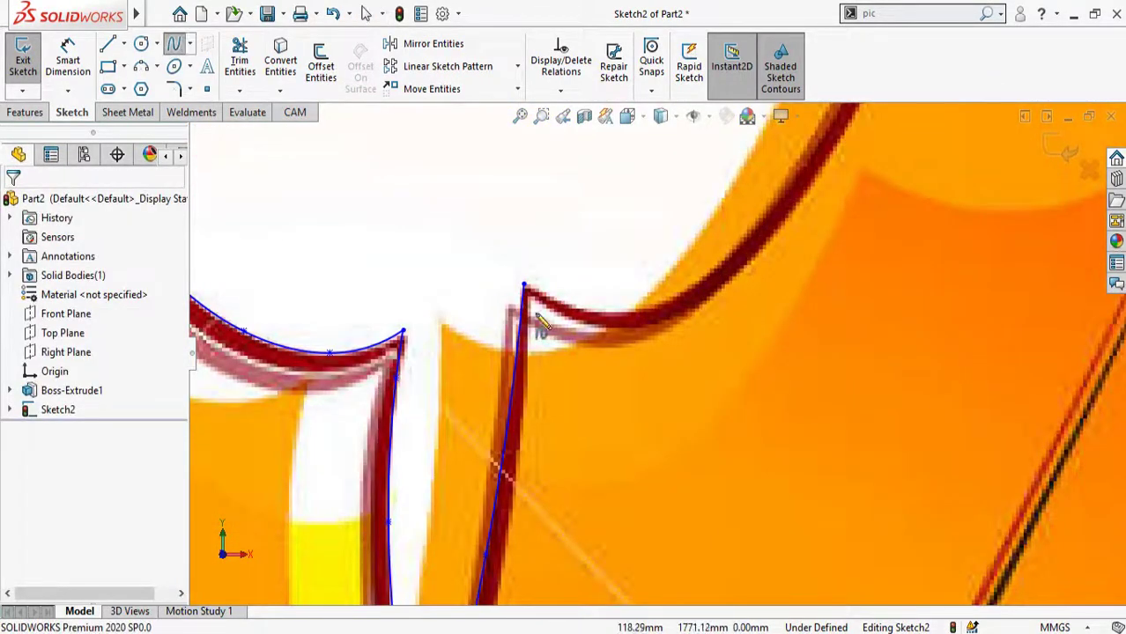
click(525, 283)
click(559, 302)
click(731, 258)
key(ctrl+Up)
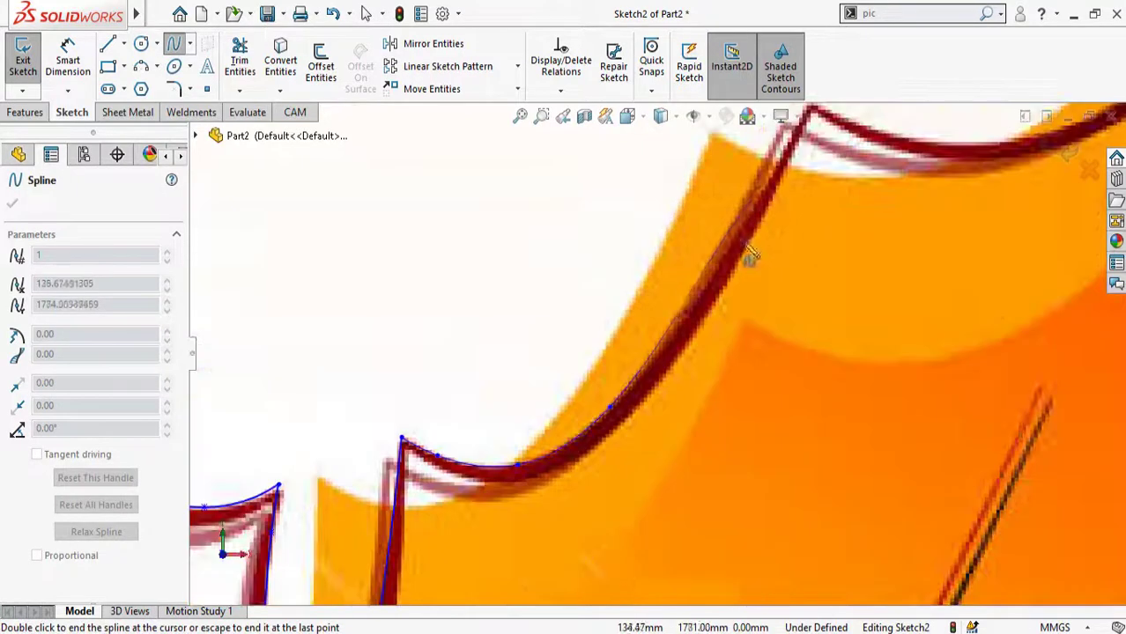
click(767, 185)
scroll(789, 170, down, 2)
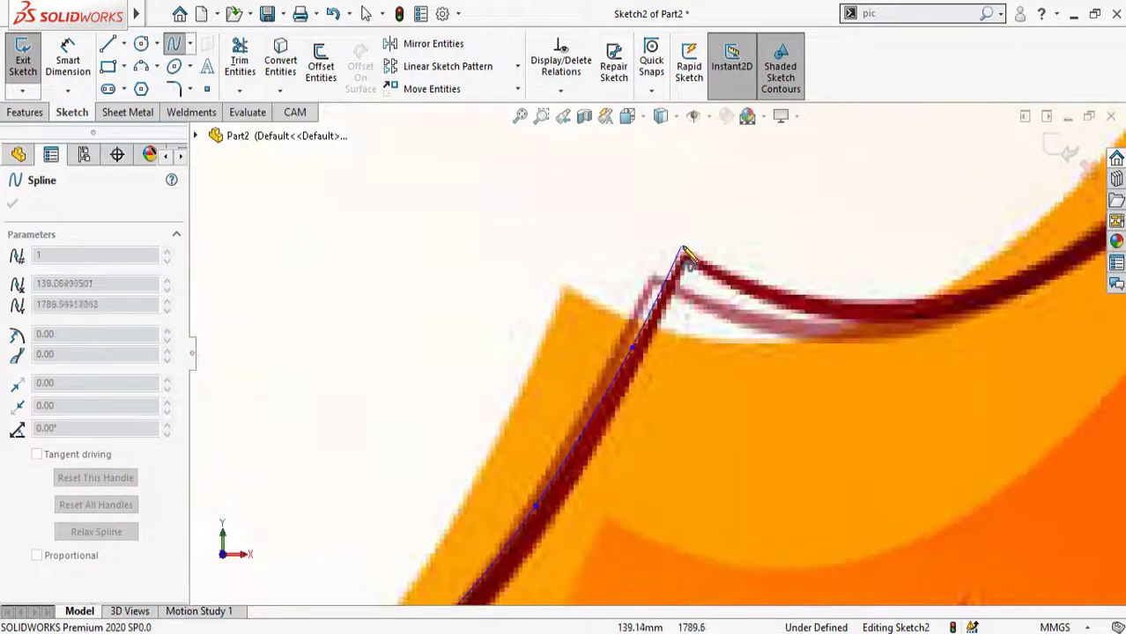
click(682, 248)
key(Escape)
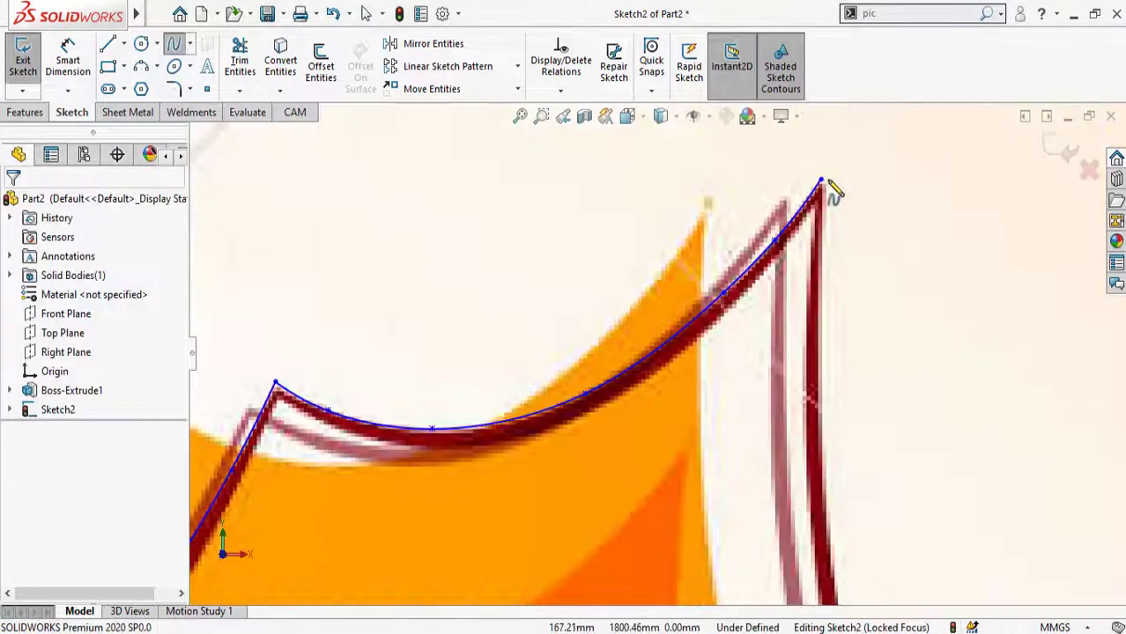
Step: Trace the upper-right lobe's right side with a spline from its topmost tip down to the outermost right corner
click(822, 180)
click(821, 259)
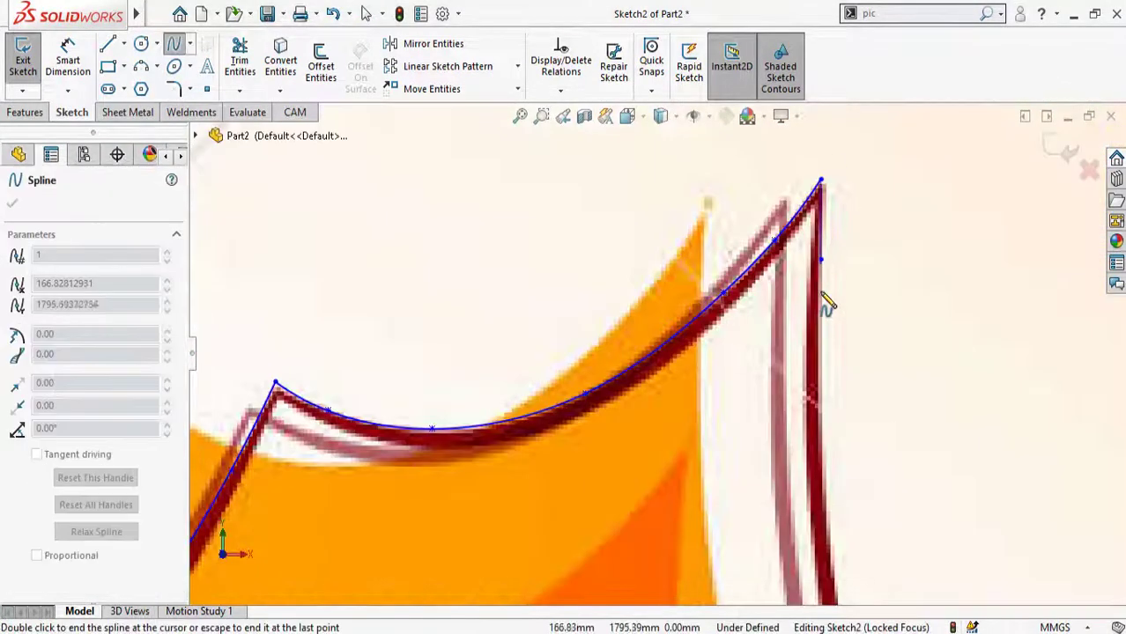
click(821, 414)
scroll(821, 433, up, 3)
scroll(687, 440, down, 3)
click(668, 402)
click(713, 514)
scroll(749, 557, down, 4)
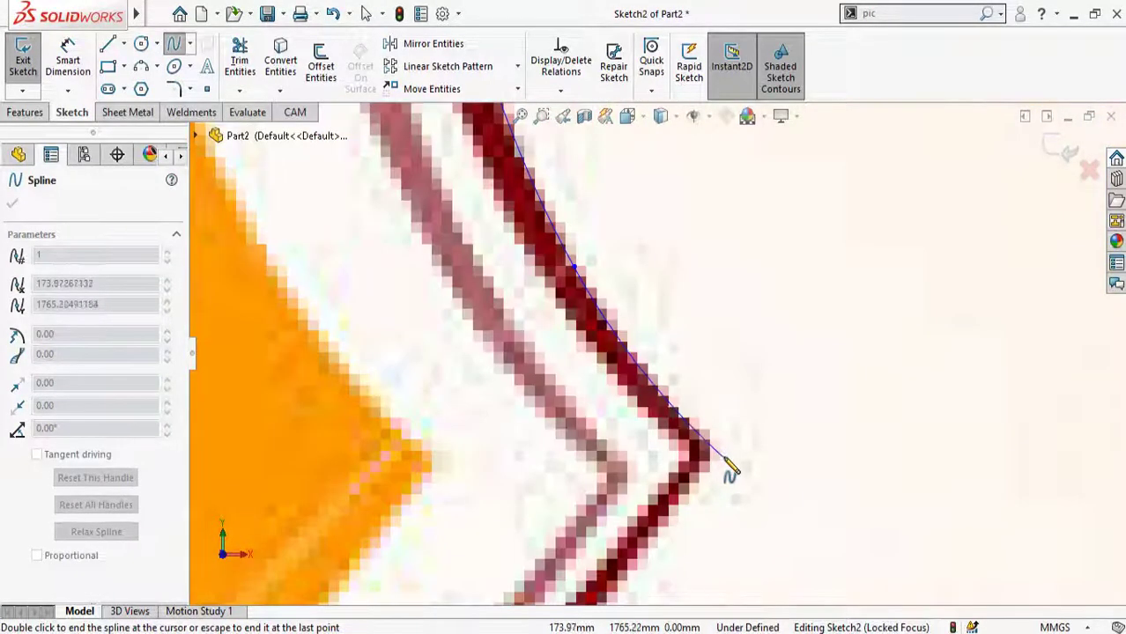
click(723, 453)
key(Escape)
Step: Trace the next scallop with a spline from the upper-right lobe's outermost corner down to the corner above the right-hand notch
click(722, 454)
scroll(713, 458, up, 5)
scroll(638, 414, down, 3)
click(627, 378)
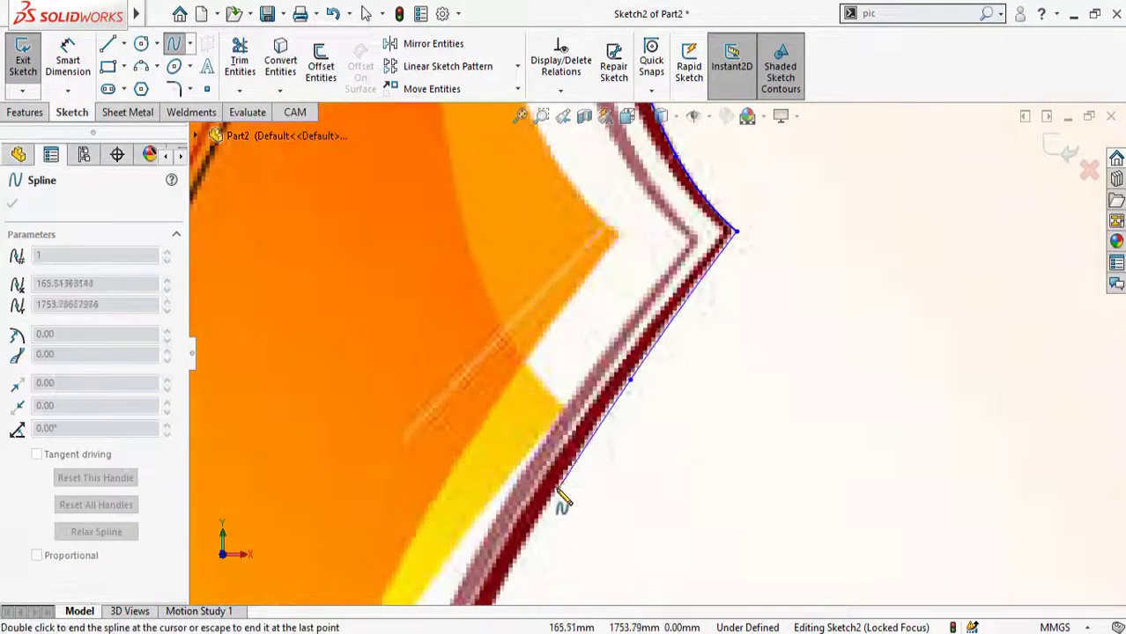
click(561, 496)
scroll(555, 511, up, 3)
scroll(563, 502, down, 2)
click(602, 427)
click(578, 498)
click(578, 577)
scroll(626, 538, up, 4)
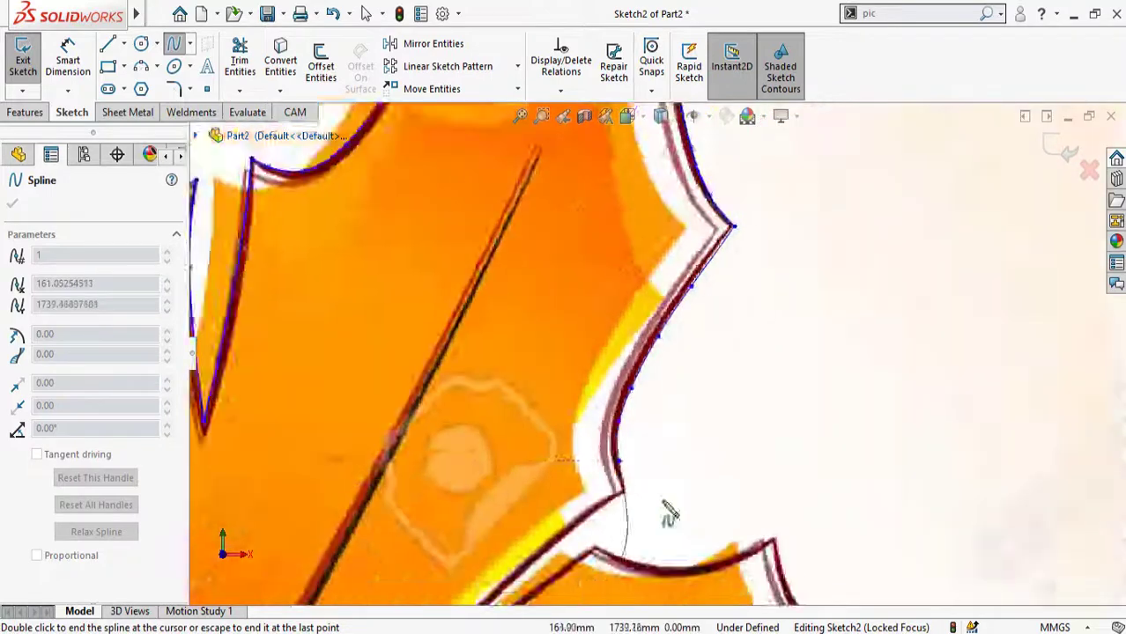
scroll(628, 487, down, 5)
double_click(593, 492)
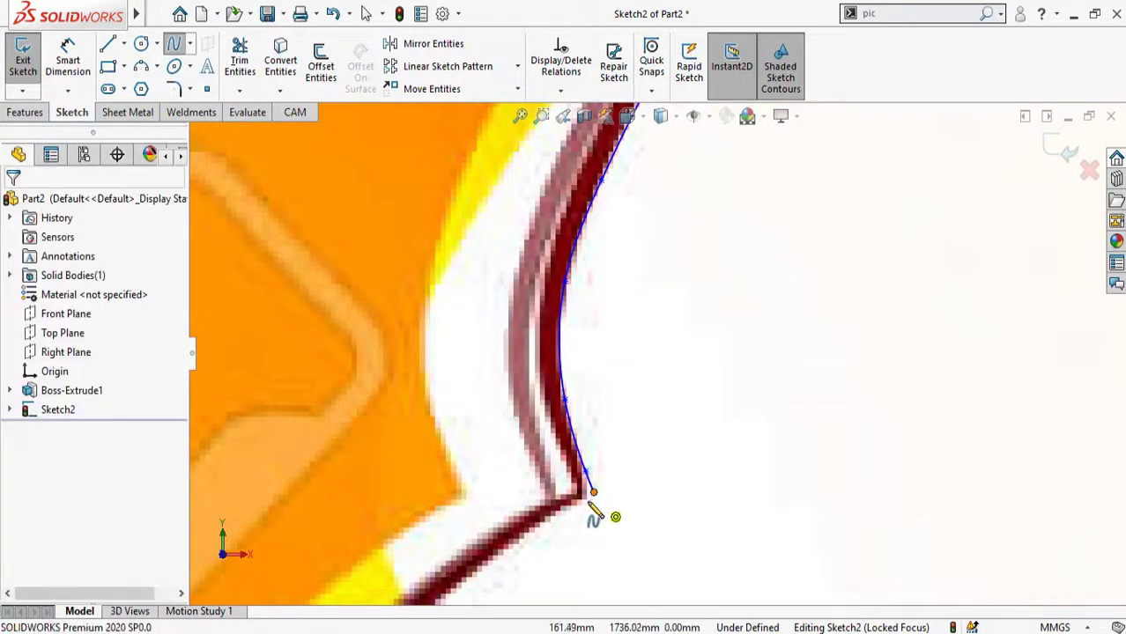
Step: Trace the upper side of the narrow right-hand notch with a spline from its outer corner to its inner end
click(593, 493)
scroll(581, 506, up, 5)
scroll(493, 557, down, 3)
click(739, 398)
click(635, 479)
scroll(583, 527, up, 4)
scroll(599, 451, down, 4)
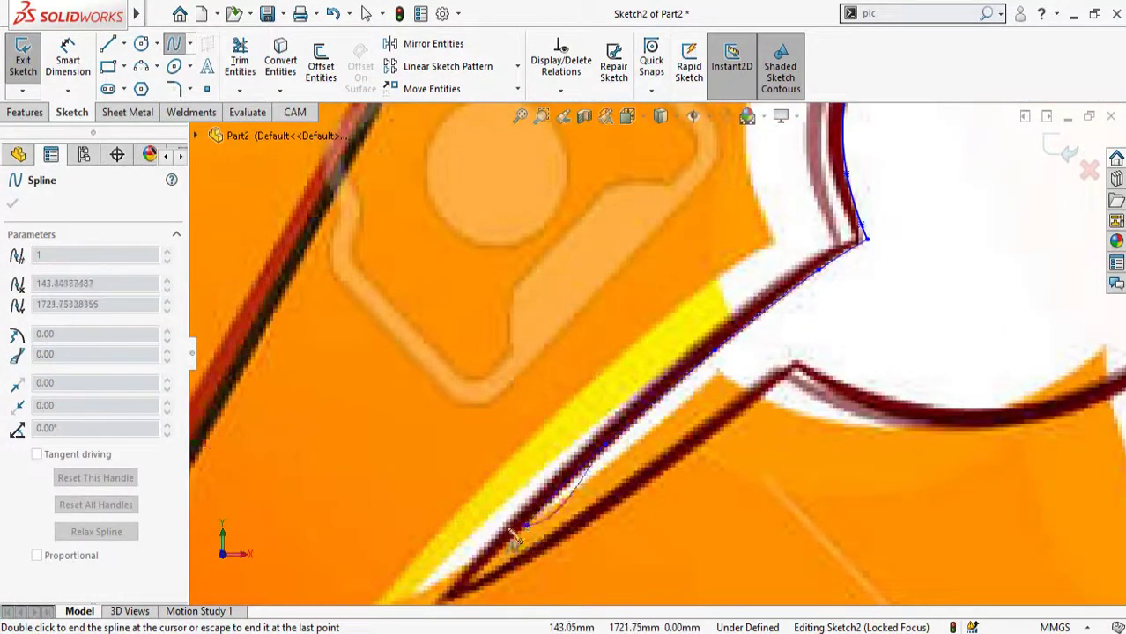
scroll(515, 539, down, 3)
double_click(509, 544)
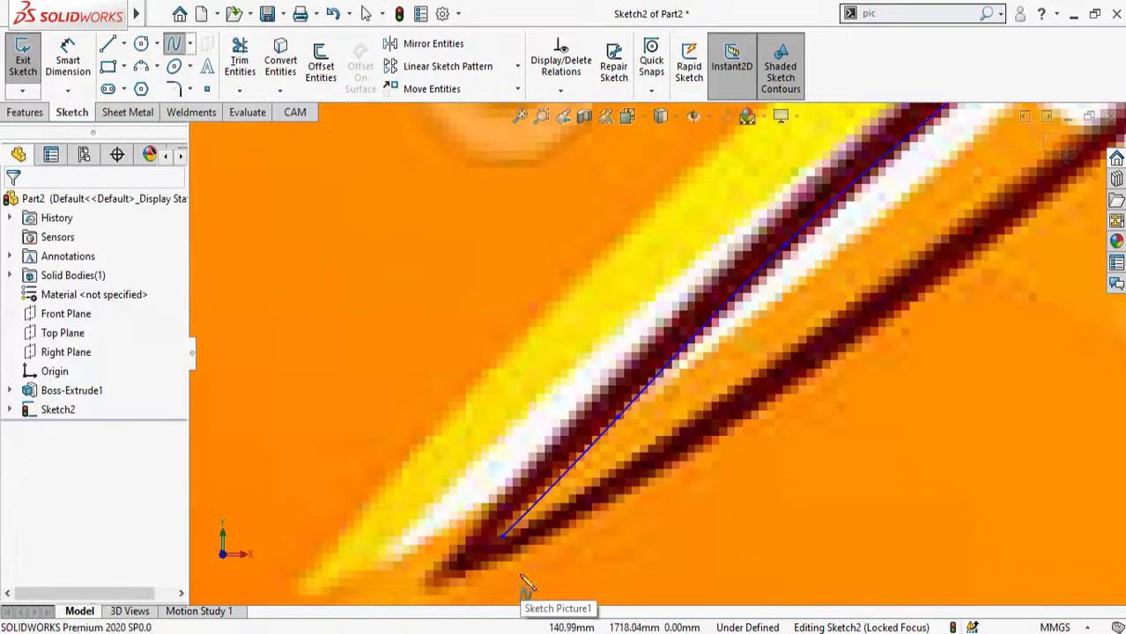
Step: Trace the lower side of the narrow right-hand notch with a spline from its inner end to the right lobe's first corner
click(503, 535)
click(671, 432)
scroll(975, 231, down, 4)
scroll(825, 276, down, 4)
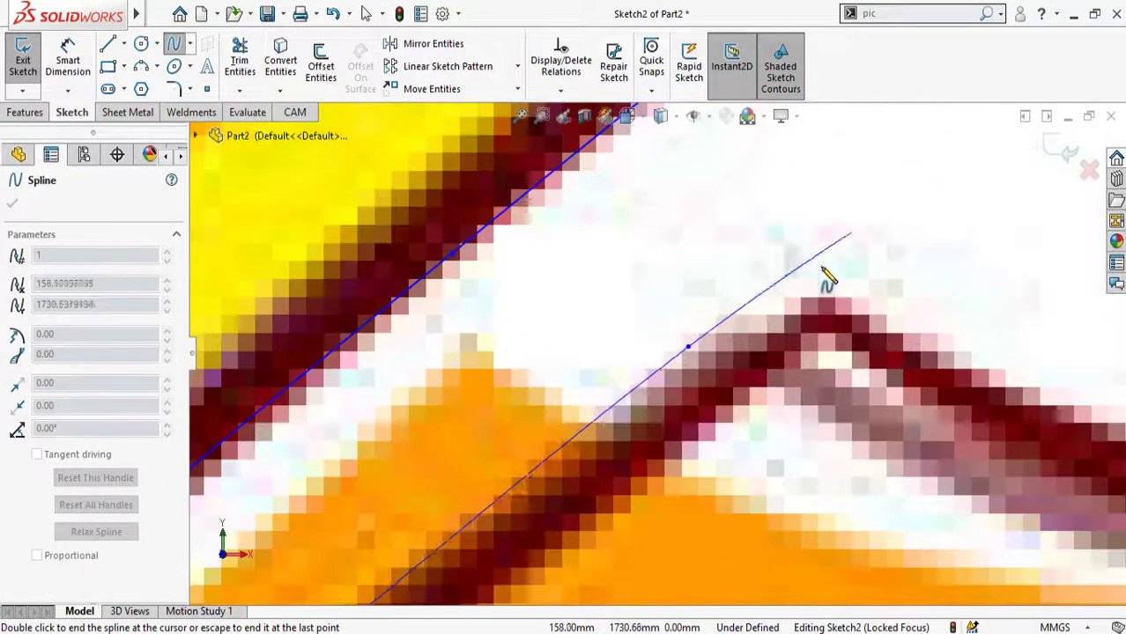
double_click(803, 255)
Step: Trace the right lobe's top scallop with a spline from its first corner to the next pointed corner
click(169, 51)
scroll(874, 340, up, 7)
scroll(793, 359, down, 2)
click(648, 318)
click(689, 349)
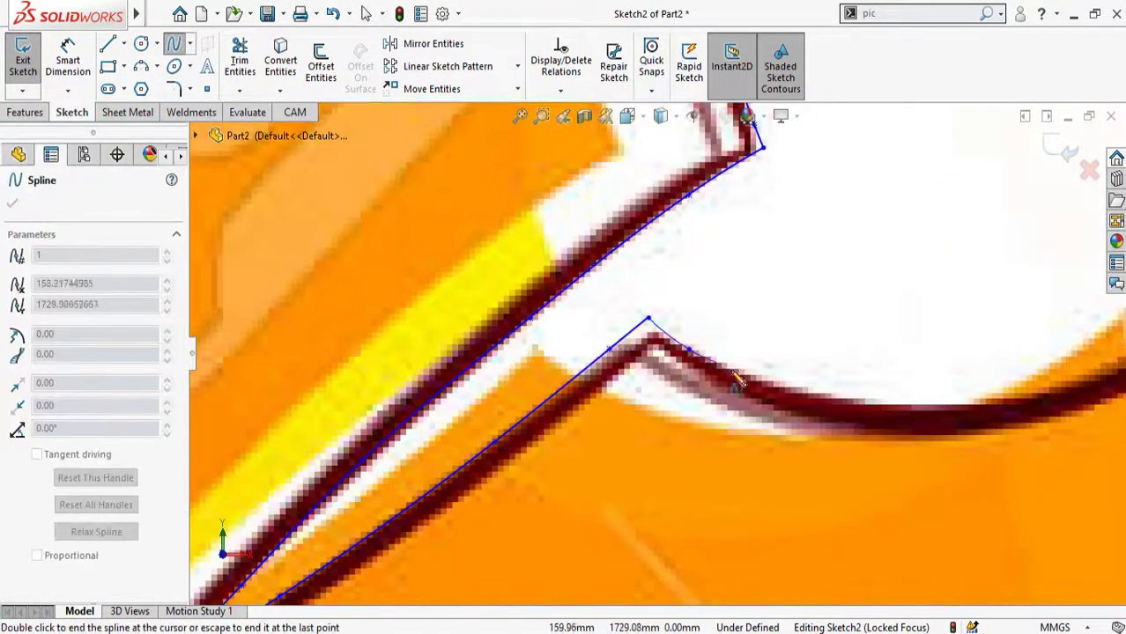
click(959, 404)
scroll(991, 399, up, 2)
scroll(1004, 383, down, 2)
click(926, 344)
scroll(1009, 335, down, 3)
click(965, 278)
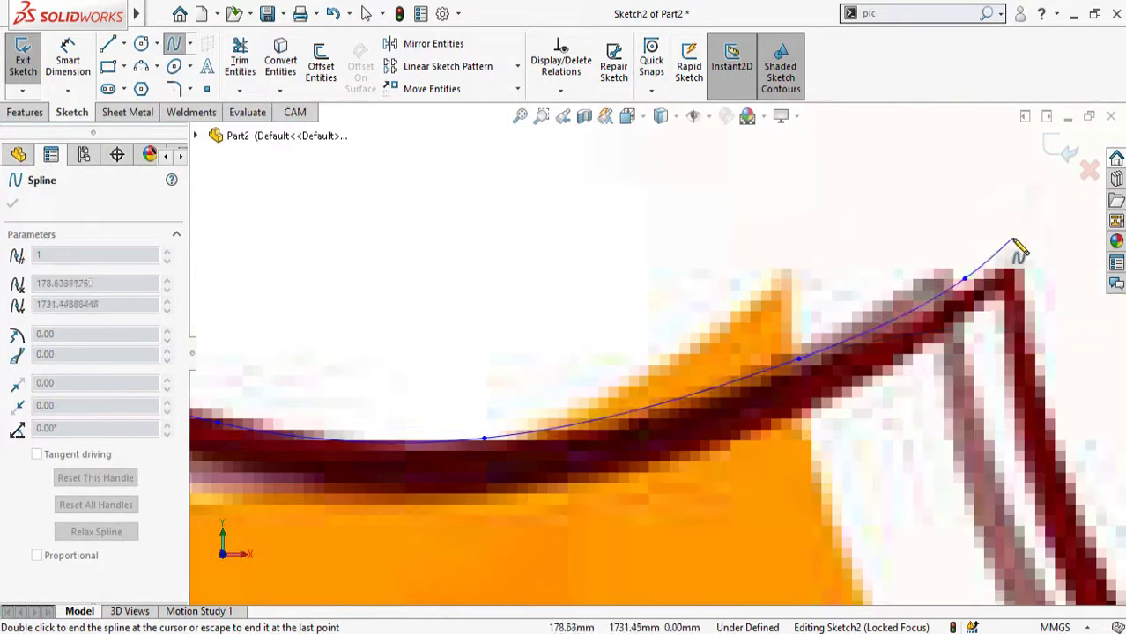
double_click(1016, 236)
Step: Trace the right lobe's outer scallop with a spline from the upper pointed corner down to the leaf's rightmost tip
click(1016, 236)
scroll(986, 290, up, 3)
scroll(828, 401, down, 3)
click(705, 283)
click(781, 502)
scroll(781, 502, up, 3)
scroll(759, 480, down, 3)
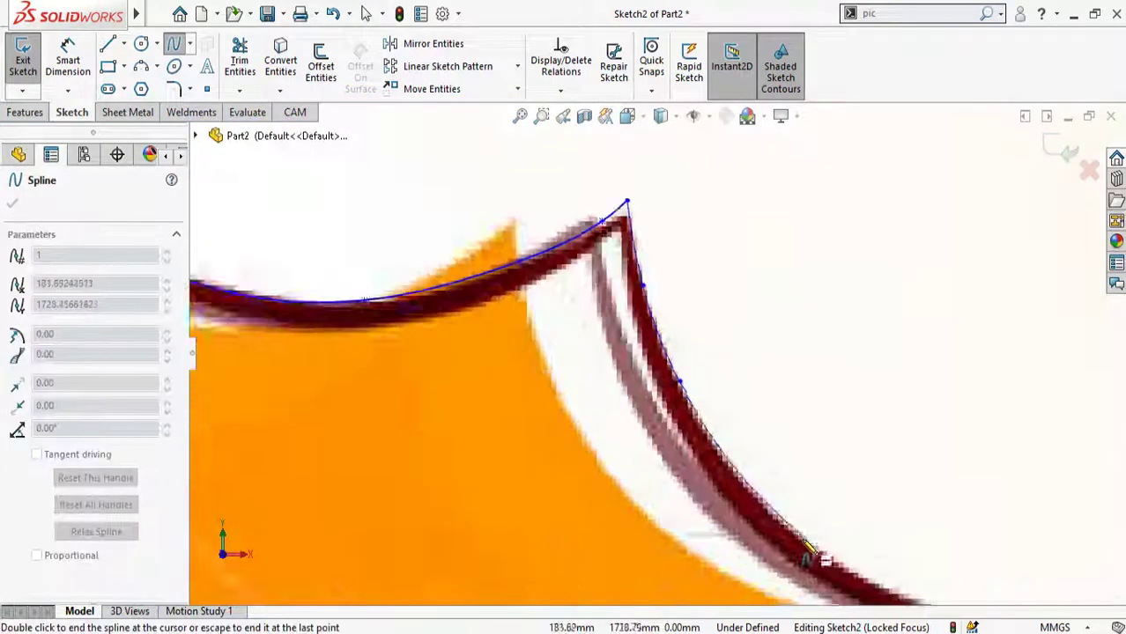
click(695, 419)
click(848, 552)
scroll(851, 554, up, 3)
scroll(916, 533, down, 3)
click(843, 495)
click(987, 519)
scroll(985, 515, up, 3)
scroll(960, 460, down, 5)
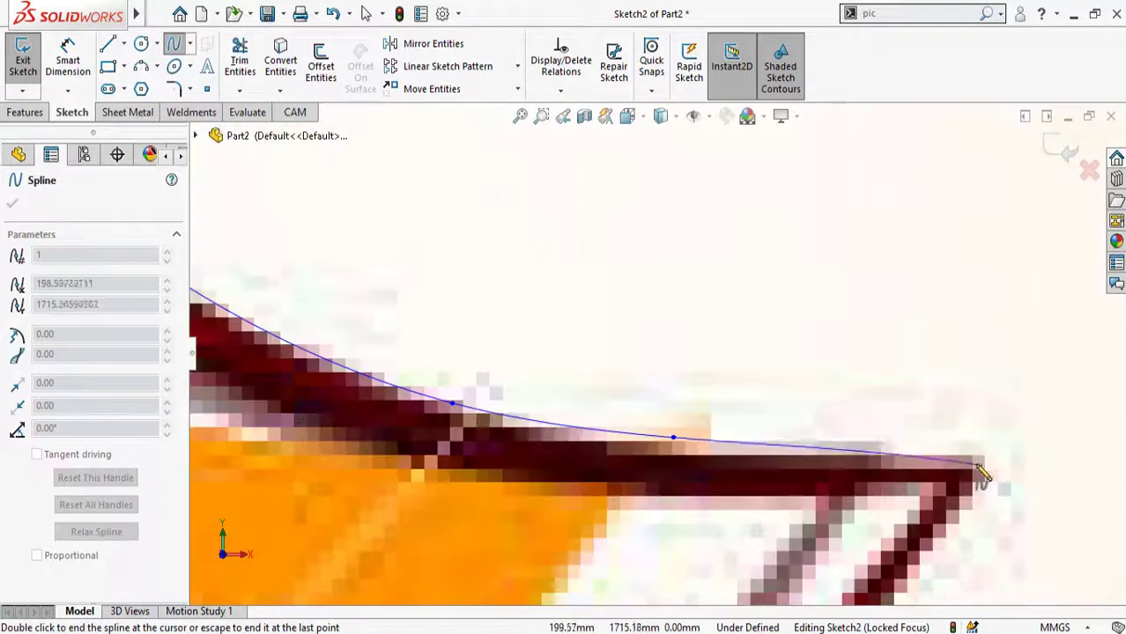
click(864, 441)
click(1018, 438)
key(Escape)
Step: Trace the right lobe's underside with a spline from the rightmost tip down to the first scallop corner
click(174, 44)
click(1019, 438)
scroll(1013, 453, up, 4)
scroll(987, 520, down, 3)
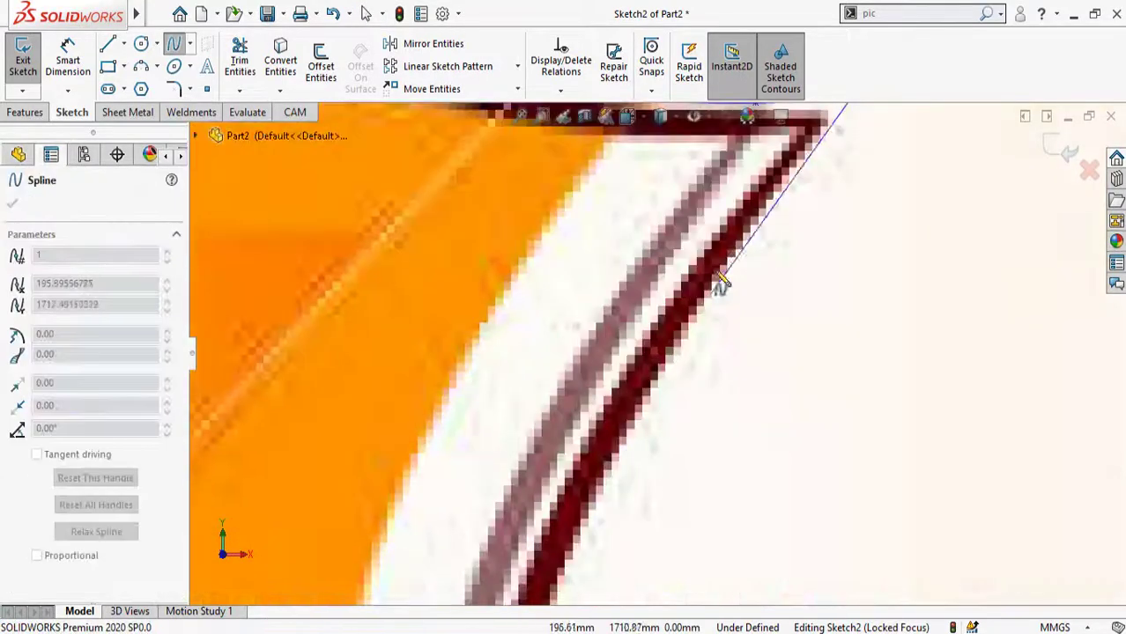
click(756, 216)
click(627, 418)
scroll(617, 445, up, 1)
click(564, 580)
scroll(568, 577, up, 3)
scroll(581, 570, down, 4)
click(588, 547)
scroll(592, 551, up, 3)
scroll(624, 554, down, 3)
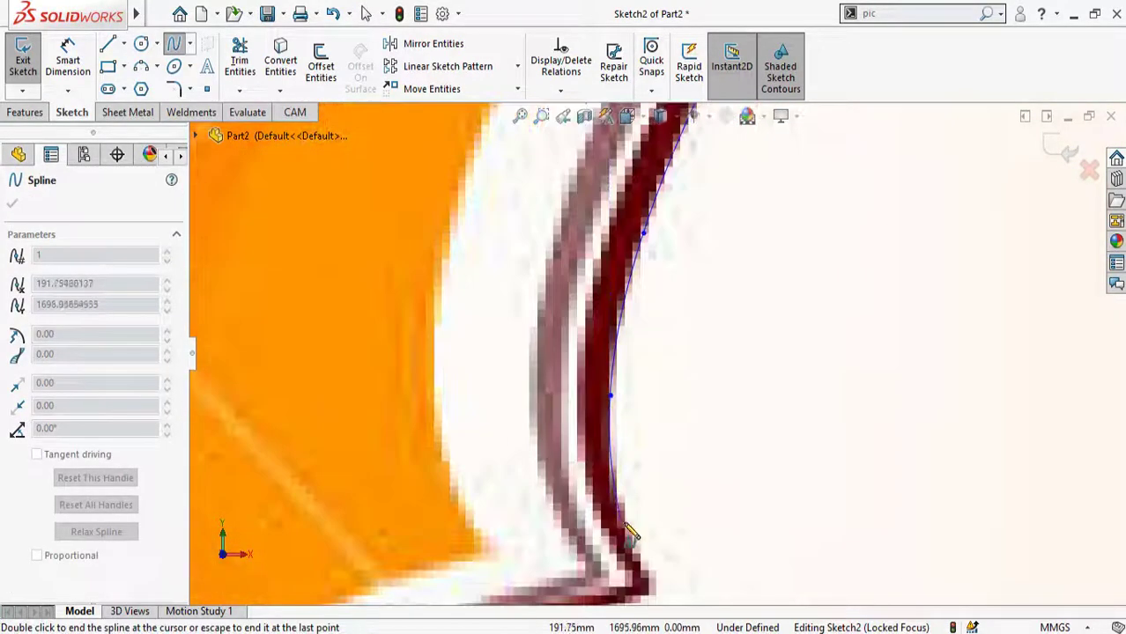
click(663, 585)
key(Escape)
Step: Trace the right lobe's lower scallop with a spline from the first underside corner to the next corner below
scroll(634, 493, up, 5)
scroll(625, 460, down, 1)
key(Return)
click(659, 339)
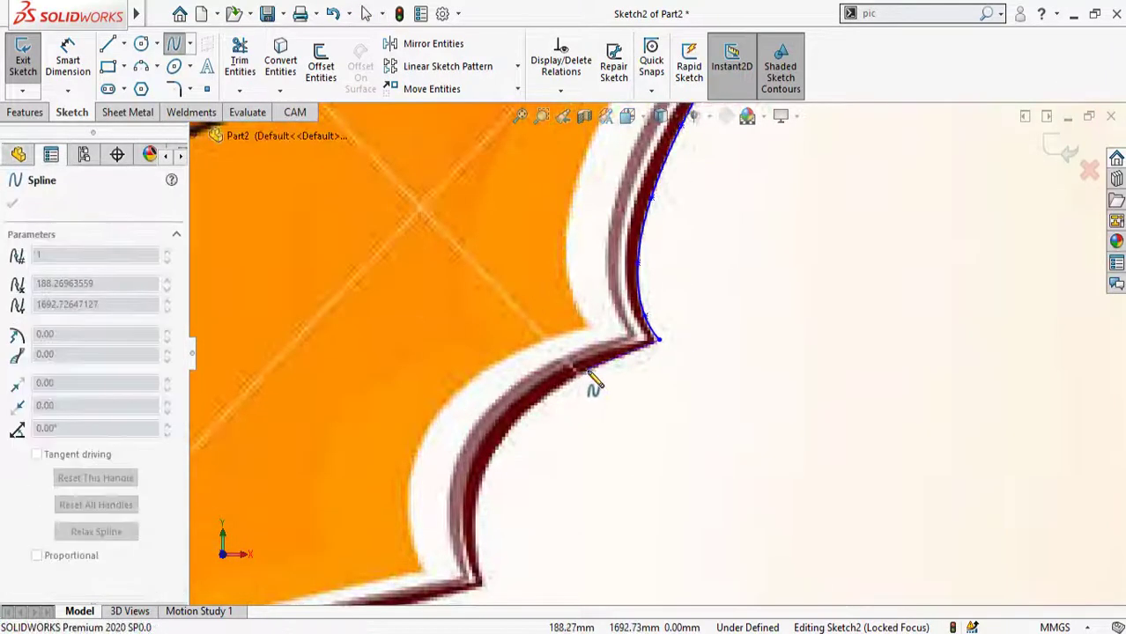
click(589, 371)
click(504, 434)
double_click(495, 599)
scroll(529, 564, up, 4)
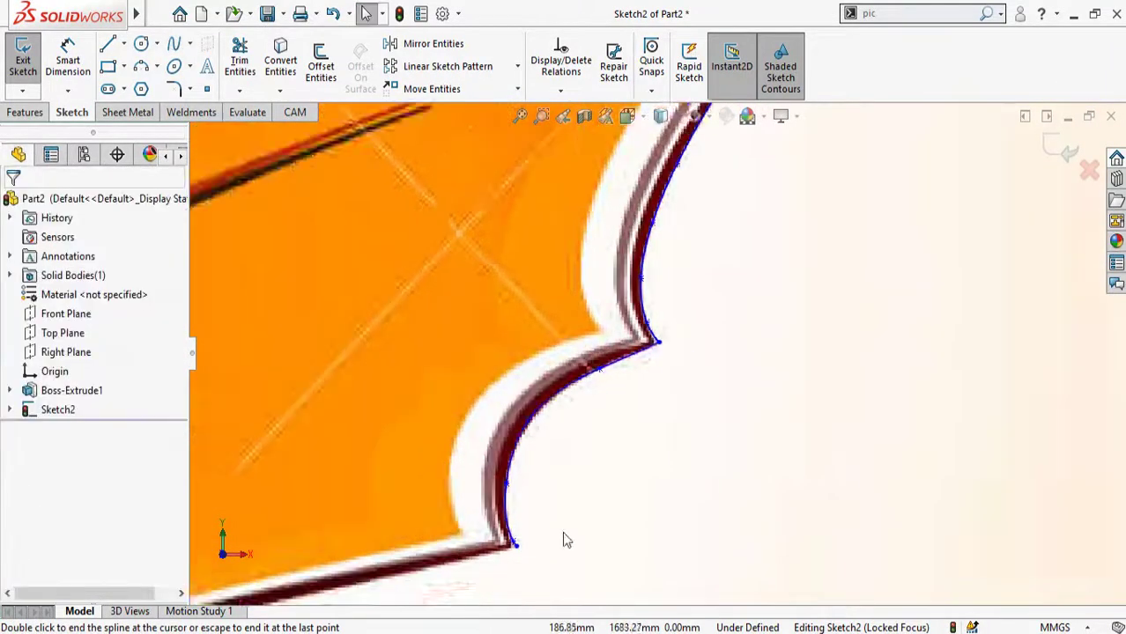
Step: Trace the nearly straight edge with a spline from the right lobe's lowest corner inward to the lower-right notch
scroll(696, 361, down, 3)
click(696, 355)
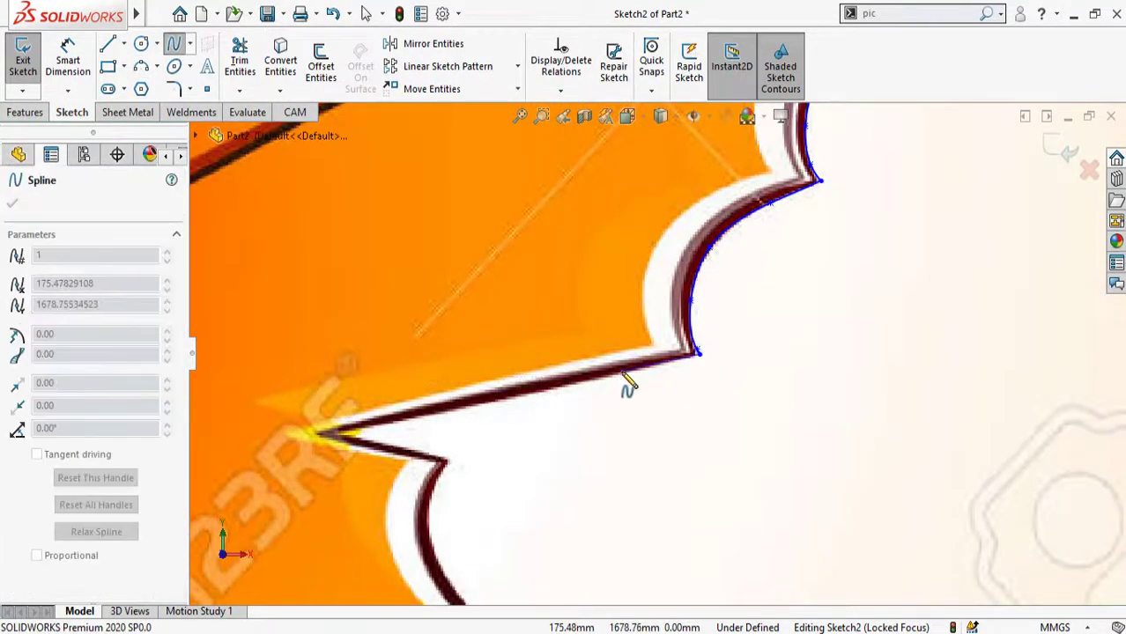
scroll(724, 385, down, 3)
double_click(504, 416)
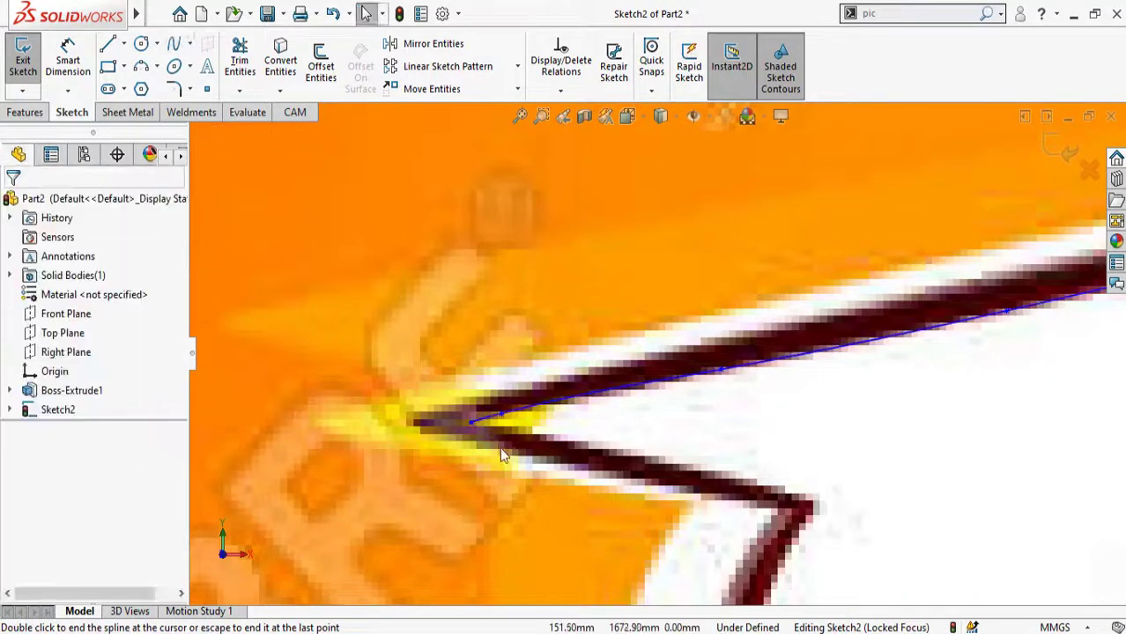
Step: Trace the lower-right lobe's short upper edge with a spline from the notch out to the lobe's first corner
click(472, 422)
click(614, 450)
click(731, 470)
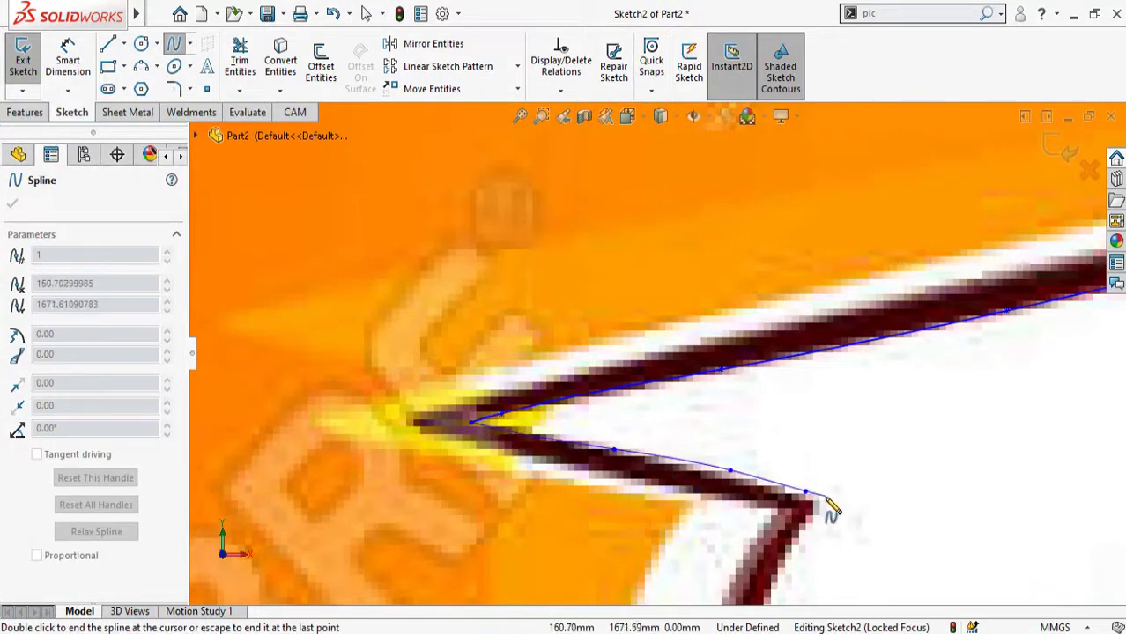
double_click(836, 504)
Step: Trace the lower-right lobe's first concave scallop with a spline from the upper corner down to the next corner
click(836, 504)
scroll(835, 505, up, 3)
click(659, 244)
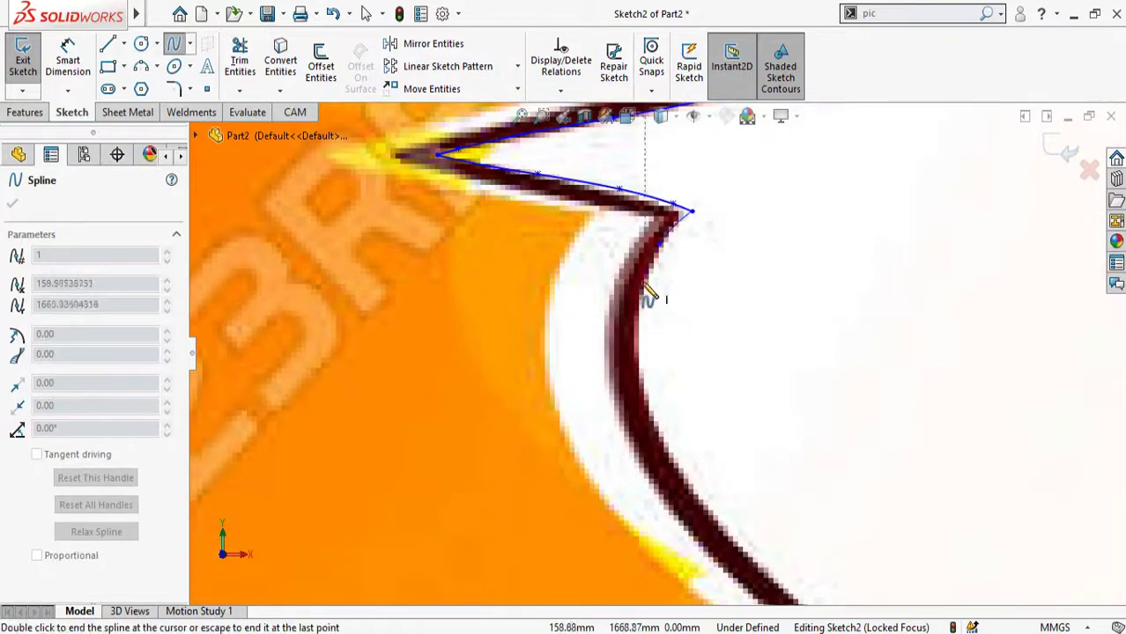
click(717, 520)
scroll(718, 518, up, 4)
scroll(728, 476, down, 5)
click(699, 421)
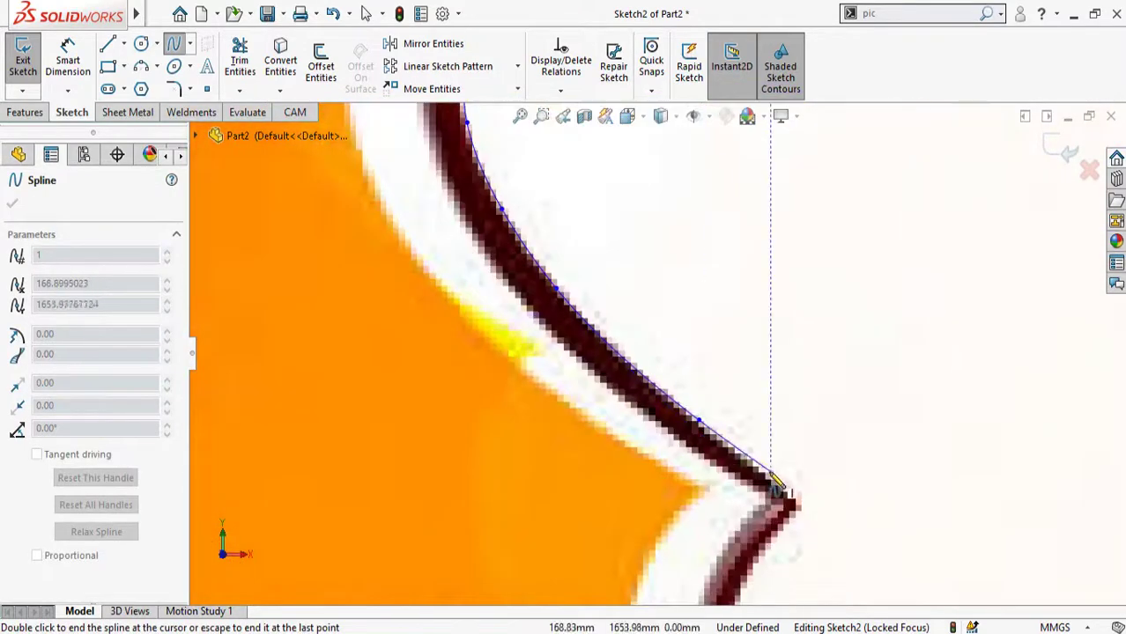
click(770, 472)
double_click(817, 504)
Step: Trace the lower-right lobe's second outer scallop with a spline down to the lobe's pointed tip
click(818, 506)
ctrl+middle_drag(818, 506, 729, 363)
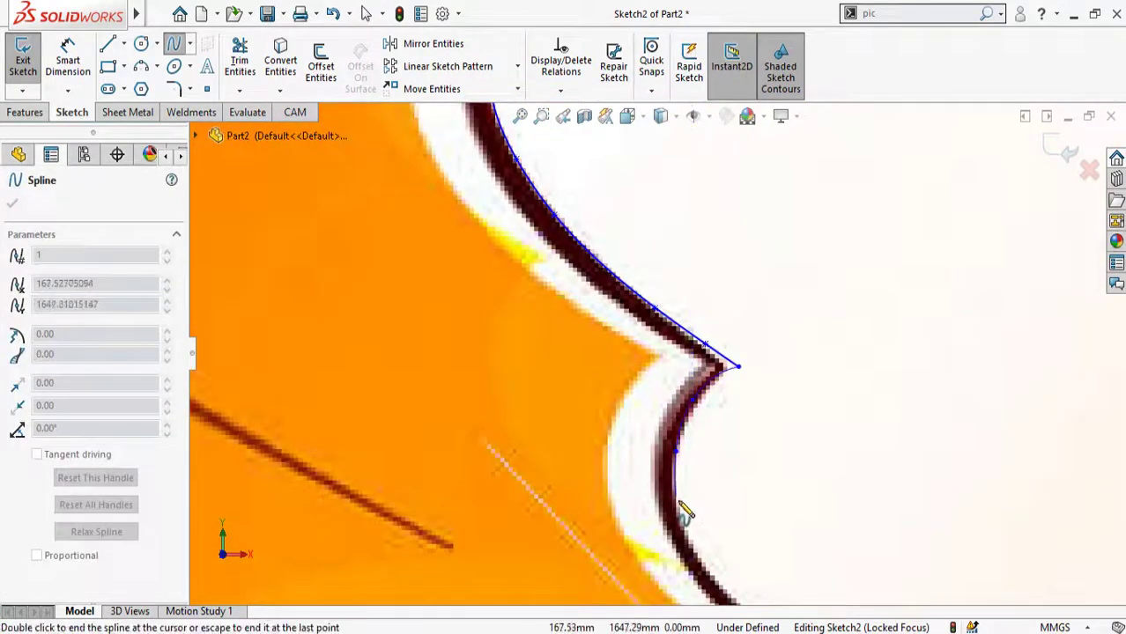
scroll(731, 582, up, 3)
scroll(705, 494, down, 4)
click(725, 480)
click(785, 522)
click(833, 555)
double_click(853, 566)
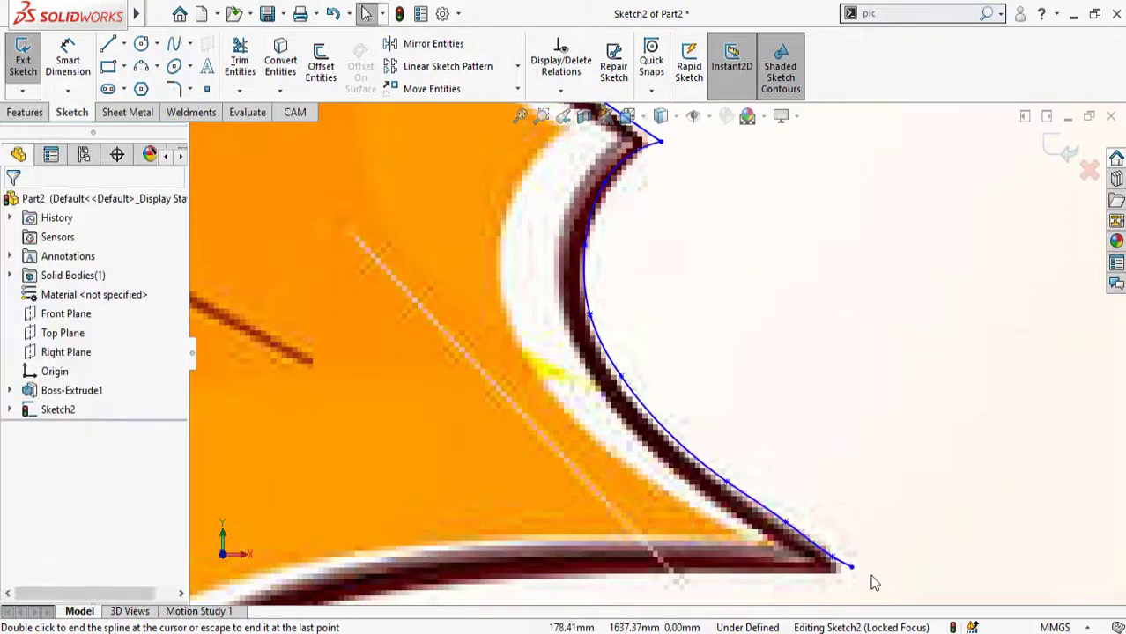
Step: Trace the lower-right lobe's underside with a spline from the pointed tip inward to the first bottom corner
click(852, 566)
ctrl+middle_drag(764, 579, 803, 410)
click(820, 404)
click(518, 409)
click(375, 431)
scroll(375, 434, up, 4)
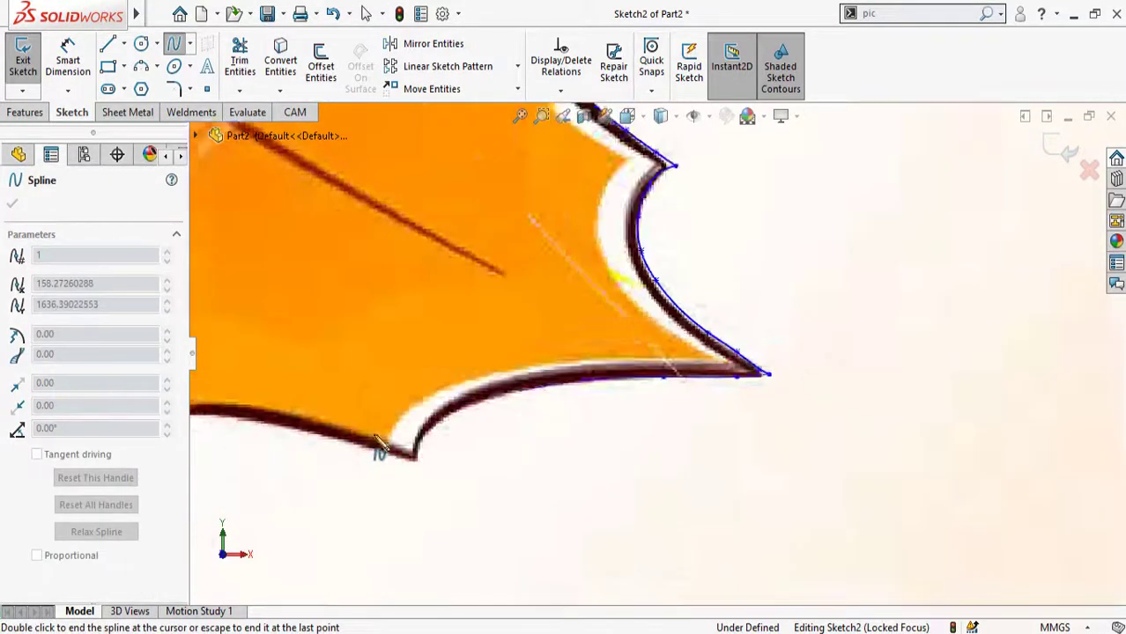
scroll(410, 423, down, 4)
double_click(429, 495)
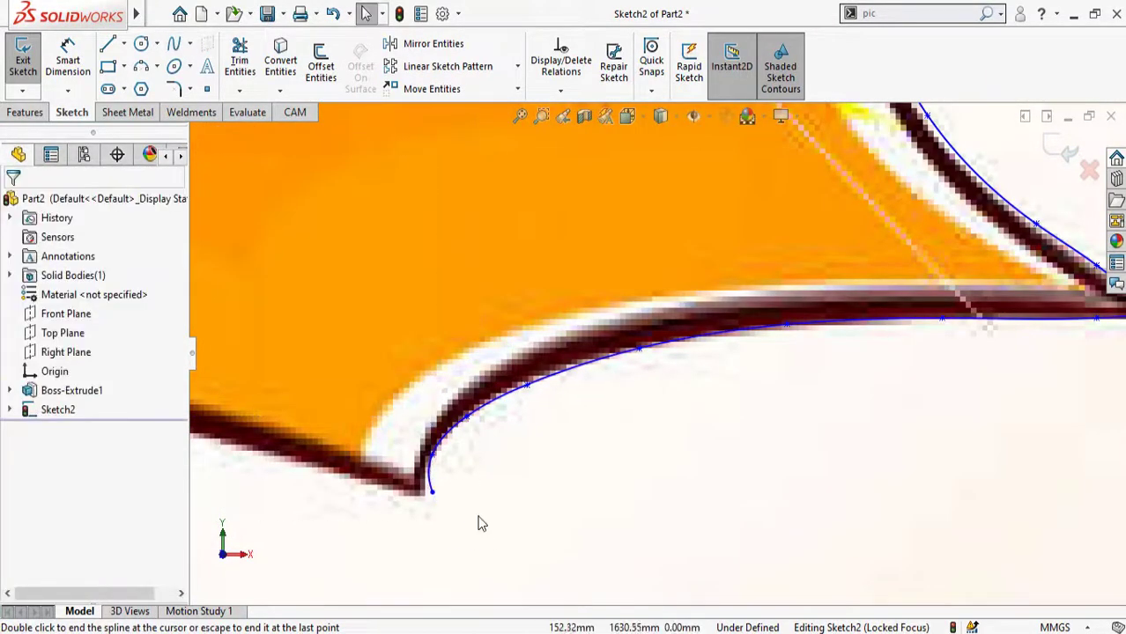
Step: Trace the lower-right lobe's next bottom scallop with a spline from the first bottom corner to the second one
click(429, 491)
click(275, 454)
scroll(278, 454, up, 4)
scroll(538, 371, down, 4)
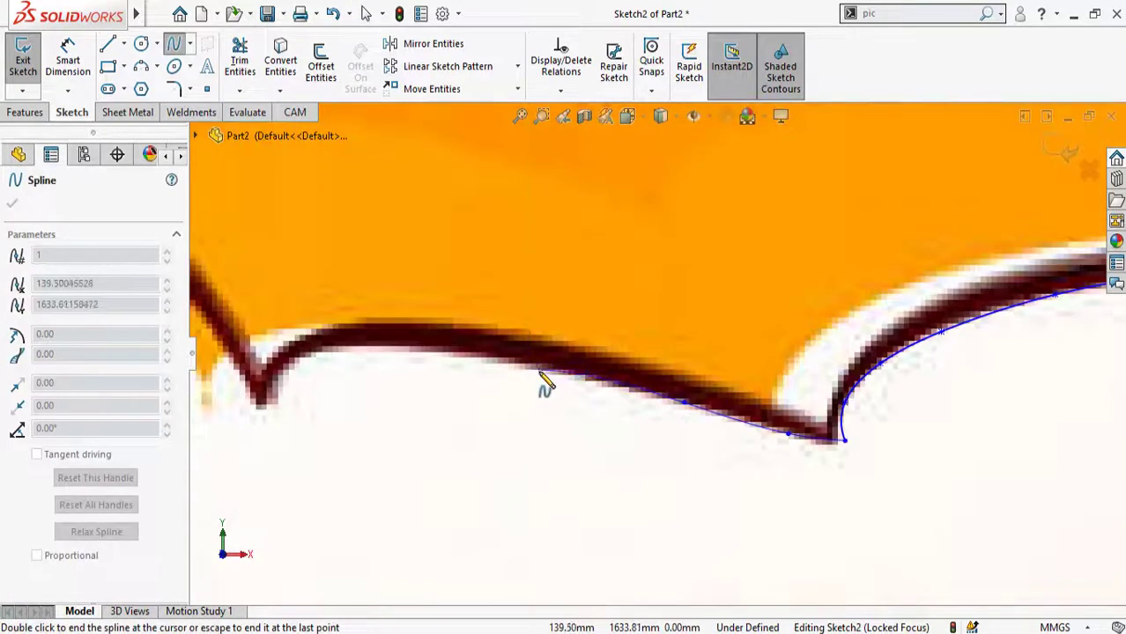
click(274, 394)
click(275, 402)
key(Escape)
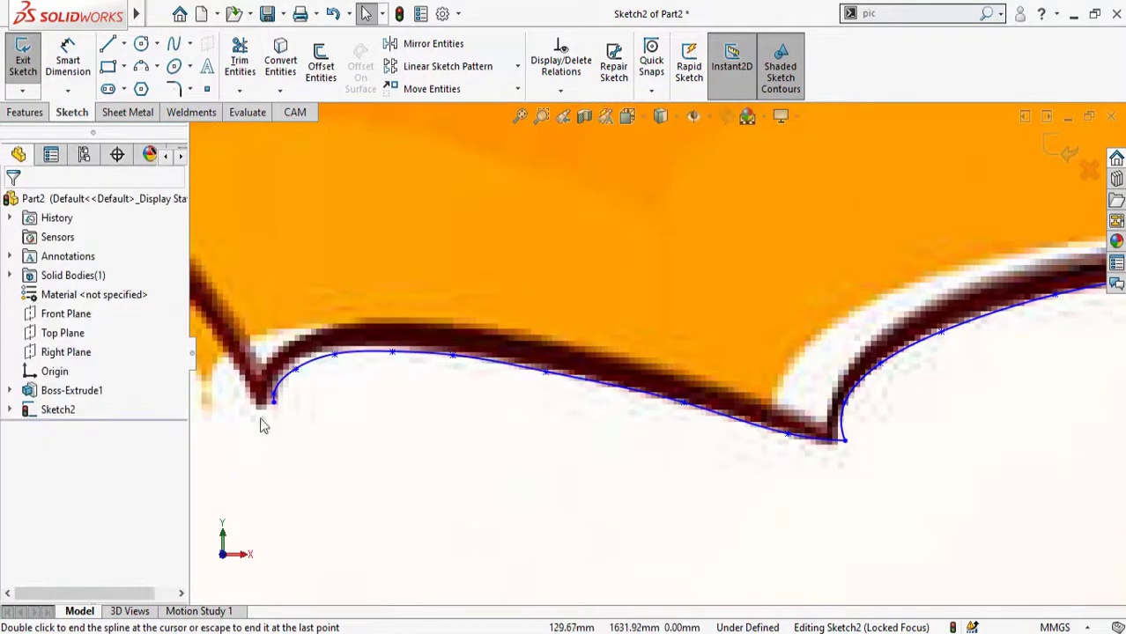
key(Return)
Step: Trace around the lower-right lobe's last bottom corner with a spline and up its slanted edge to the narrow notch
scroll(241, 402, up, 4)
scroll(568, 383, down, 5)
click(583, 385)
click(574, 393)
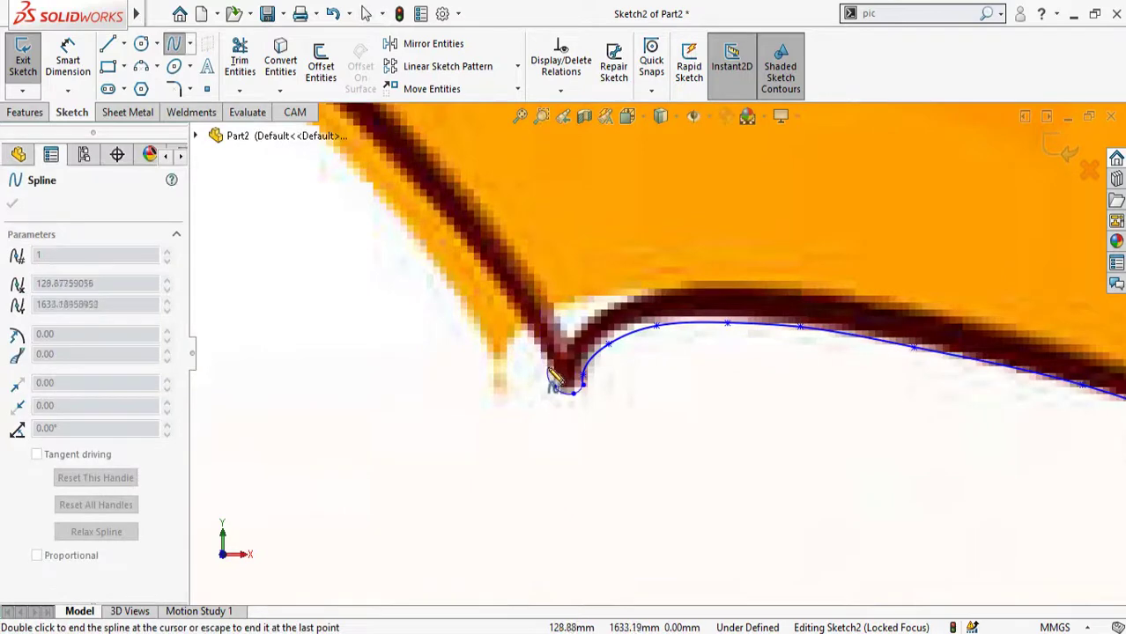
scroll(494, 294, up, 3)
scroll(533, 282, down, 3)
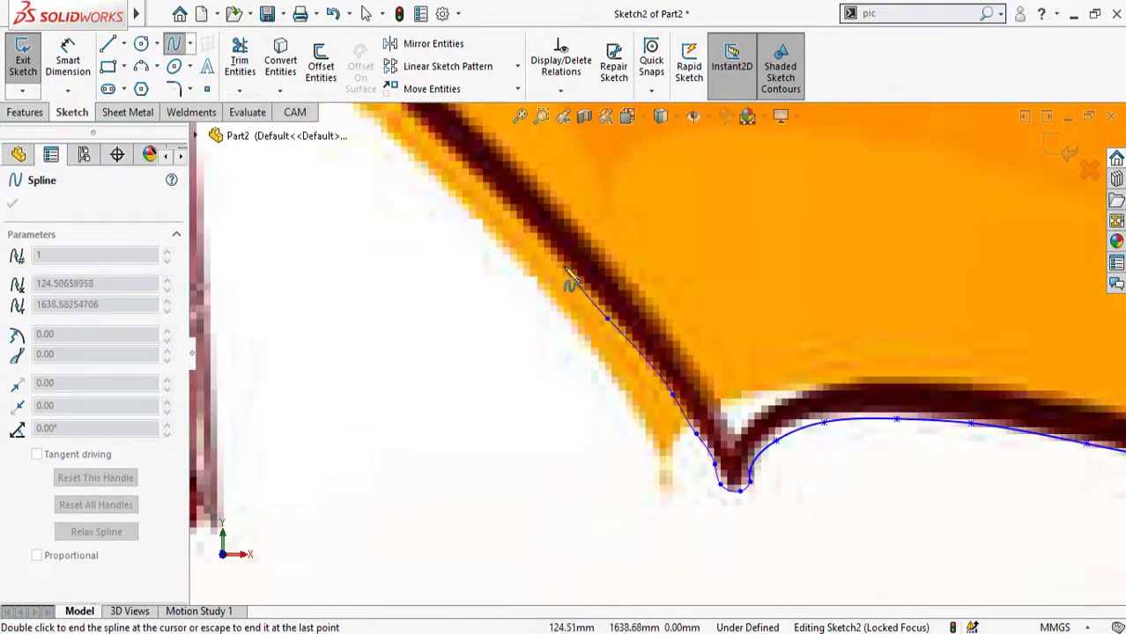
click(565, 267)
click(474, 177)
scroll(475, 177, up, 4)
scroll(667, 388, down, 4)
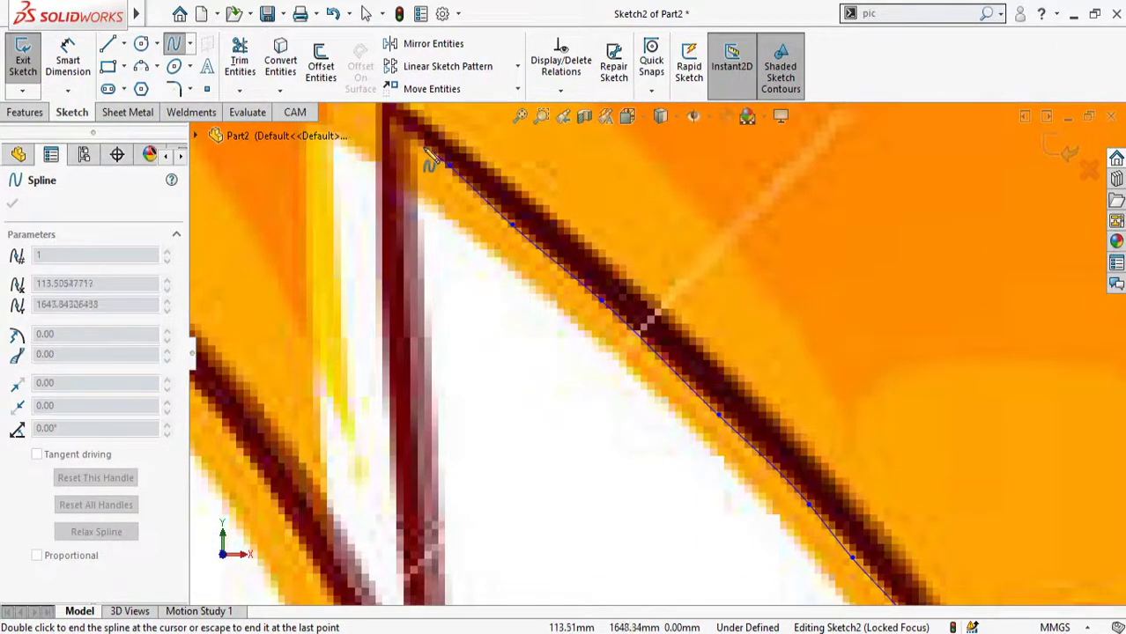
double_click(429, 162)
Step: Complete the outline around the small bottom point up to the leaf base, and start a spline down the stem's right edge
scroll(740, 352, up, 3)
click(667, 319)
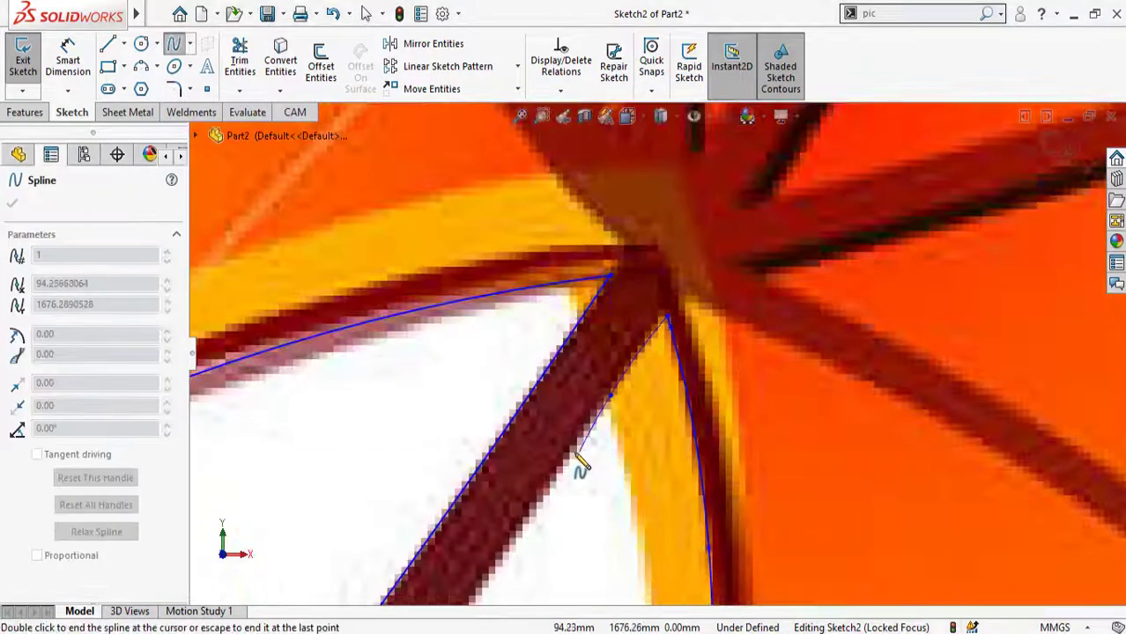
scroll(599, 467, up, 2)
scroll(586, 419, down, 3)
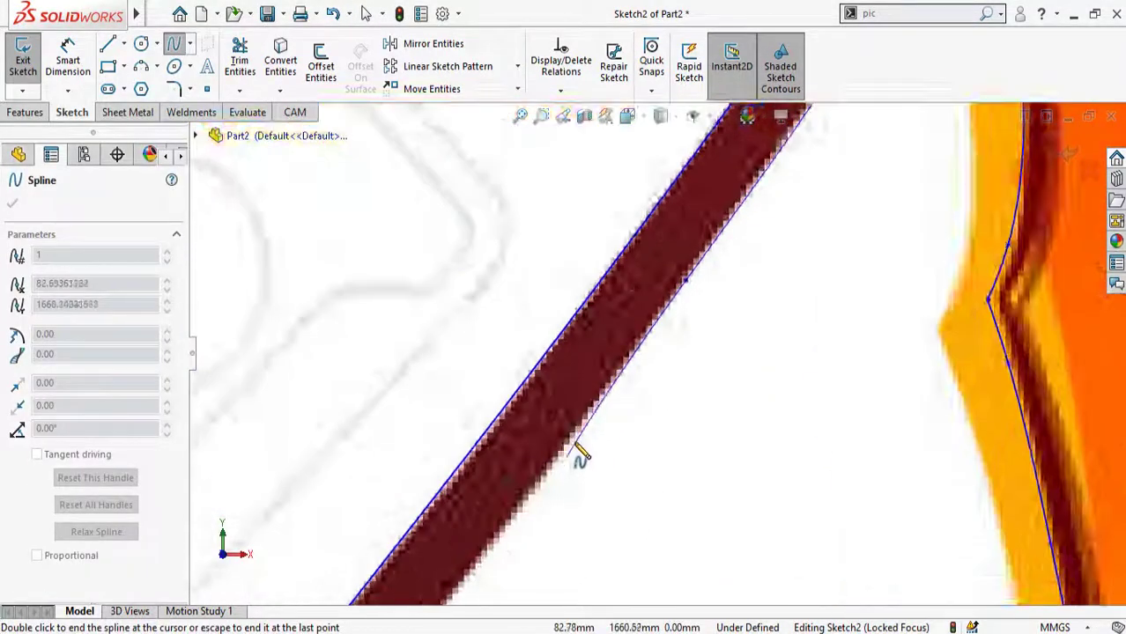
scroll(581, 456, up, 2)
scroll(571, 485, down, 3)
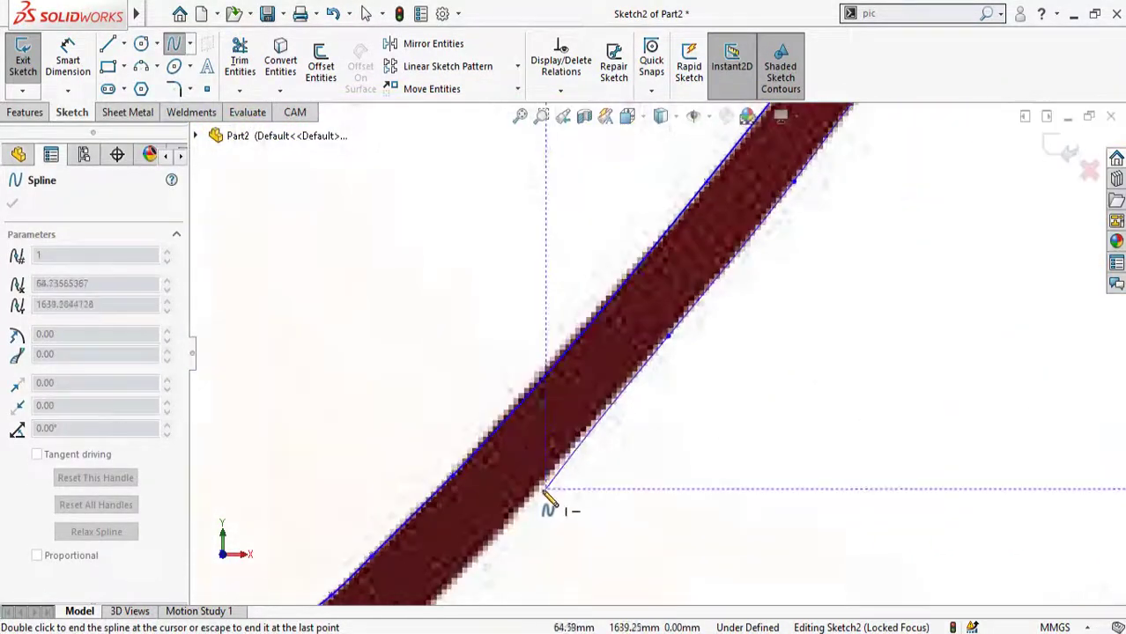
click(546, 488)
Step: Continue the stem's right-edge spline around the widened lower end and close the outline at the stem's tip
scroll(546, 489, up, 4)
scroll(564, 450, down, 2)
click(585, 416)
click(556, 442)
scroll(520, 478, down, 2)
click(529, 469)
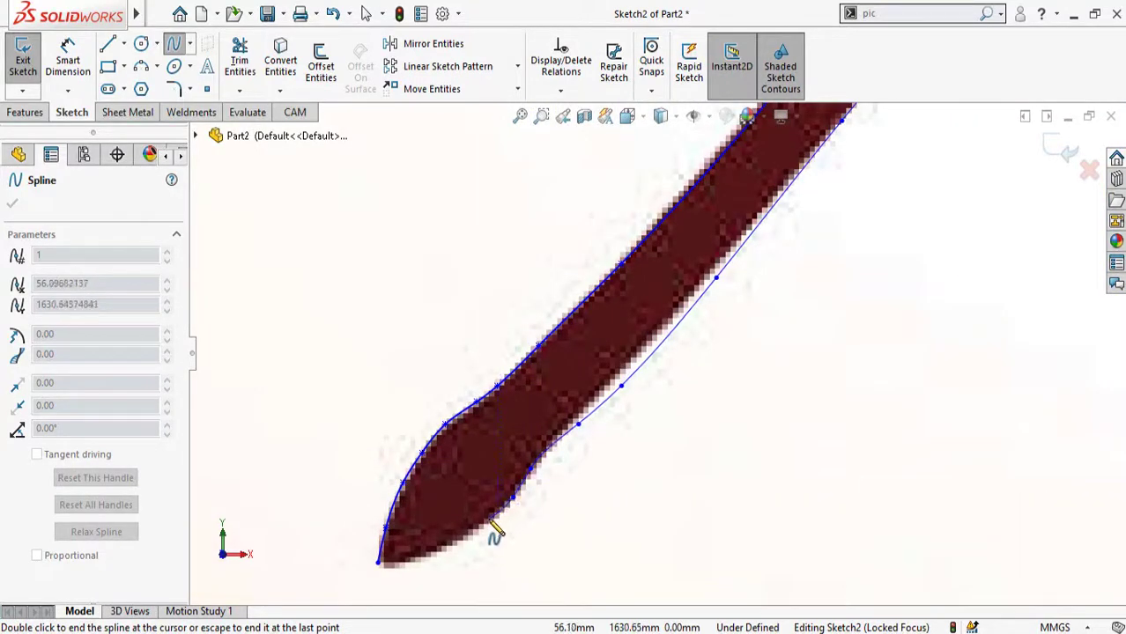
scroll(492, 531, up, 2)
scroll(495, 532, down, 3)
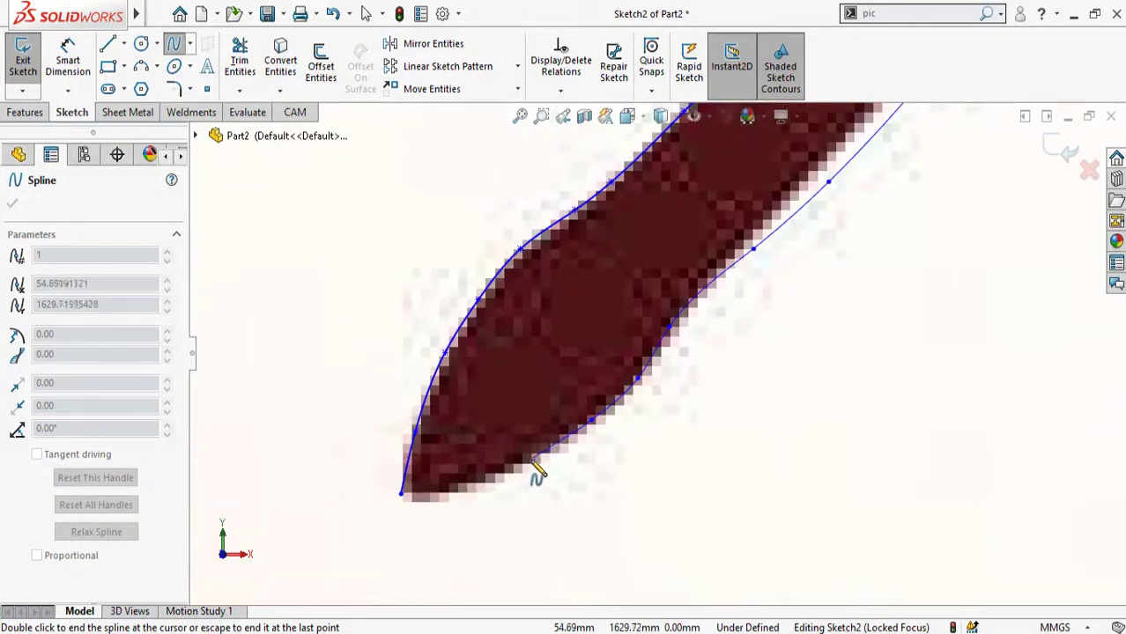
click(532, 461)
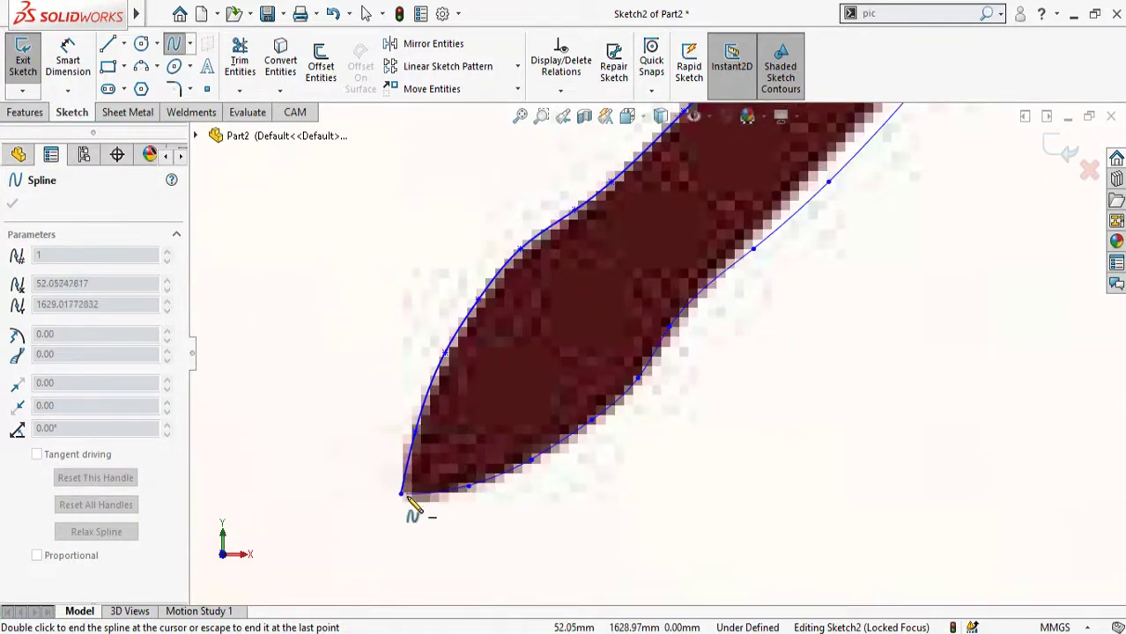
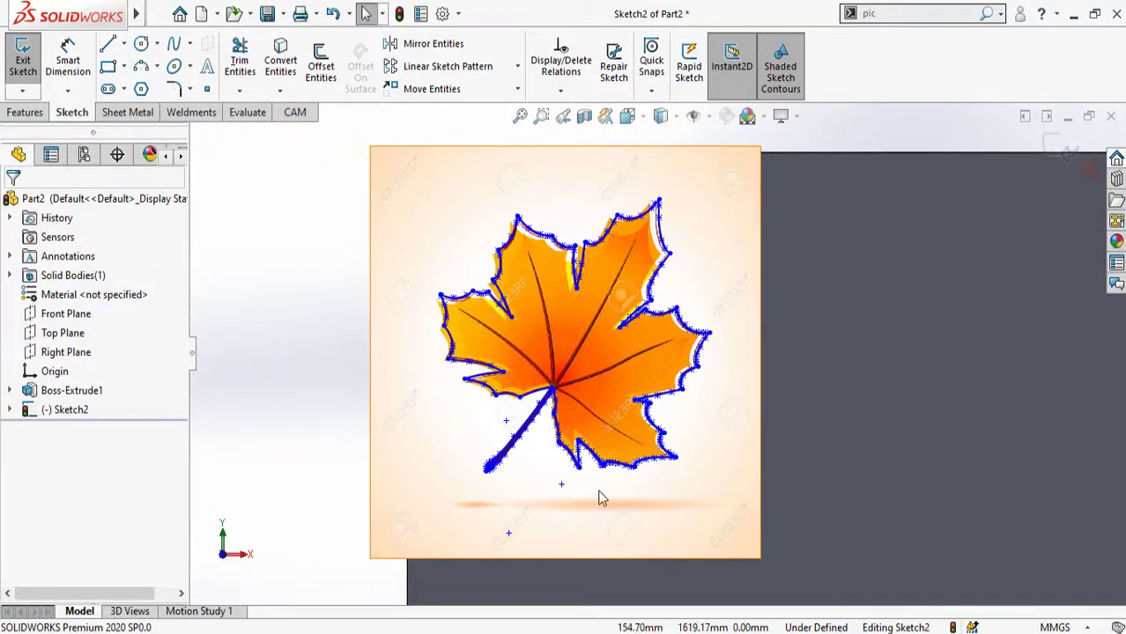
Step: Trace the left lobe vein's lower edge with a spline from the leaf outline near the stem to the vein's tip
scroll(604, 320, down, 4)
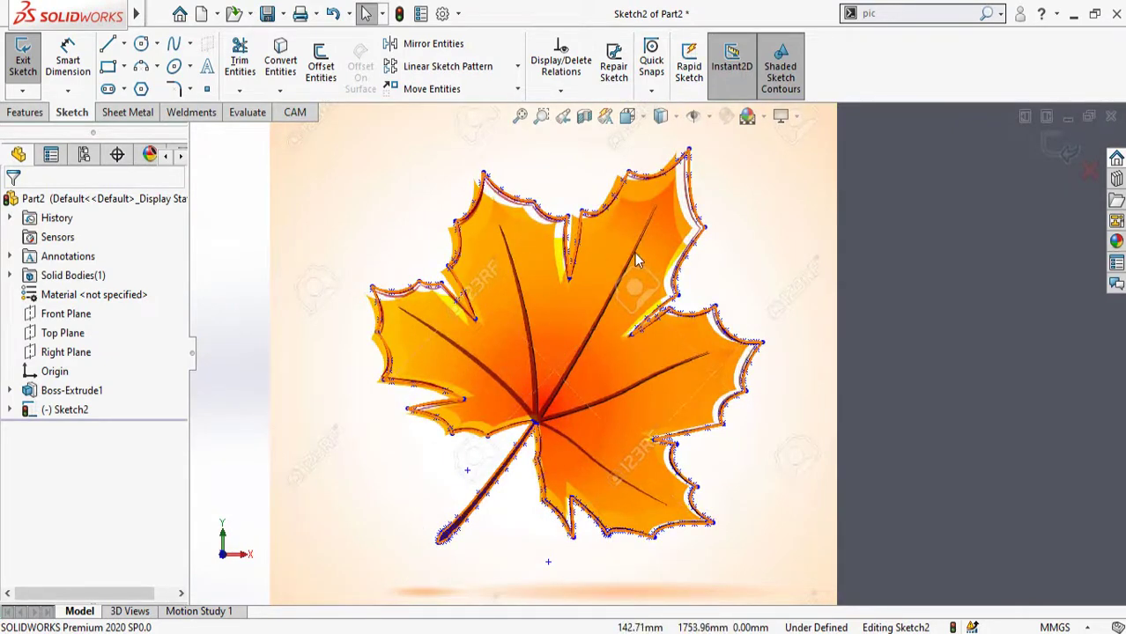
scroll(588, 389, down, 3)
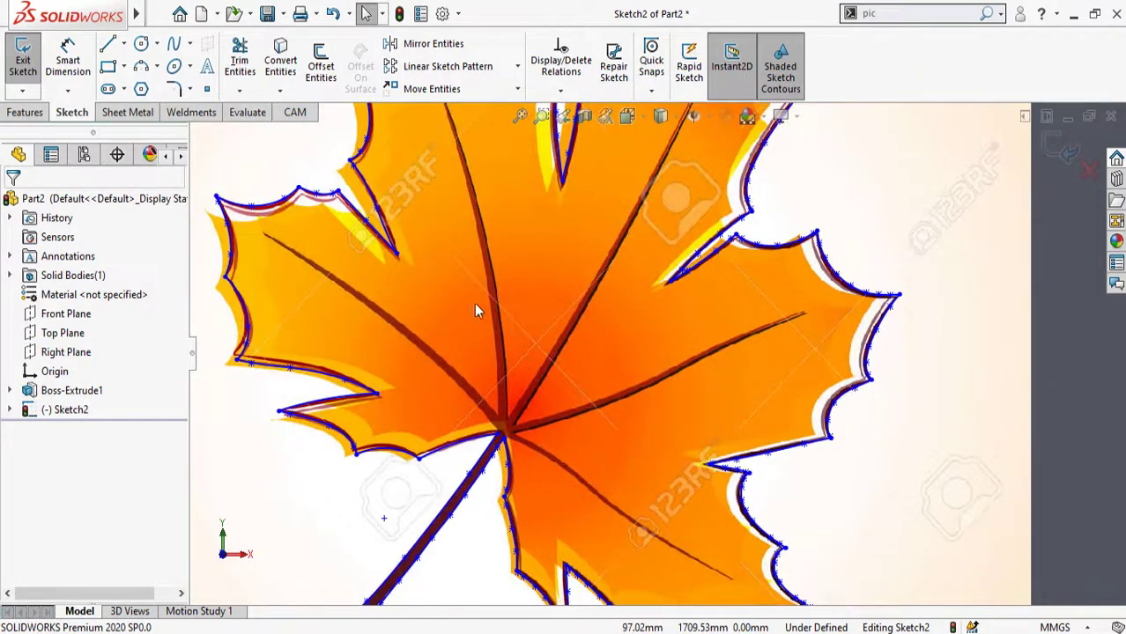
click(175, 45)
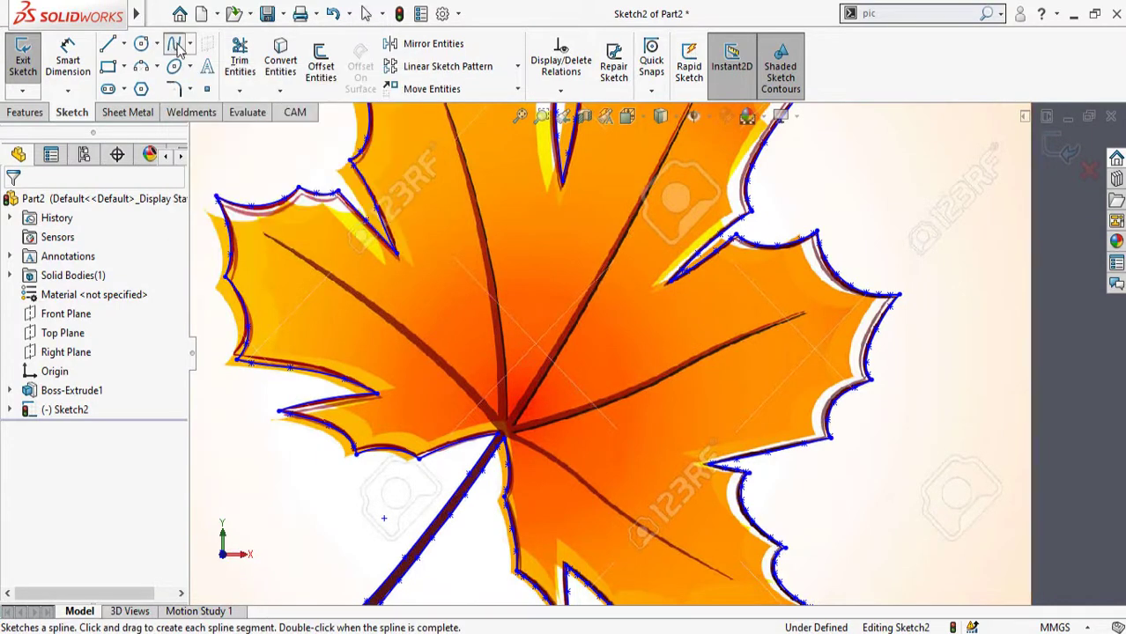
scroll(518, 424, down, 6)
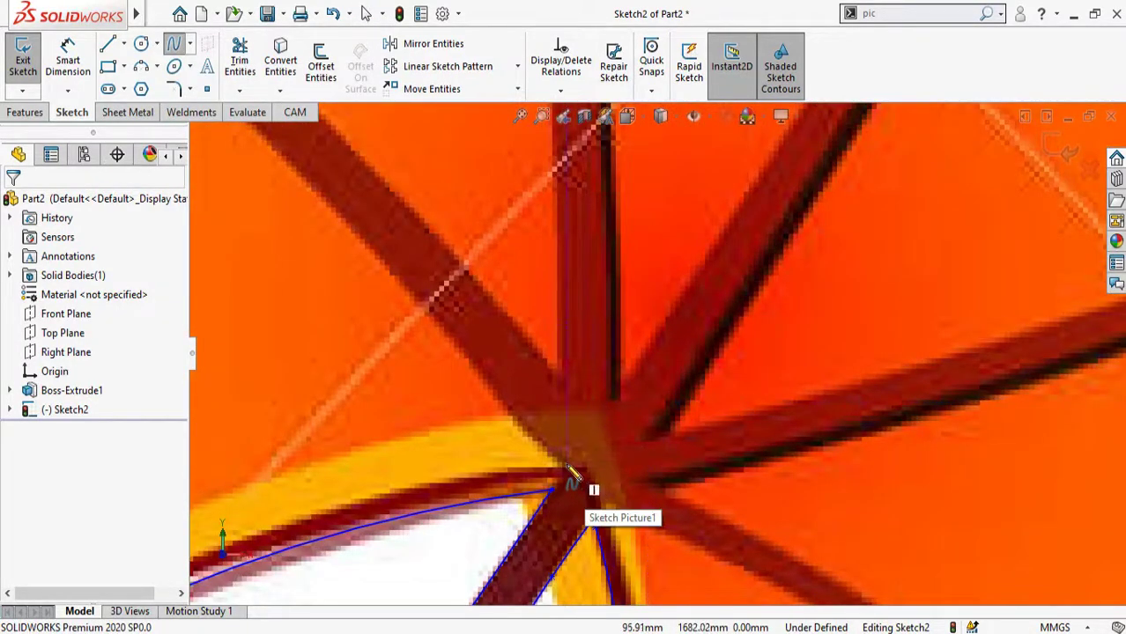
click(454, 504)
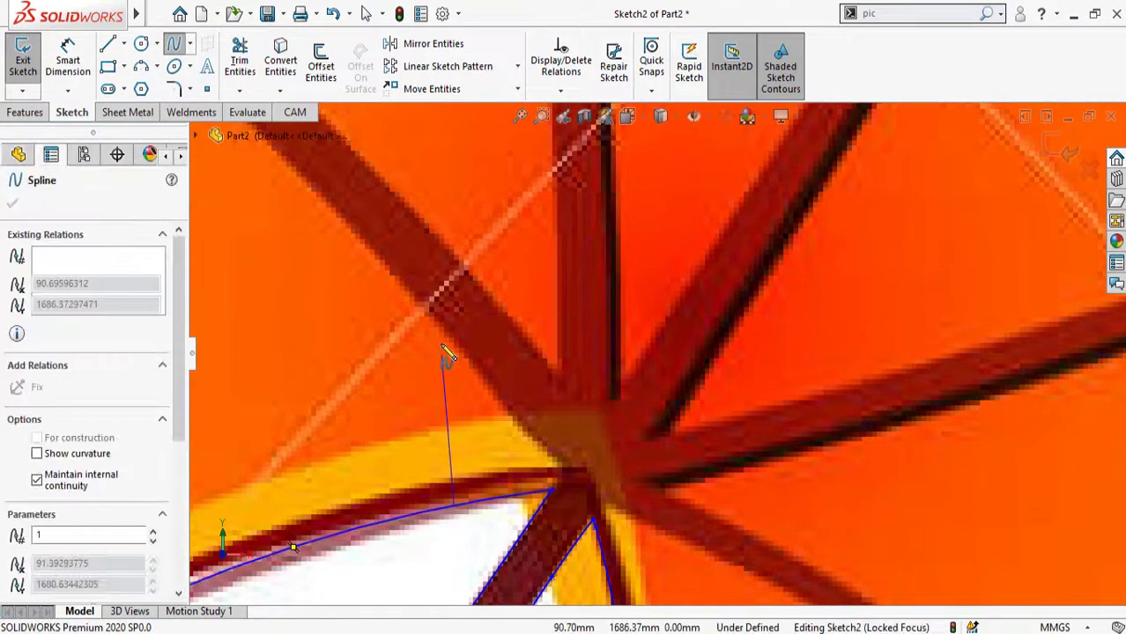
click(436, 320)
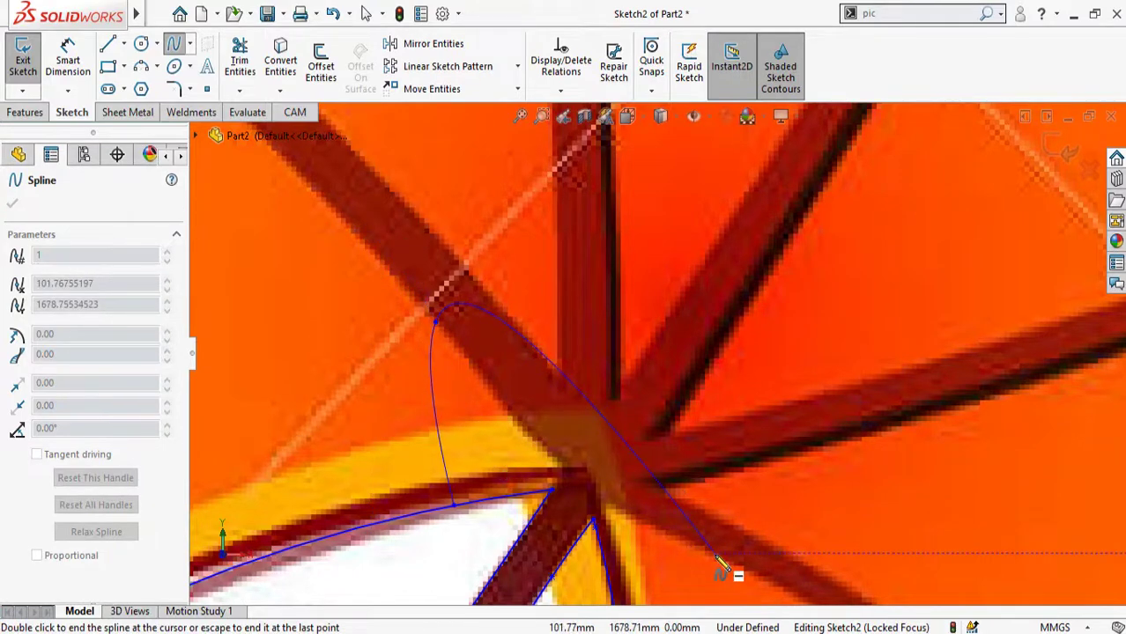
scroll(648, 490, up, 1)
click(395, 251)
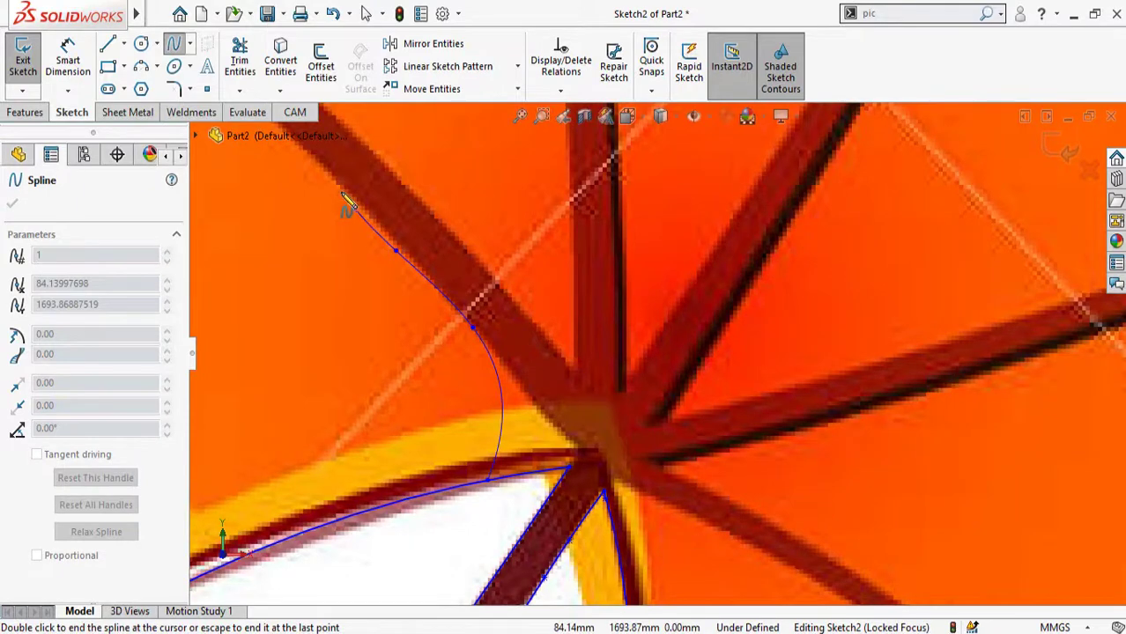
scroll(308, 189, down, 3)
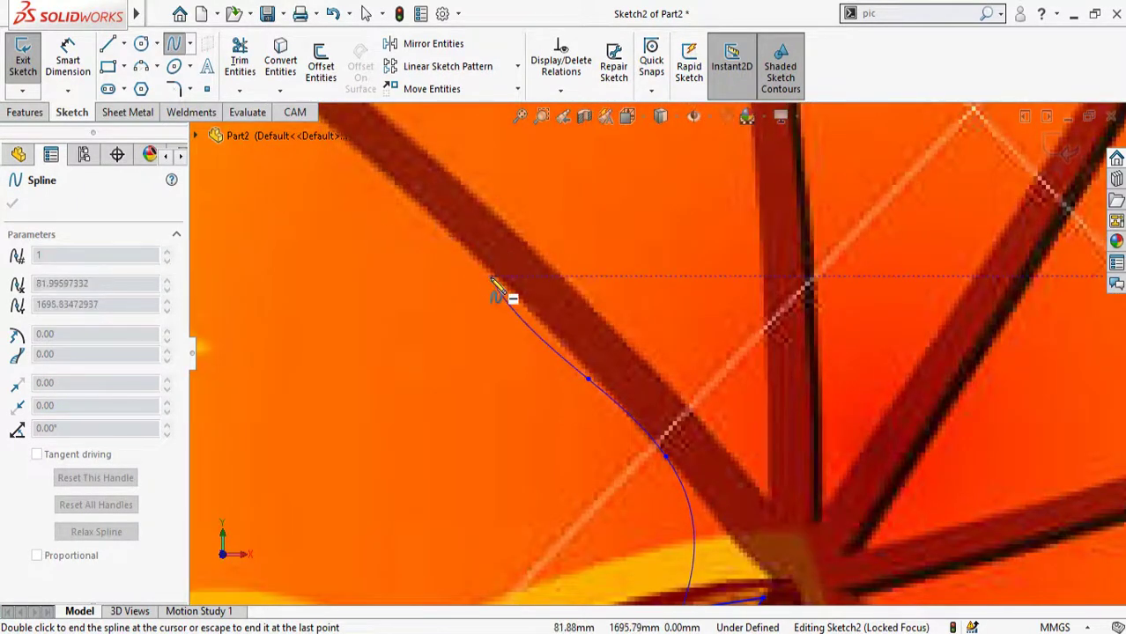
click(498, 280)
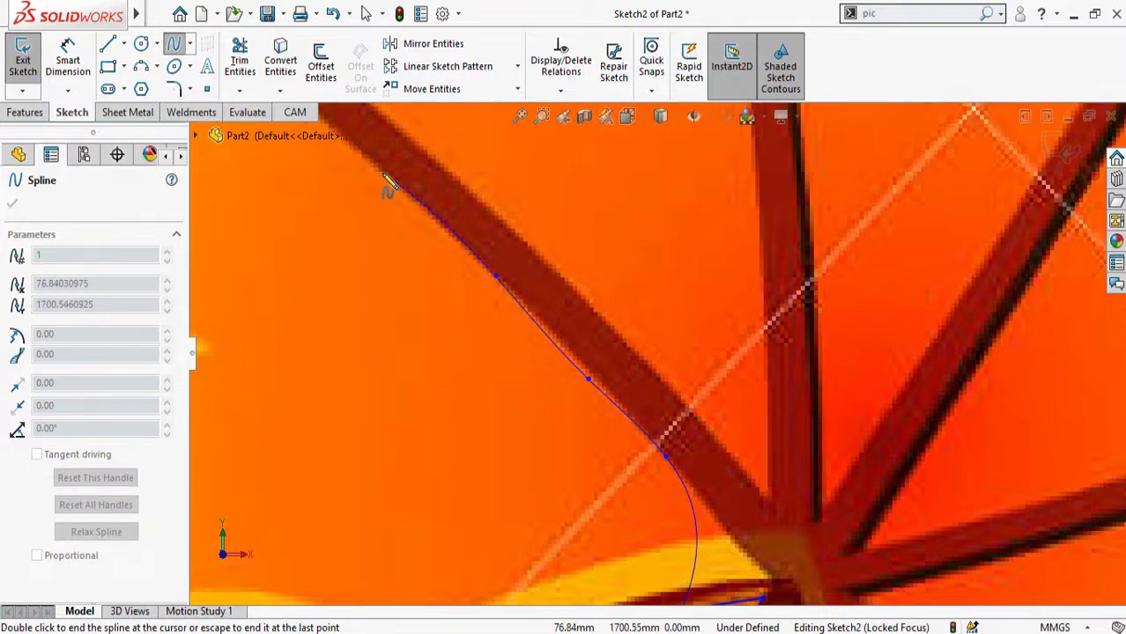
scroll(396, 196, up, 4)
scroll(487, 212, down, 4)
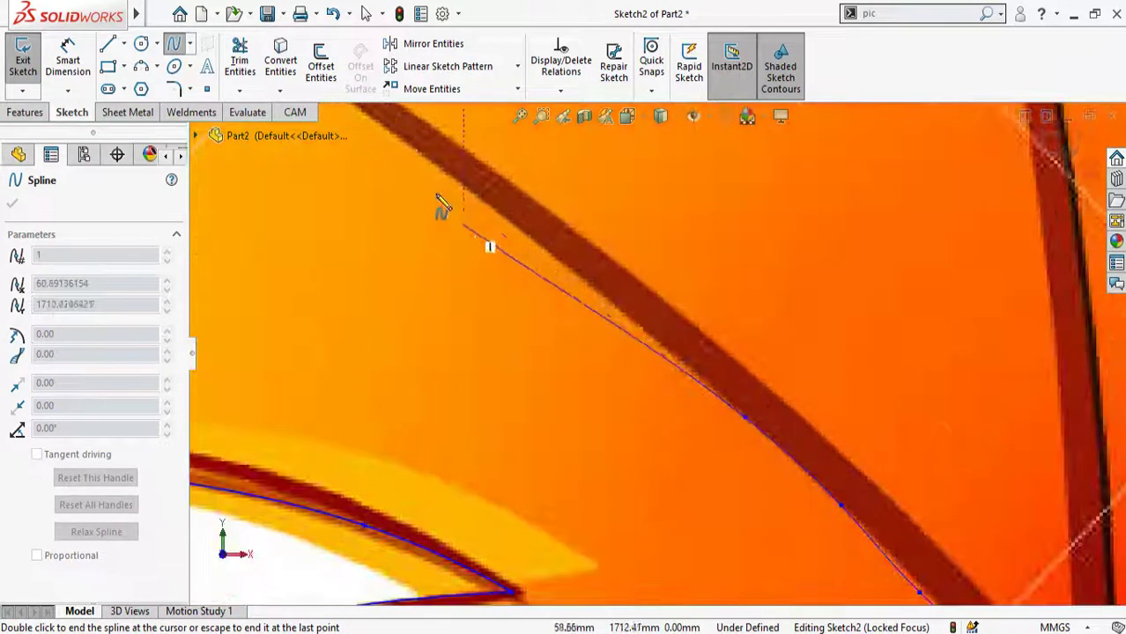
scroll(485, 203, up, 3)
scroll(468, 221, down, 4)
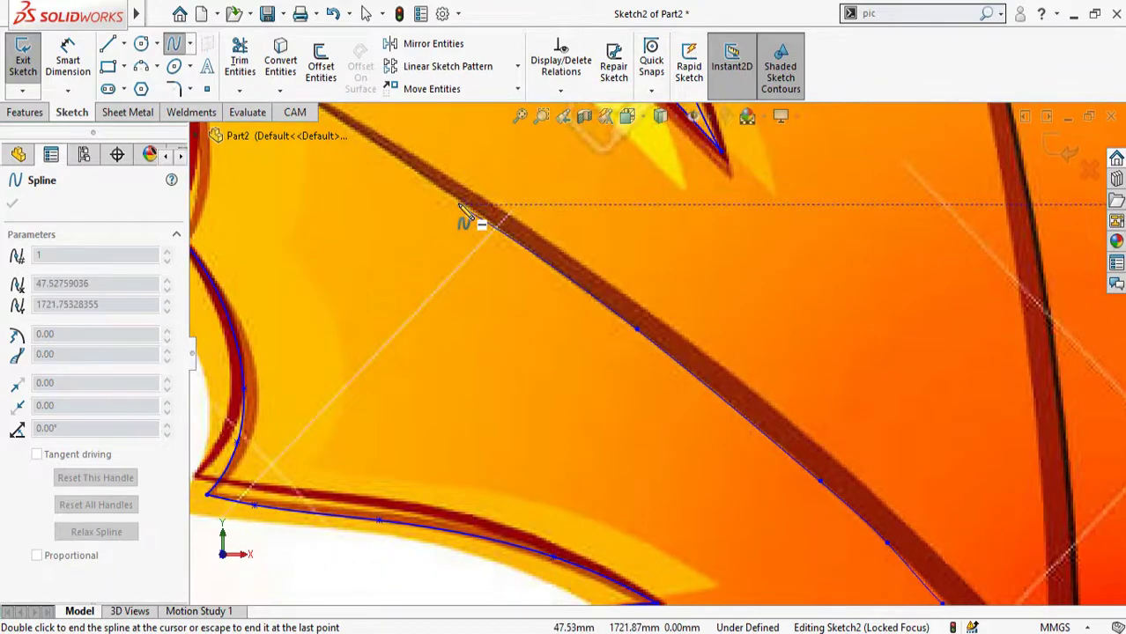
Step: Trace the left lobe vein's upper edge with a spline from the vein's tip back towards the leaf base
scroll(459, 196, up, 3)
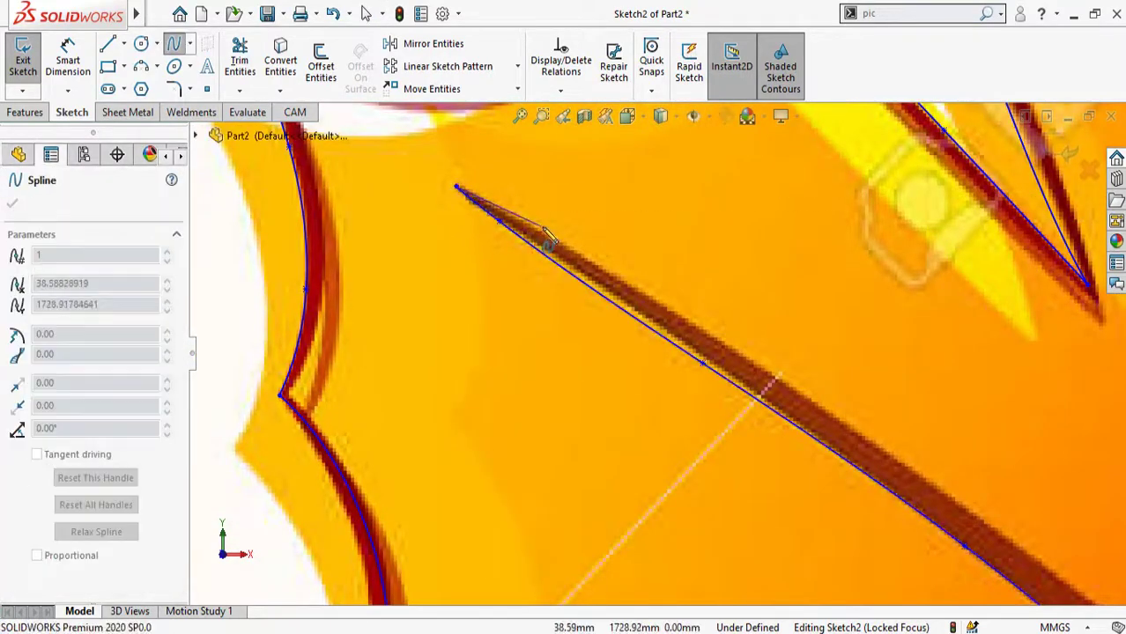
scroll(846, 414, down, 3)
scroll(865, 435, down, 4)
click(638, 327)
click(773, 442)
scroll(776, 445, up, 3)
scroll(819, 484, down, 3)
click(817, 499)
key(Escape)
click(141, 66)
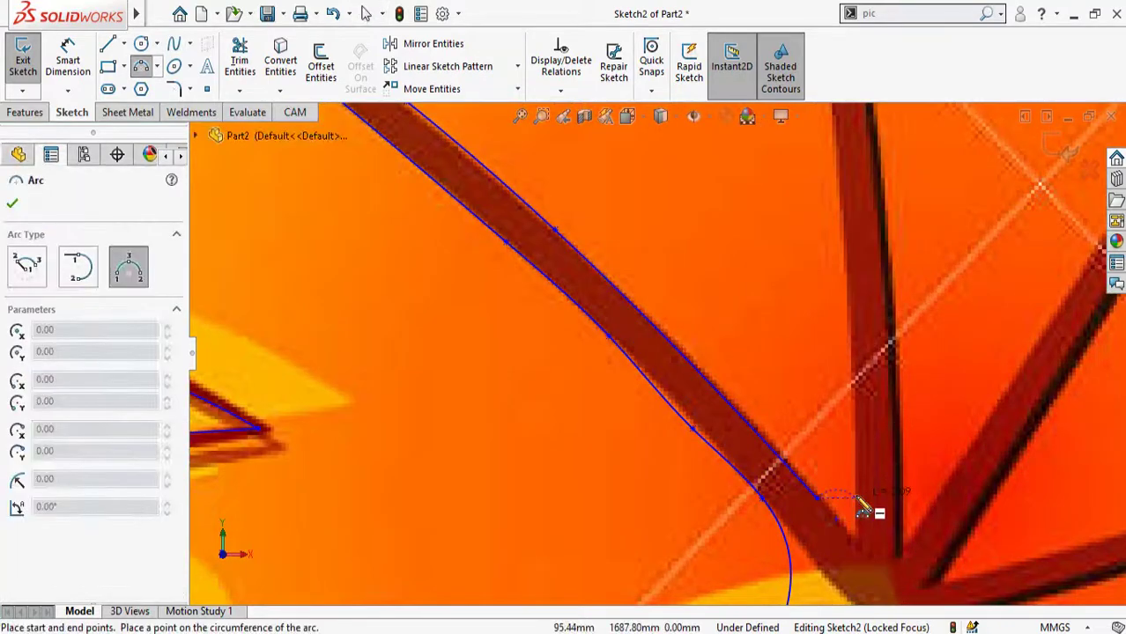
key(Escape)
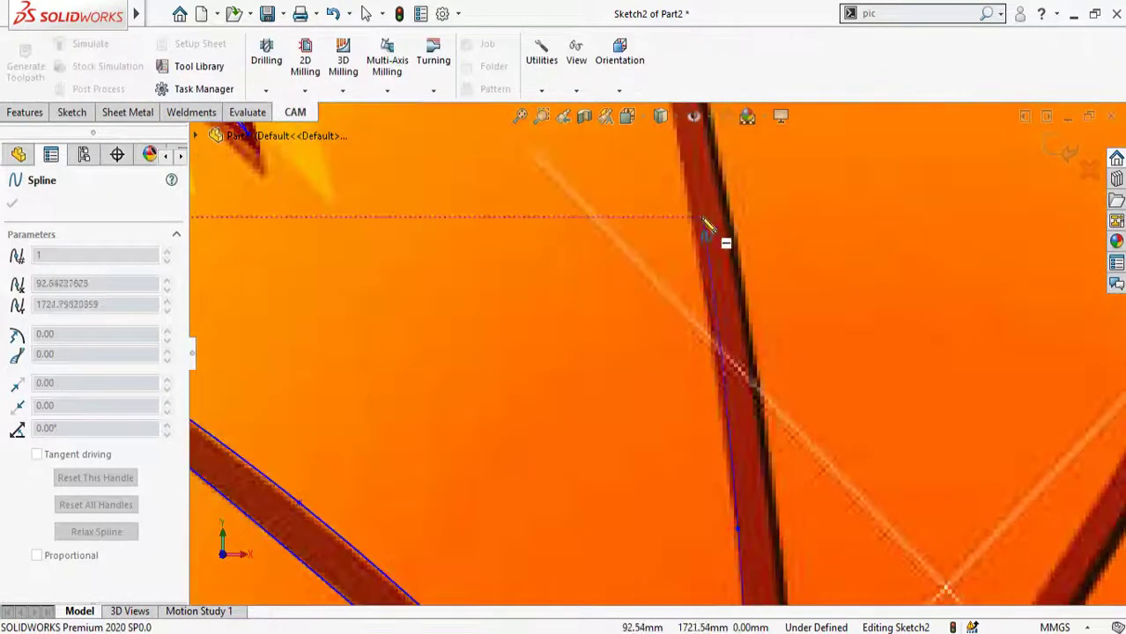
Step: Trace the upper-left lobe vein's left edge with a spline up to the vein's tip
scroll(705, 224, up, 4)
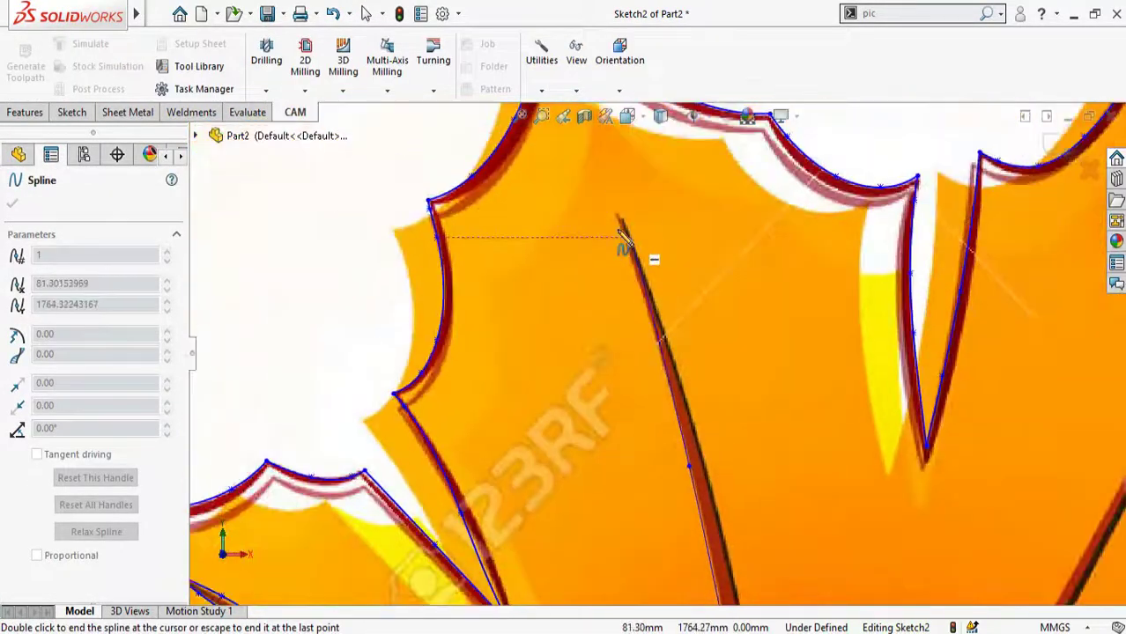
scroll(623, 244, down, 2)
click(615, 217)
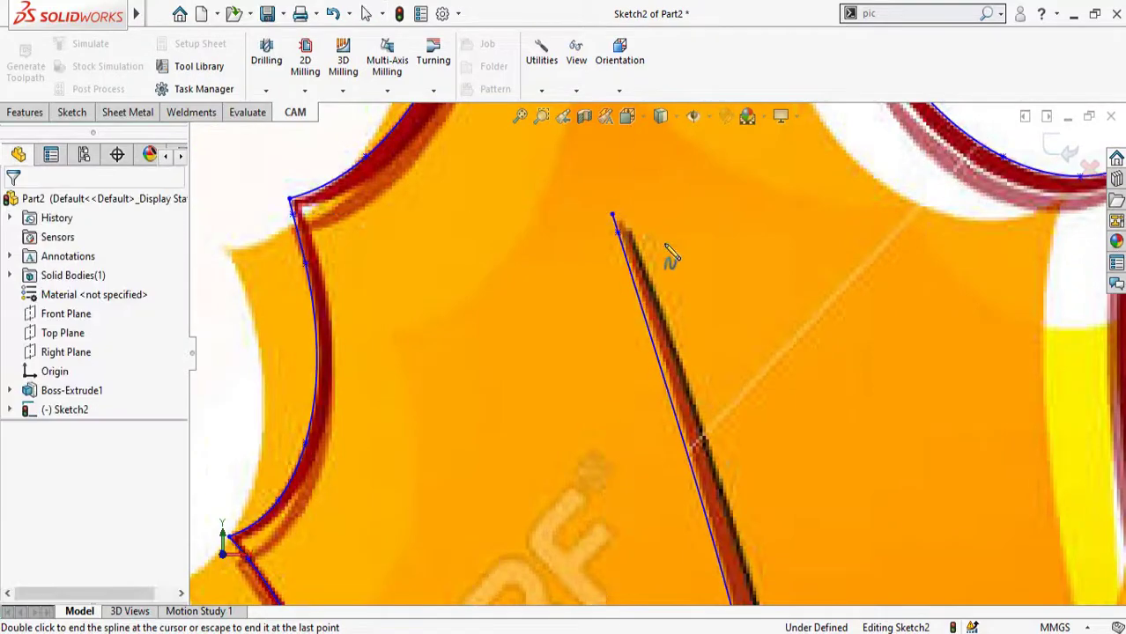
Step: Trace the upper-left lobe vein's right edge with a spline from the vein's tip down to the leaf base
scroll(732, 472, up, 3)
scroll(739, 472, down, 2)
scroll(712, 320, up, 2)
scroll(692, 352, down, 2)
click(680, 402)
scroll(684, 414, up, 4)
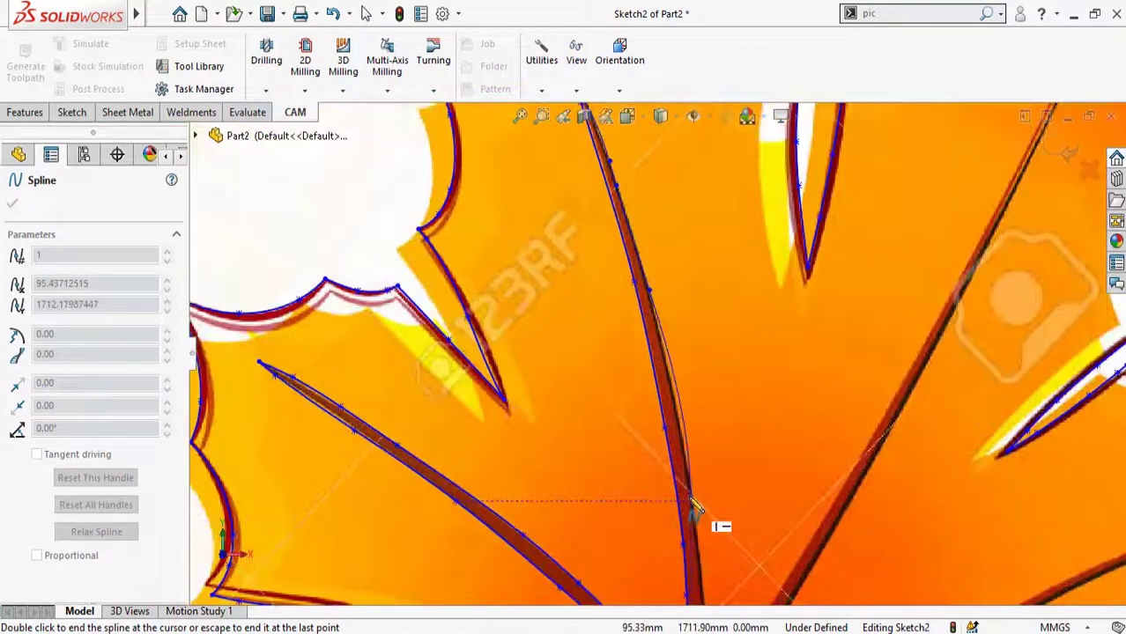
click(692, 499)
scroll(690, 510, down, 2)
scroll(689, 521, down, 2)
click(688, 556)
scroll(687, 551, up, 3)
scroll(667, 445, down, 4)
click(663, 430)
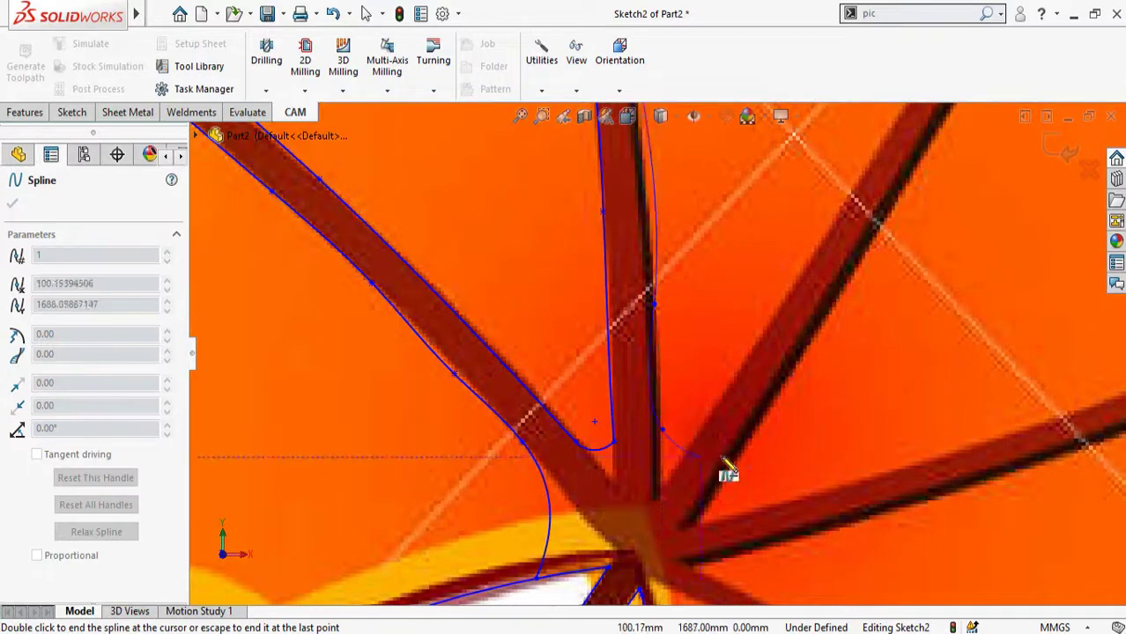
key(Escape)
Step: Join the bases of the upper-left and upper-right veins with a three-point arc of about 1.5 mm radius
scroll(210, 87, up, 5)
scroll(212, 91, down, 1)
click(143, 68)
click(700, 430)
click(662, 430)
click(678, 437)
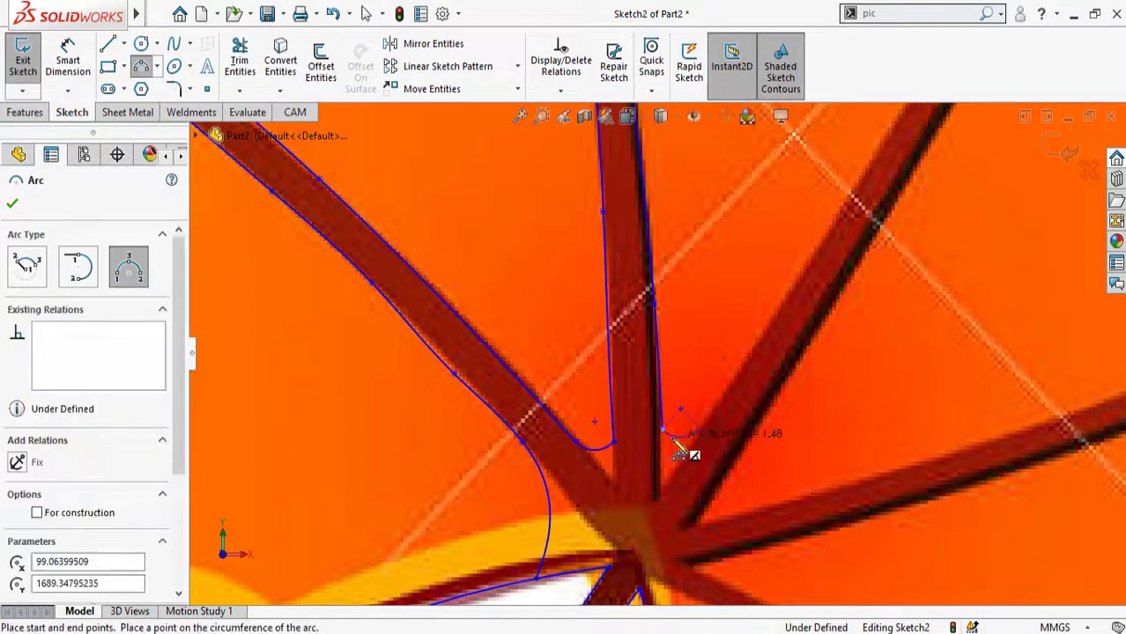
key(Escape)
Step: Trace the upper-right lobe vein's left edge with a spline from the connecting arc up to the vein's tip
click(173, 45)
click(700, 429)
click(860, 184)
scroll(881, 214, up, 3)
scroll(859, 177, down, 2)
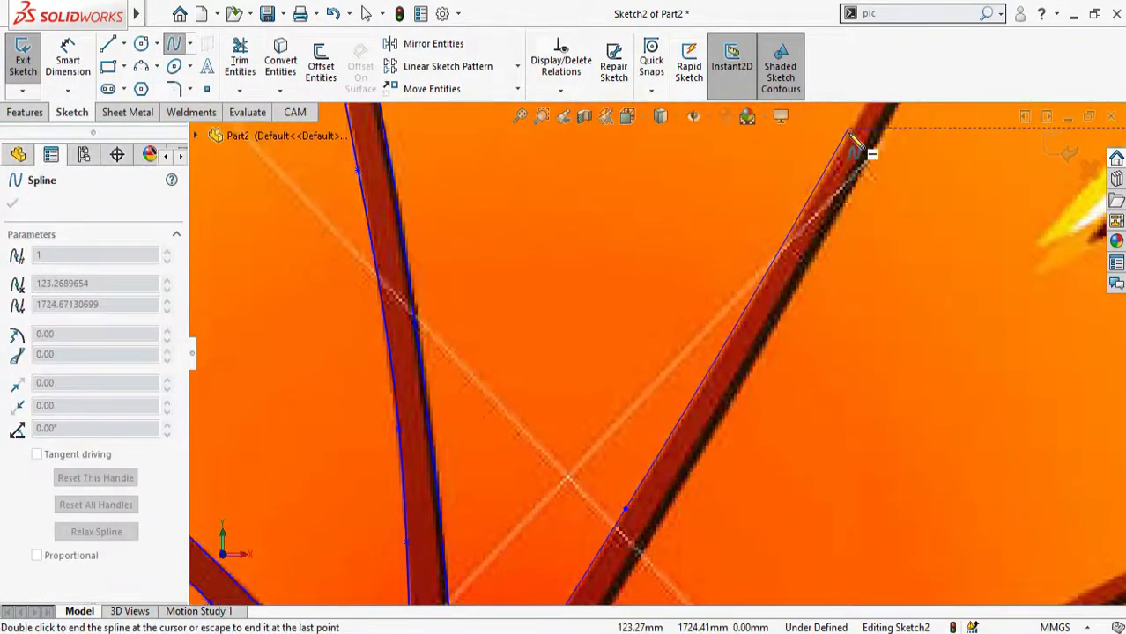
click(857, 156)
scroll(856, 155, up, 3)
scroll(820, 139, down, 2)
scroll(817, 134, up, 3)
double_click(731, 238)
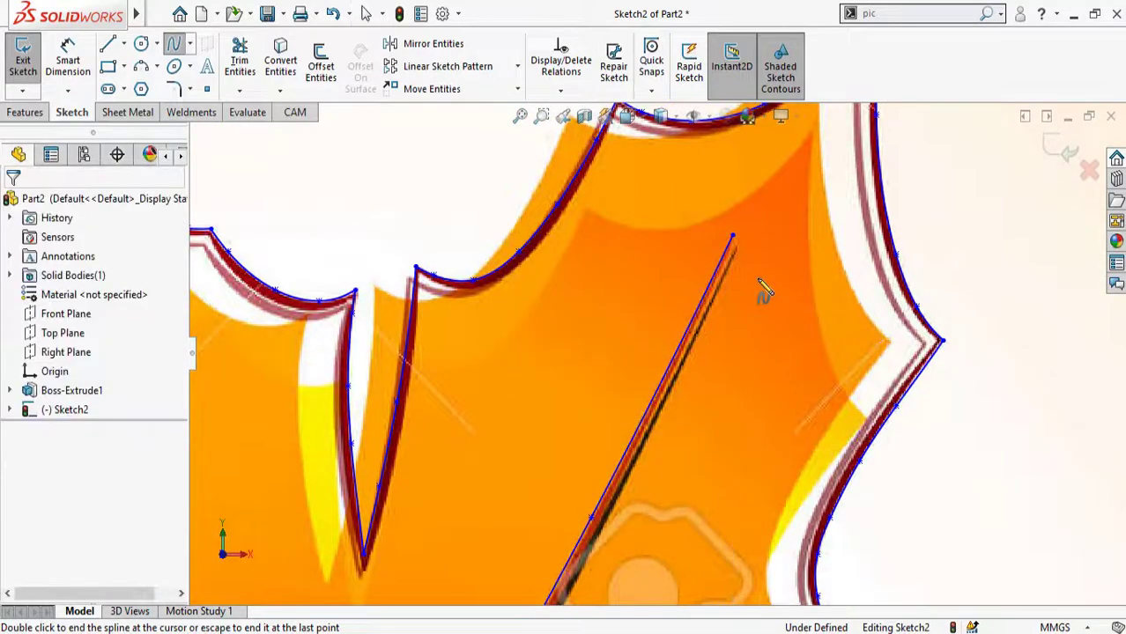
Step: Trace the upper-right lobe vein's right edge with a spline from the tip back down to the leaf base
click(670, 390)
scroll(659, 409, up, 3)
scroll(631, 410, down, 3)
click(622, 388)
scroll(586, 463, down, 3)
click(573, 469)
scroll(572, 489, up, 4)
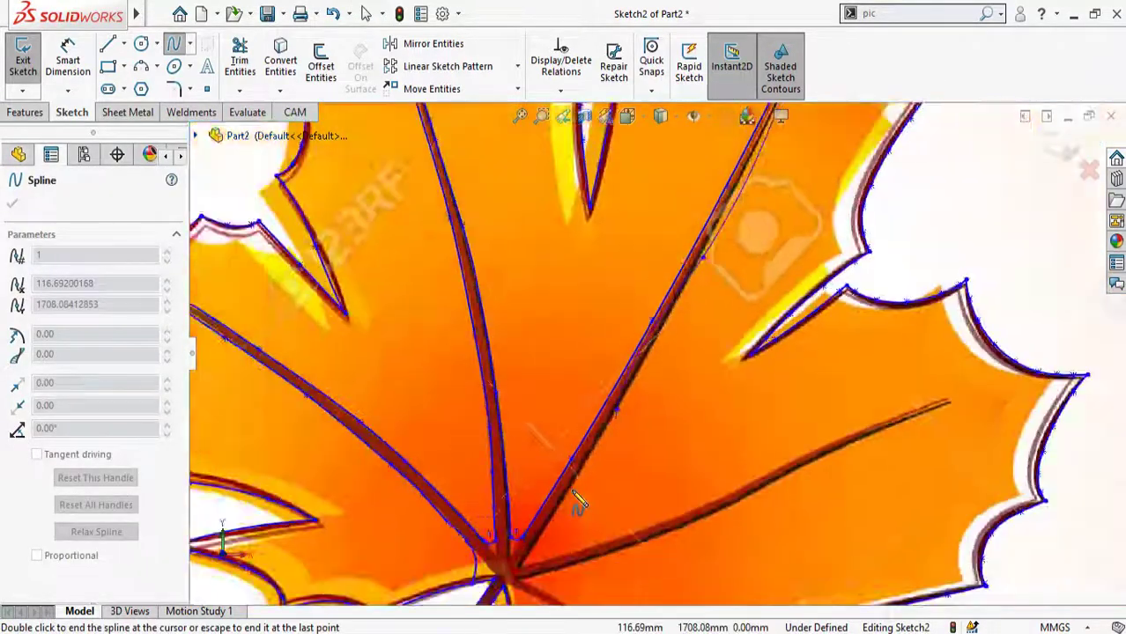
scroll(568, 490, down, 4)
click(560, 469)
scroll(563, 473, up, 4)
scroll(564, 474, down, 4)
click(565, 501)
Step: Join the bases of the upper-right and right lobe veins with a small three-point arc
right_drag(575, 510, 604, 499)
click(565, 500)
click(574, 537)
click(561, 518)
Step: Trace the right lobe vein's upper edge with a spline from the connecting arc out to the vein's tip
click(173, 44)
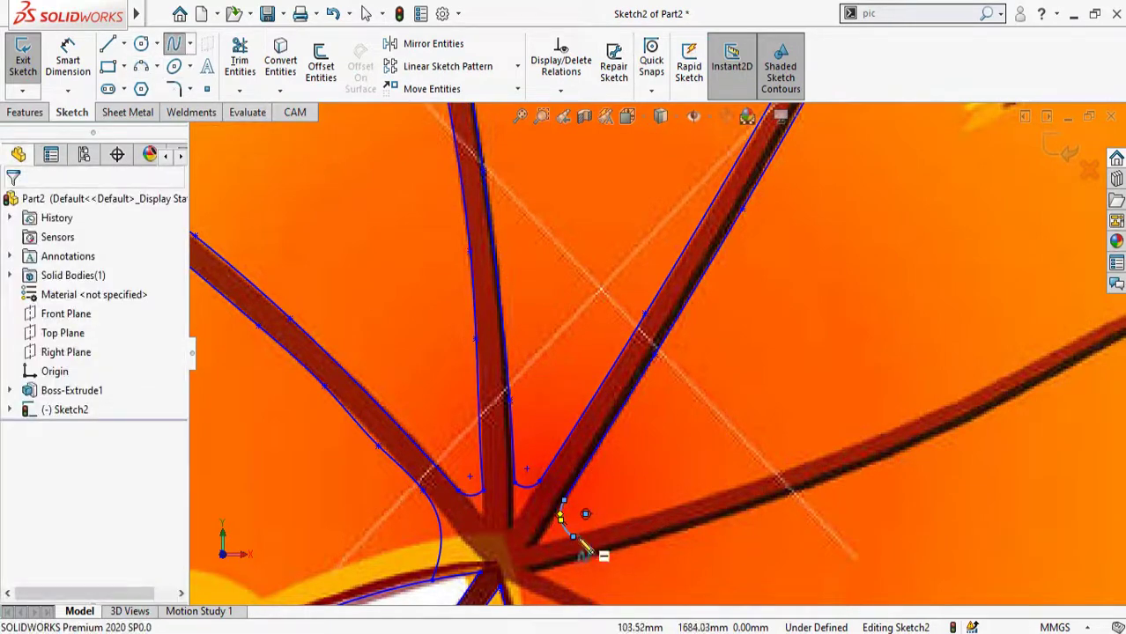
click(574, 536)
click(739, 491)
click(1028, 360)
scroll(1028, 359, up, 5)
scroll(911, 307, down, 3)
click(896, 313)
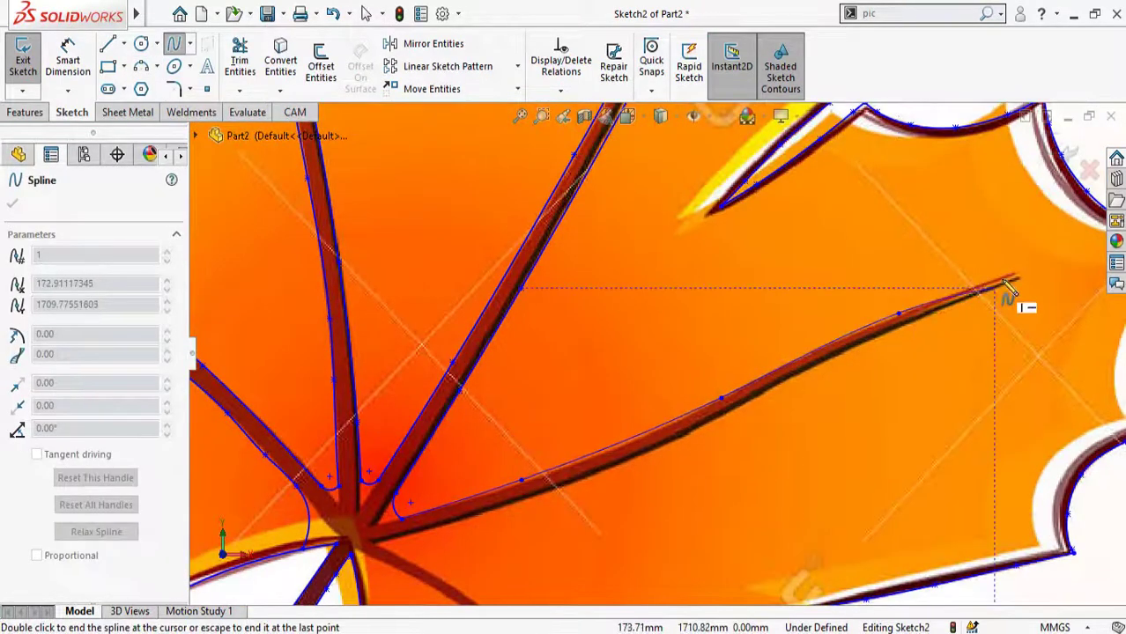
scroll(1011, 282, down, 3)
click(980, 273)
key(Escape)
Step: Trace the right lobe vein's lower edge with a spline from the tip back to the leaf base
key(Return)
click(981, 274)
click(683, 416)
scroll(669, 423, up, 5)
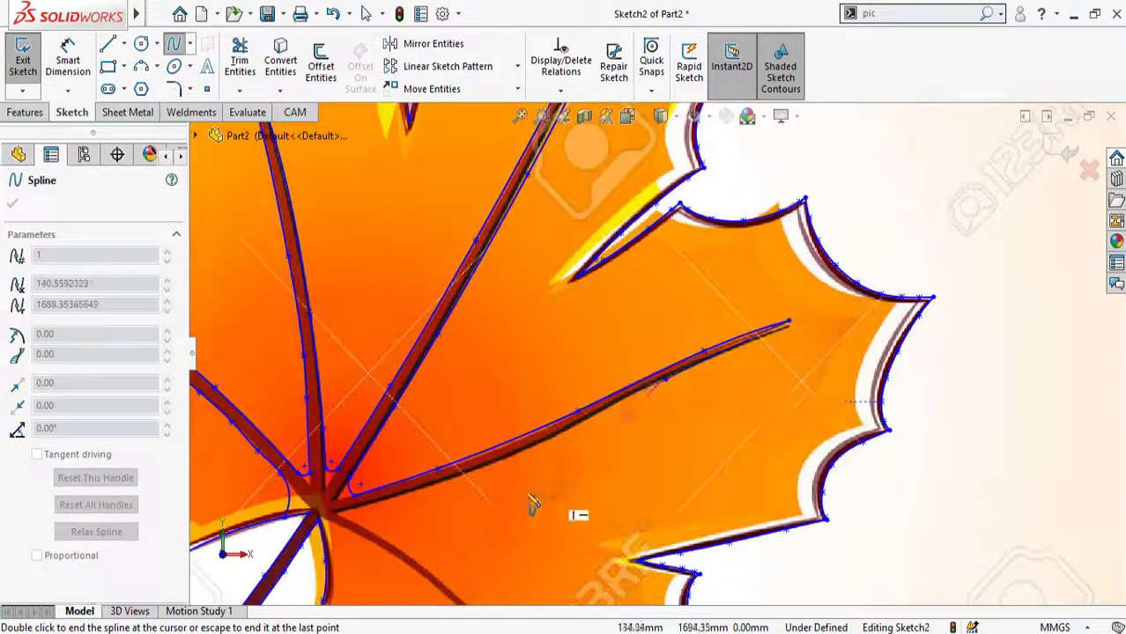
scroll(524, 493, down, 2)
scroll(465, 477, down, 2)
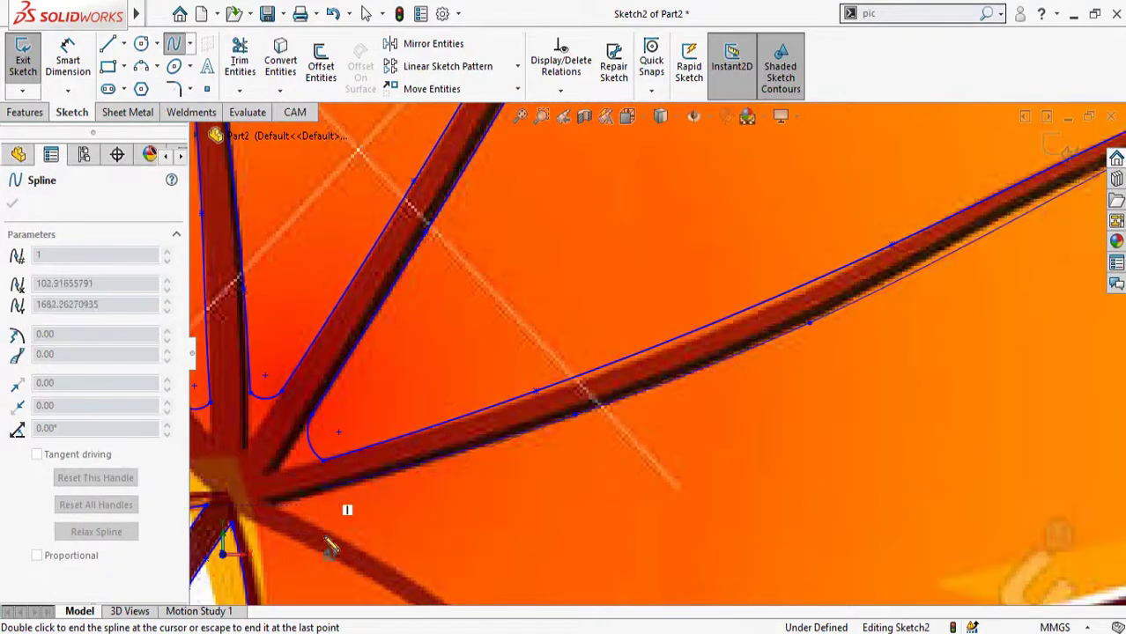
key(Escape)
Step: Join the bases of the right and lower-right lobe veins with a three-point arc of about 1.8 mm radius
click(142, 67)
click(323, 488)
click(305, 519)
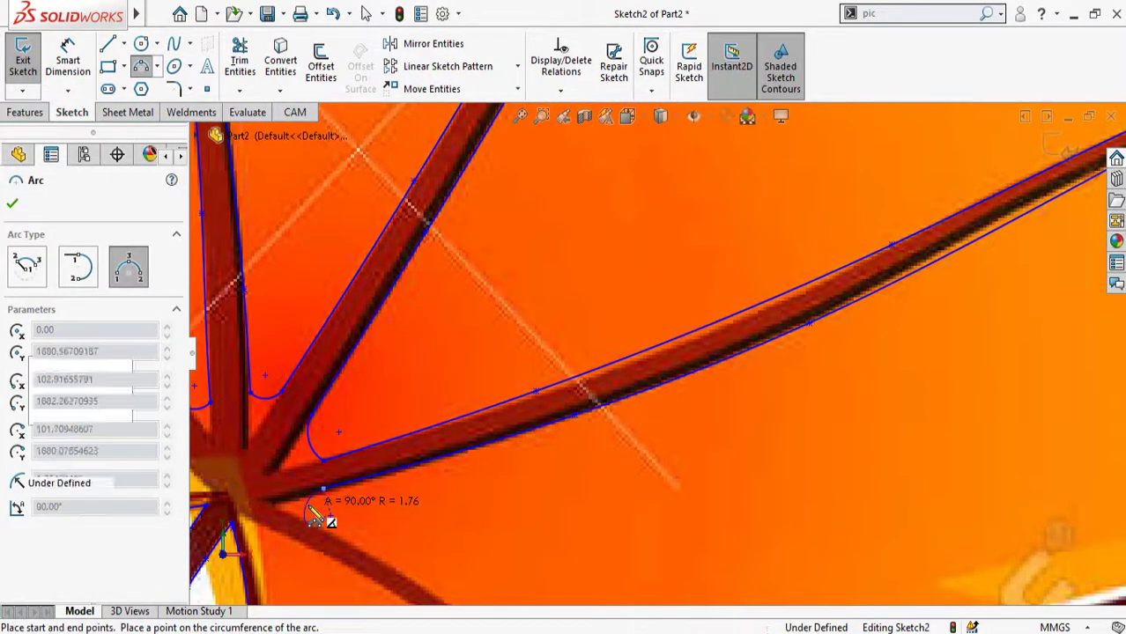
click(307, 506)
Step: Trace the lower-right lobe vein's upper edge with a spline from the connecting arc out to the vein's tip
click(174, 43)
click(305, 520)
scroll(482, 594, up, 3)
scroll(573, 390, down, 4)
click(549, 319)
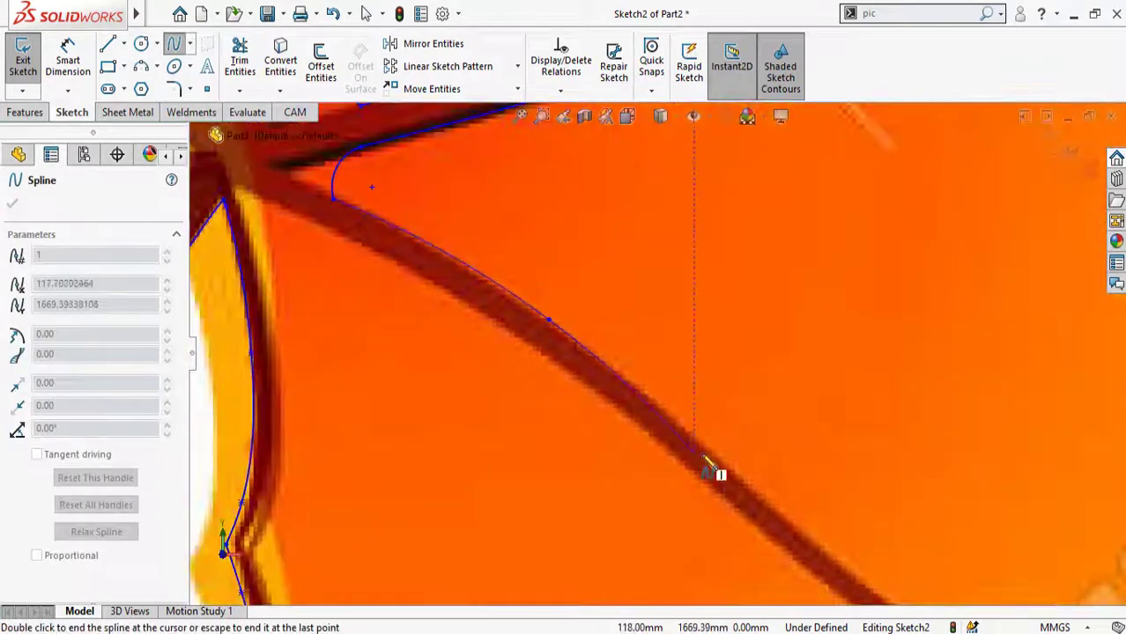
click(703, 456)
scroll(705, 456, up, 4)
scroll(732, 455, down, 4)
click(621, 364)
click(914, 548)
scroll(914, 548, up, 4)
scroll(845, 471, down, 3)
double_click(863, 461)
Step: Trace the lower-right lobe vein's lower edge with a spline from the tip back to the leaf outline beside the stem
click(865, 460)
click(683, 372)
click(579, 316)
scroll(462, 276, up, 3)
scroll(572, 361, down, 4)
click(616, 386)
click(420, 244)
scroll(405, 233, down, 4)
click(463, 248)
scroll(463, 248, up, 3)
scroll(484, 251, down, 4)
click(514, 254)
scroll(502, 264, down, 4)
click(509, 279)
click(434, 236)
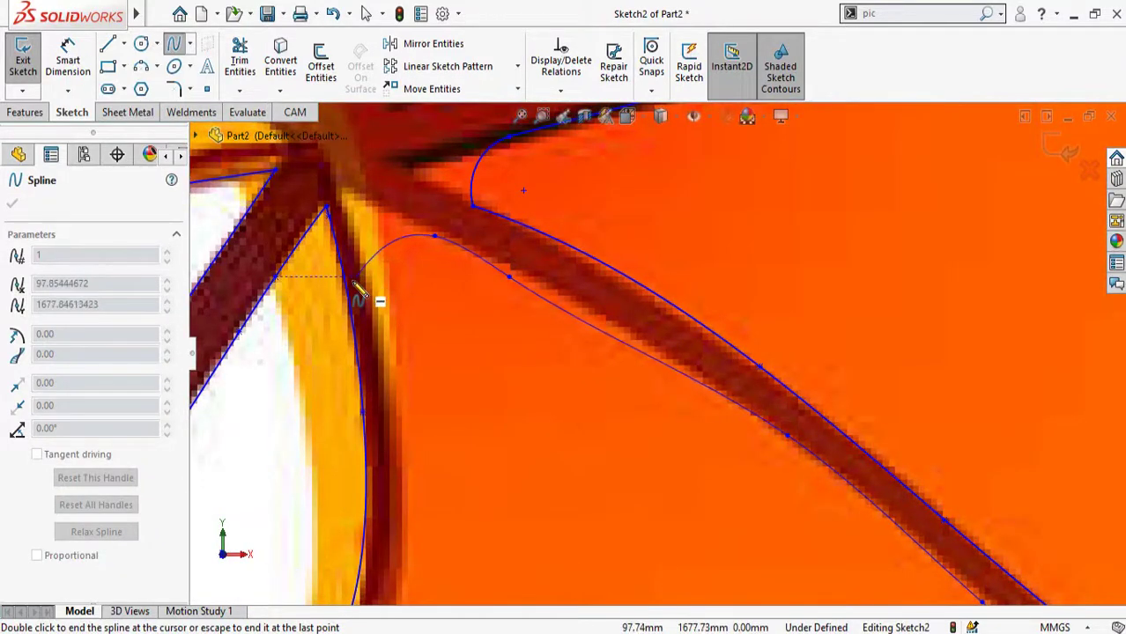
click(361, 295)
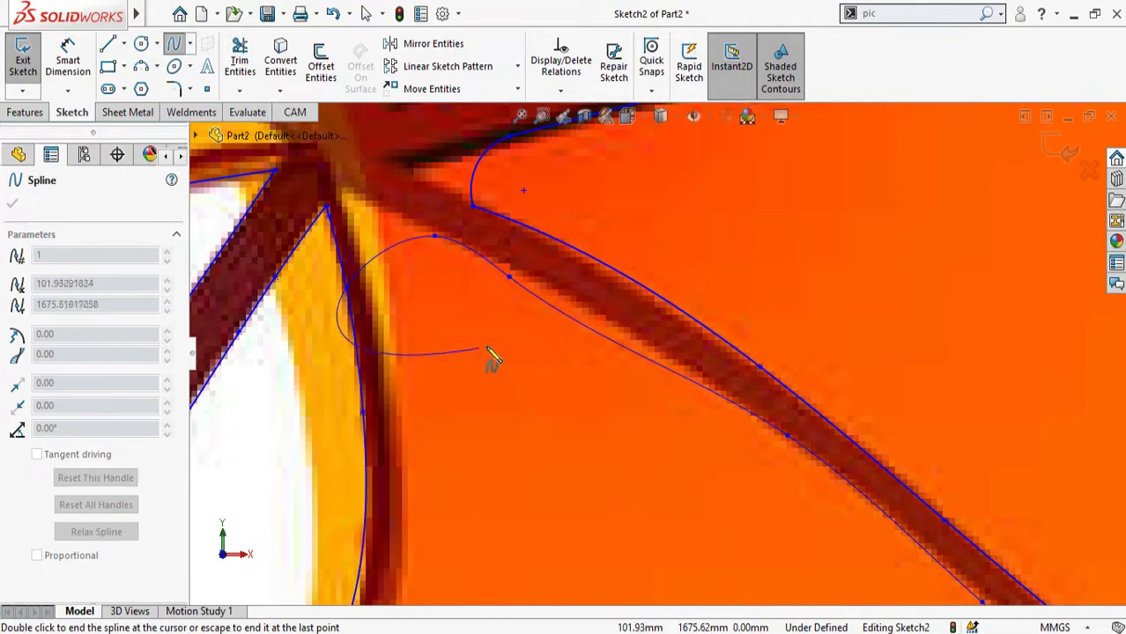
key(Escape)
Step: Draw a three-point arc across the stem between its two edges, just below the point where it meets the leaf
scroll(510, 354, up, 6)
scroll(617, 199, down, 2)
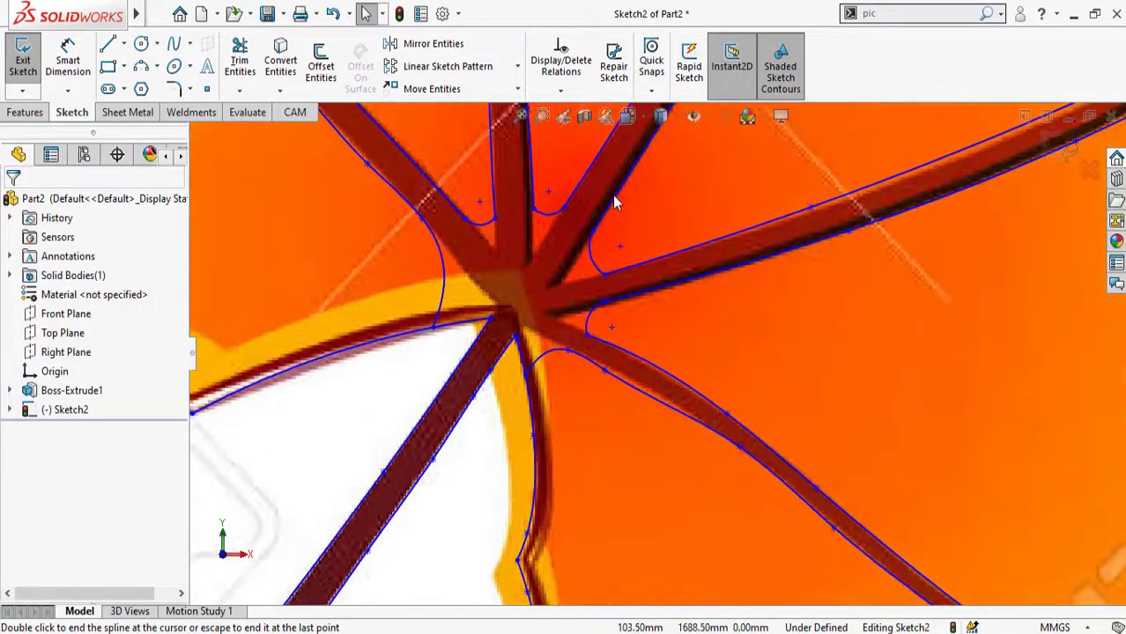
scroll(676, 339, up, 5)
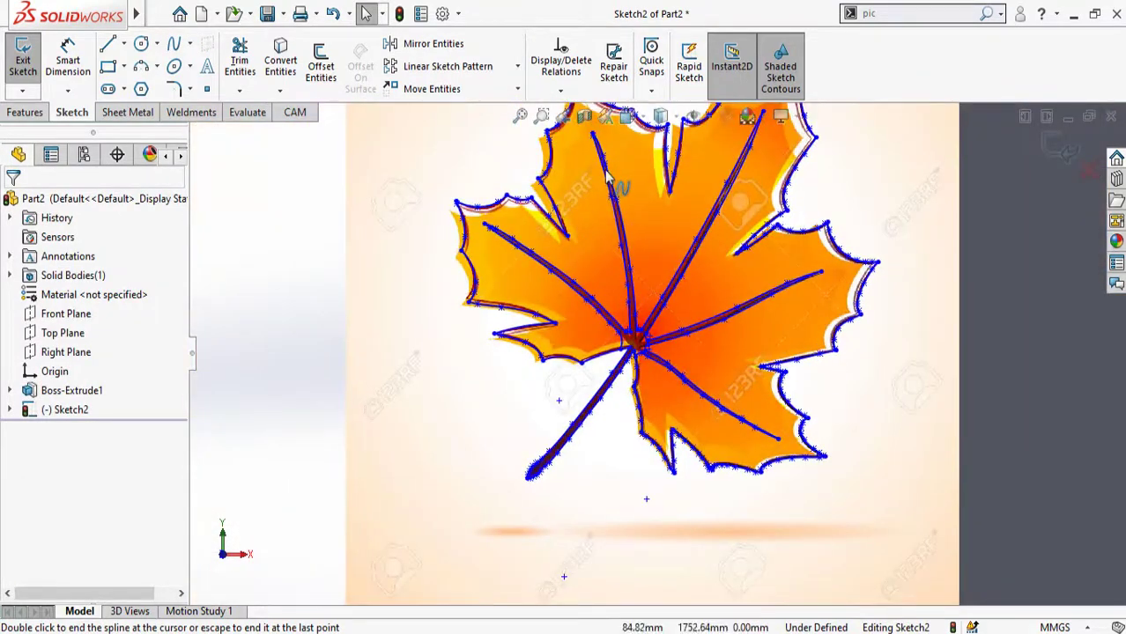
scroll(710, 386, down, 5)
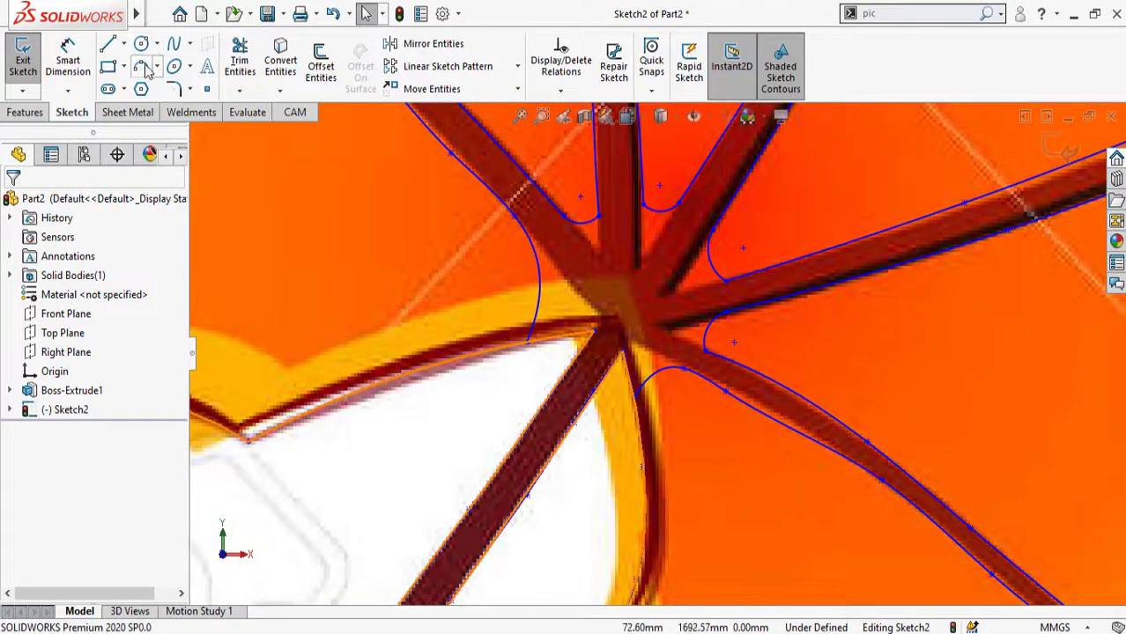
click(145, 68)
scroll(604, 427, down, 2)
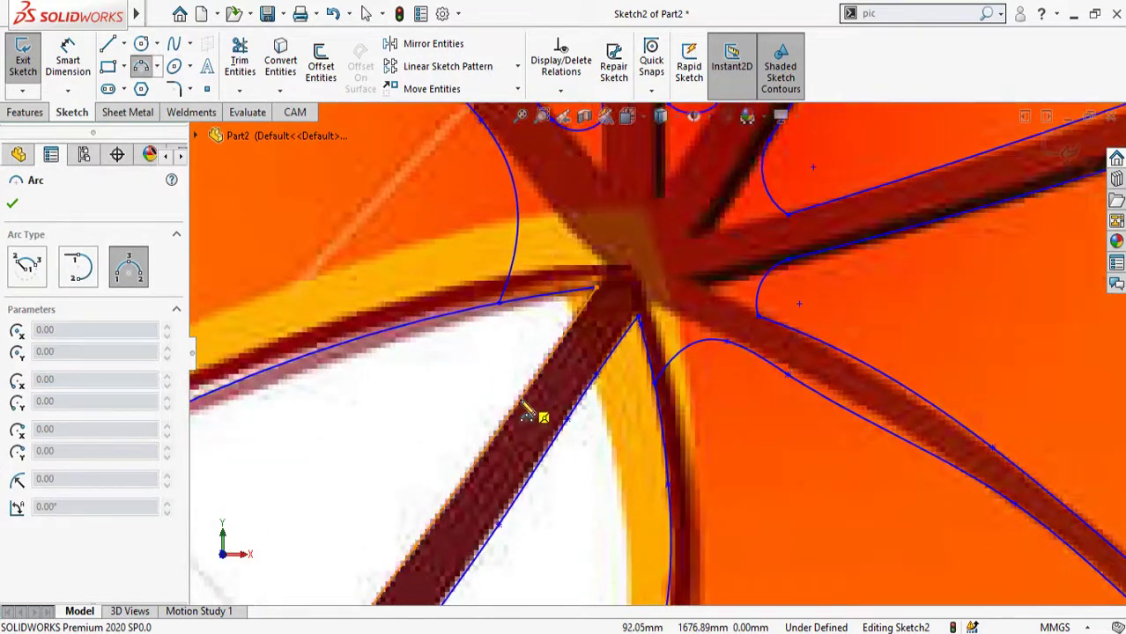
click(522, 403)
click(564, 421)
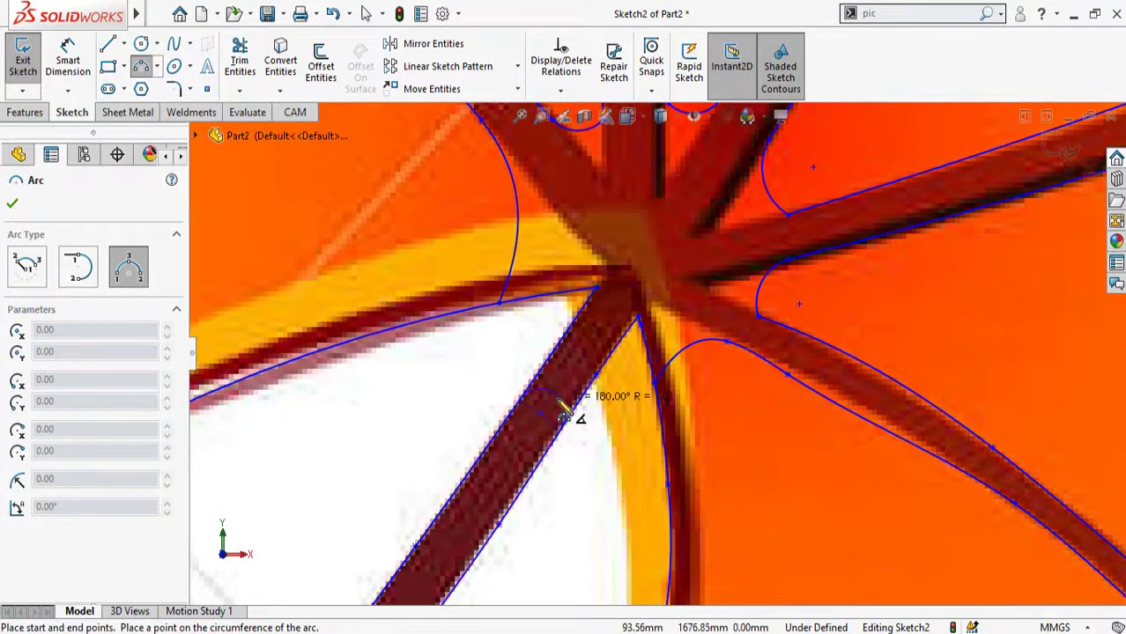
click(560, 407)
scroll(598, 447, up, 3)
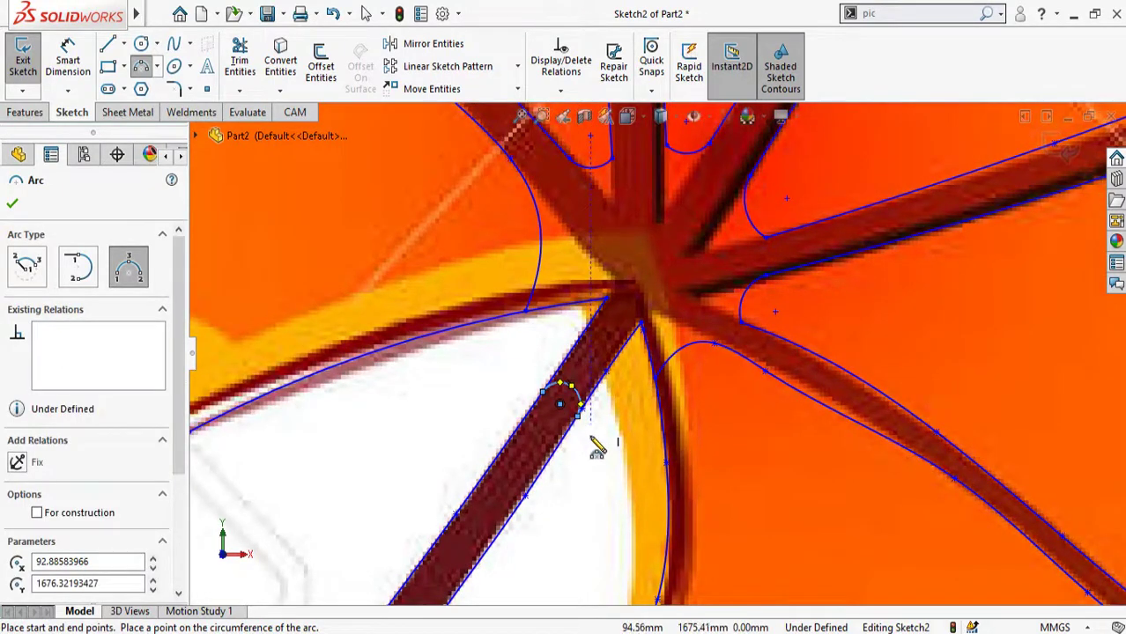
key(Escape)
Step: Trim away the stem edges above the arc and the leftover leaf outline at the vein junction
scroll(653, 296, down, 3)
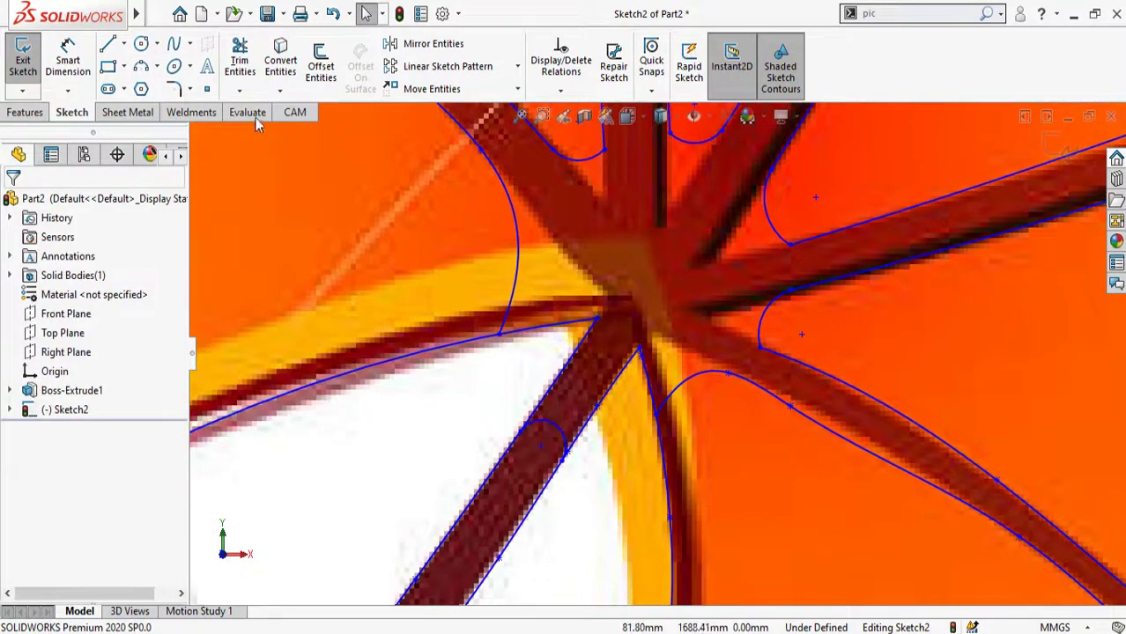
click(239, 60)
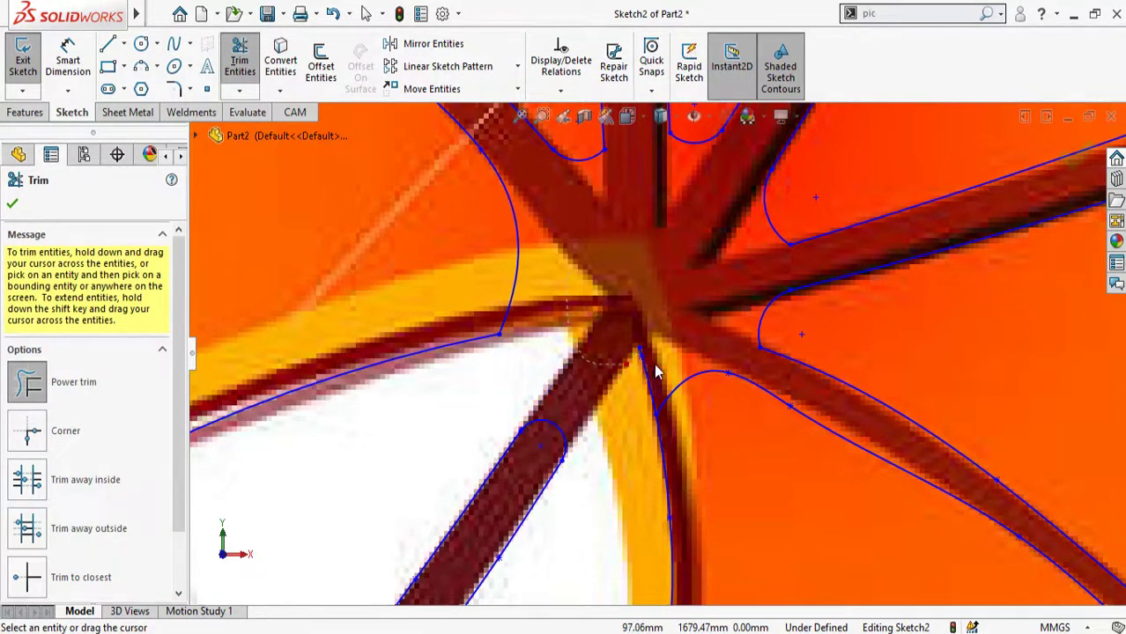
scroll(627, 363, up, 5)
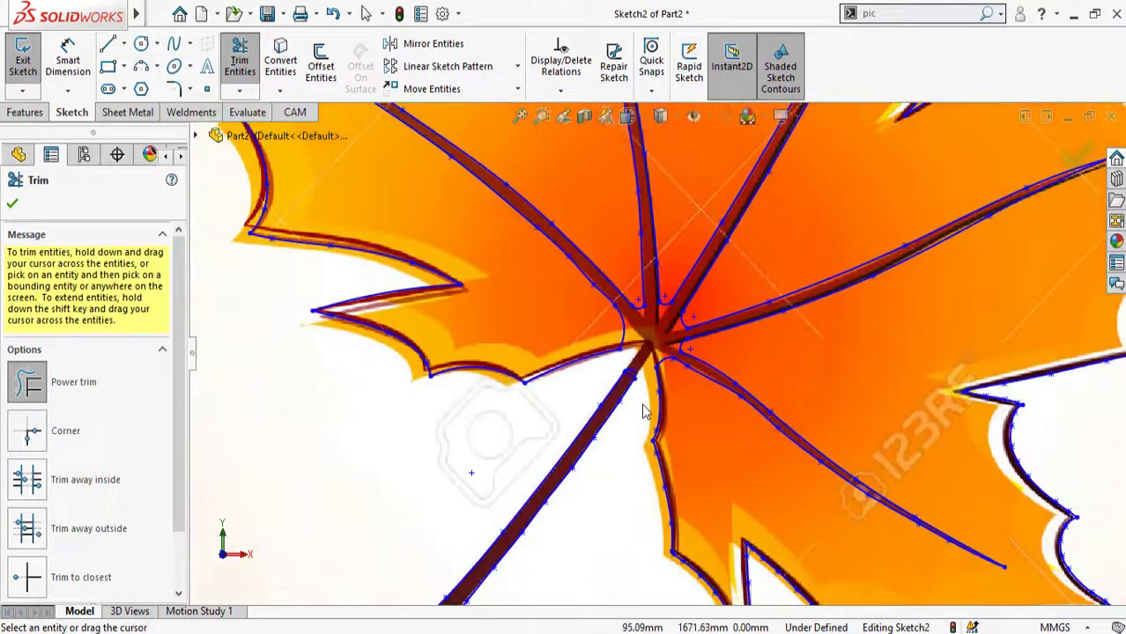
key(Escape)
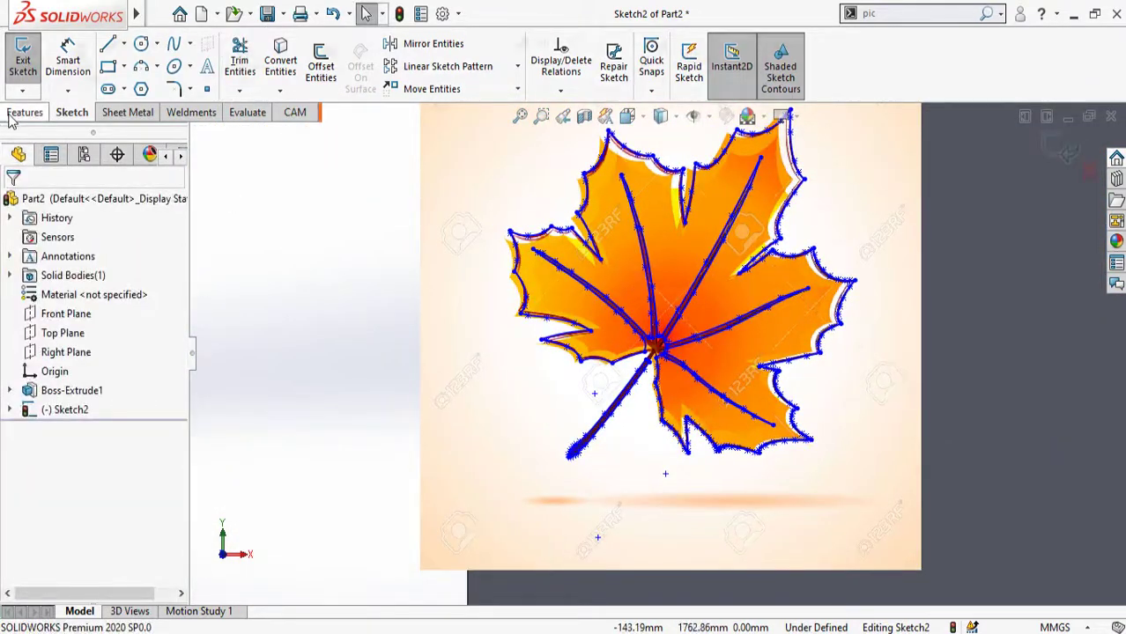
Step: Cut-extrude the sketch's leaf and stem regions through the plate as a blind cut 3 mm deep
click(13, 113)
click(246, 70)
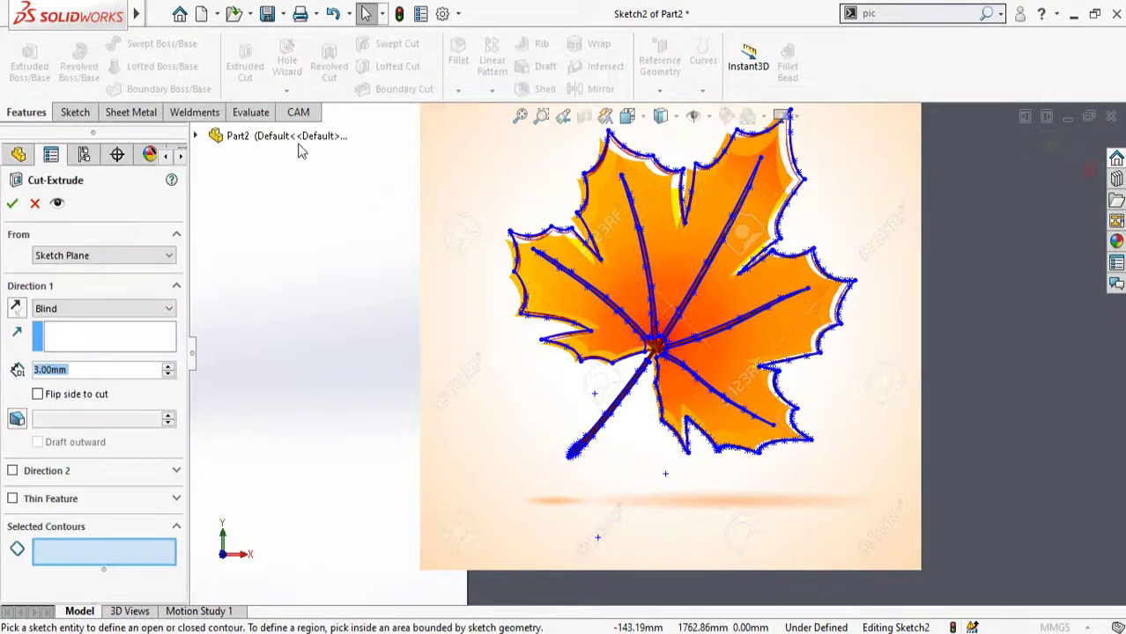
scroll(742, 365, down, 2)
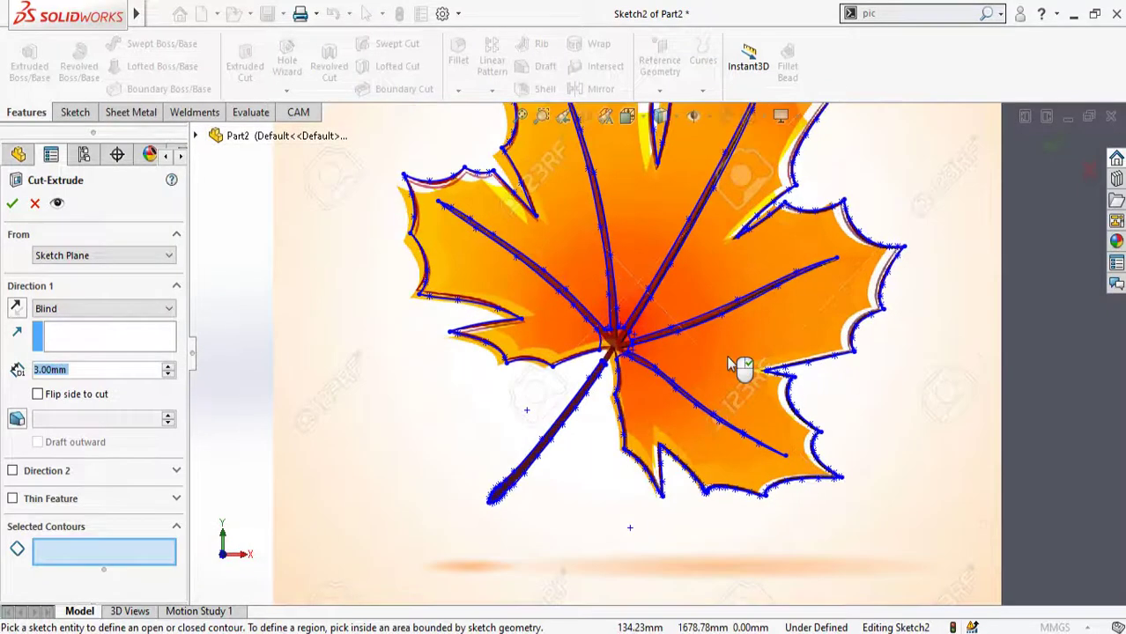
click(722, 273)
scroll(553, 464, down, 2)
scroll(553, 464, down, 2)
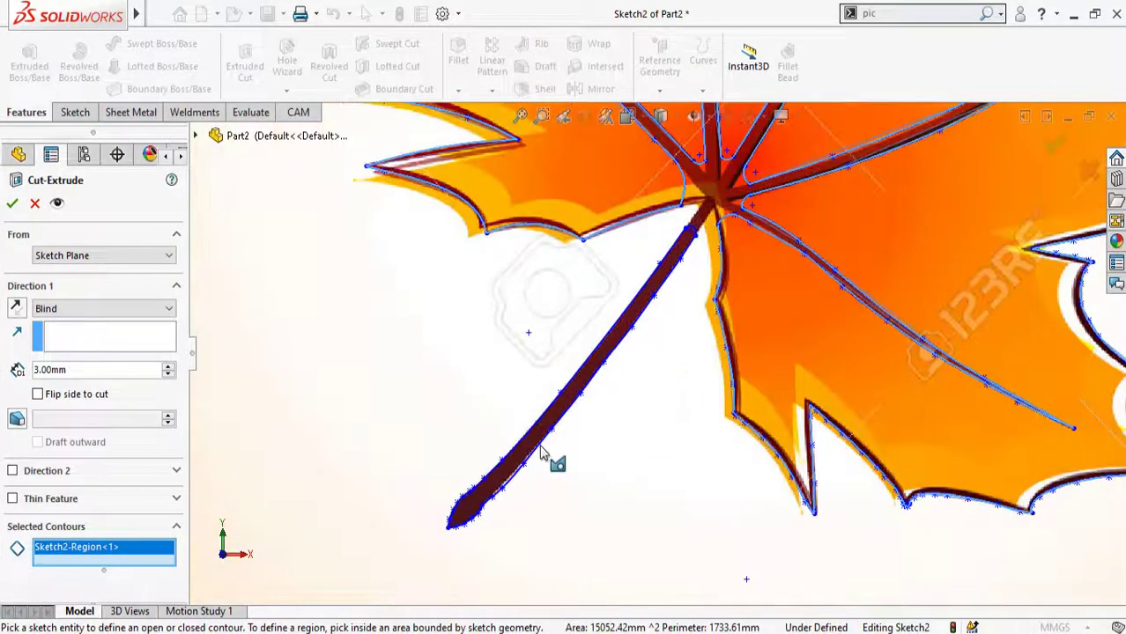
click(535, 444)
scroll(641, 448, up, 6)
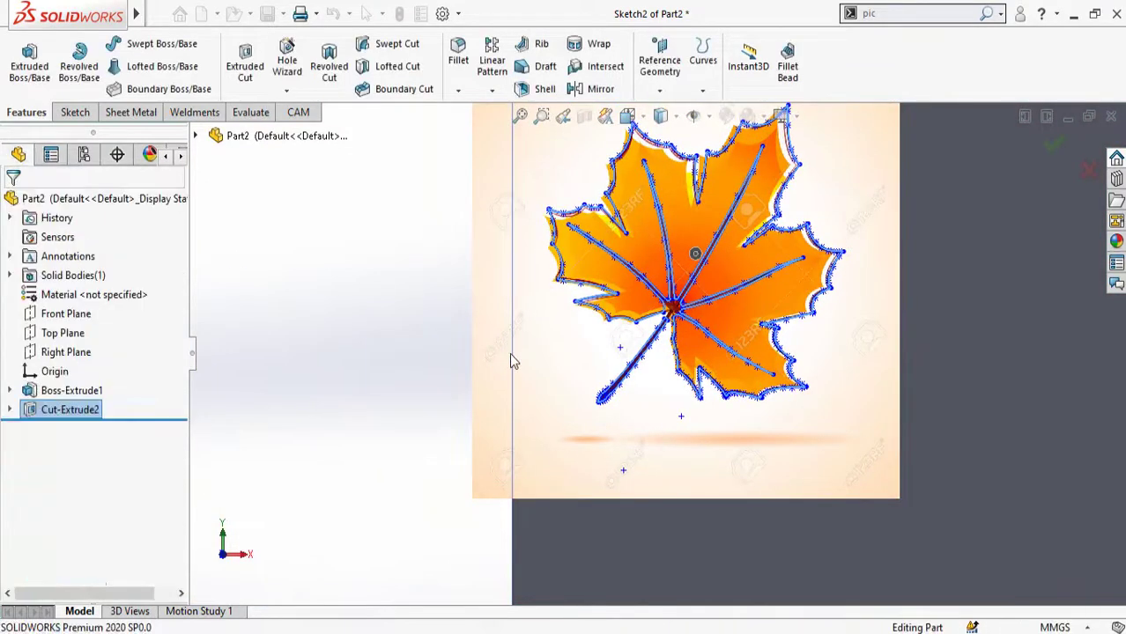
Step: Start a linear pattern of the maple leaf cut, using the plate's top edge for Direction 1 and its left long edge for Direction 2
scroll(695, 401, up, 8)
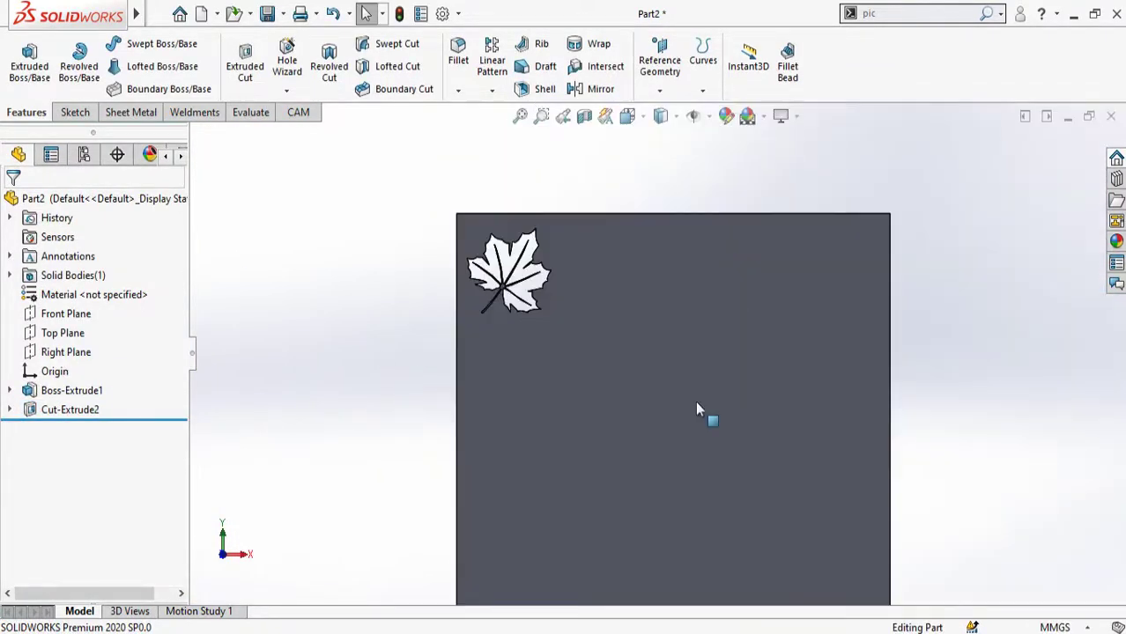
scroll(650, 351, down, 4)
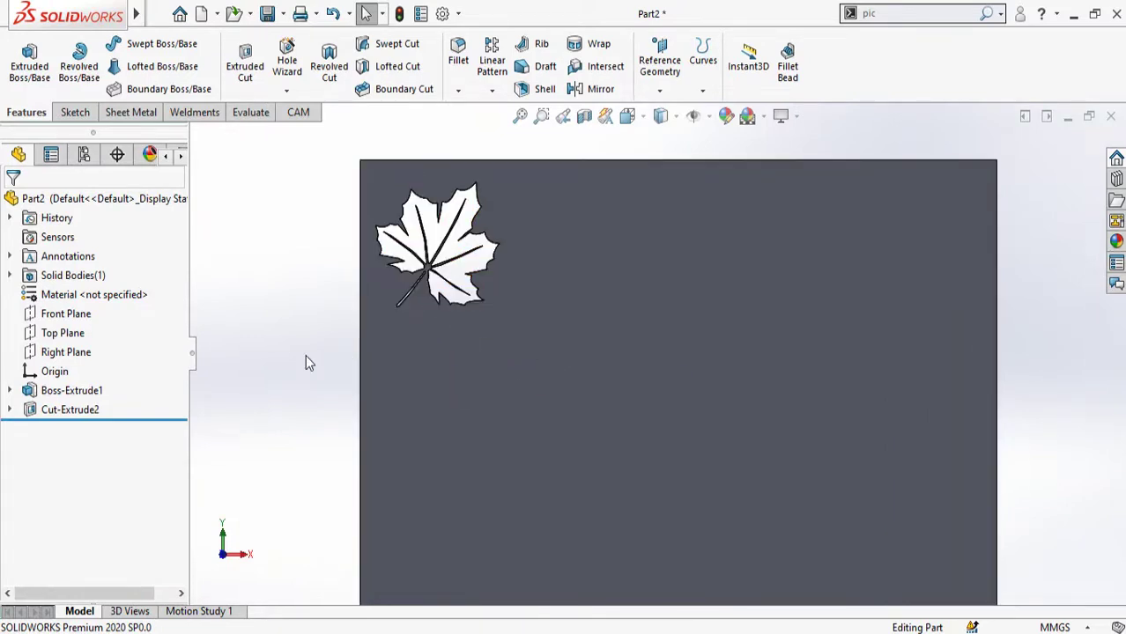
scroll(320, 270, up, 3)
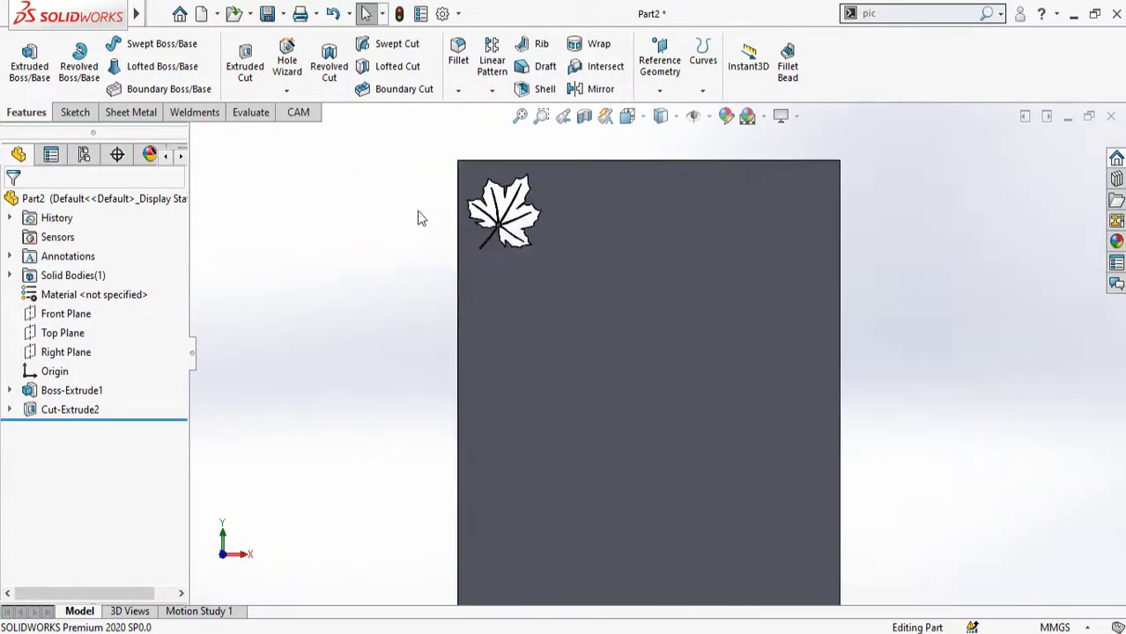
click(482, 68)
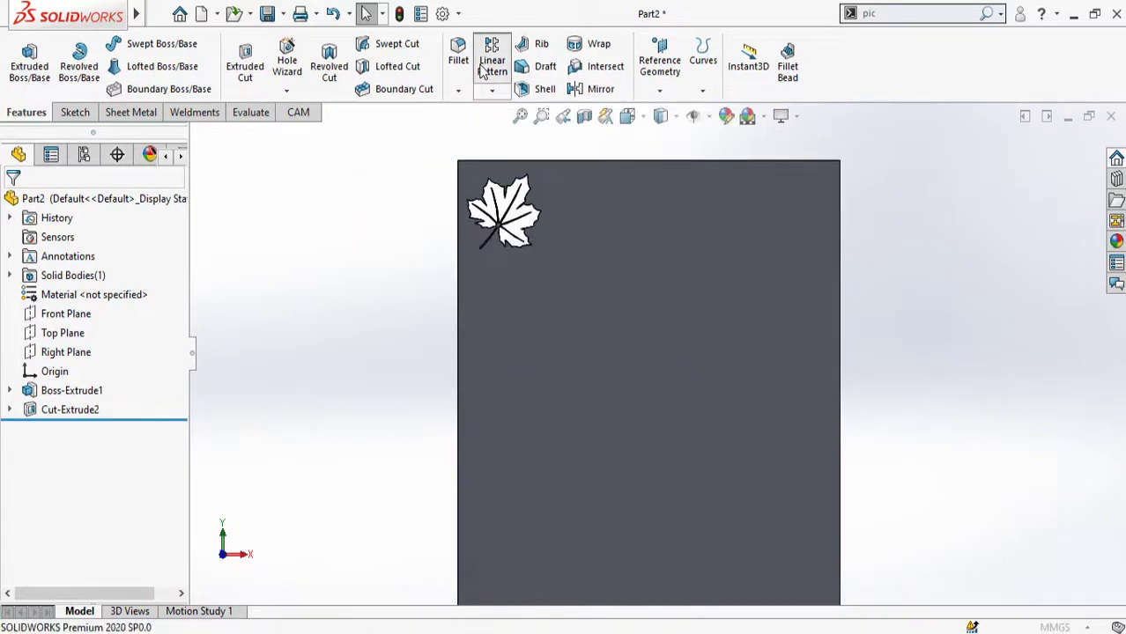
click(619, 160)
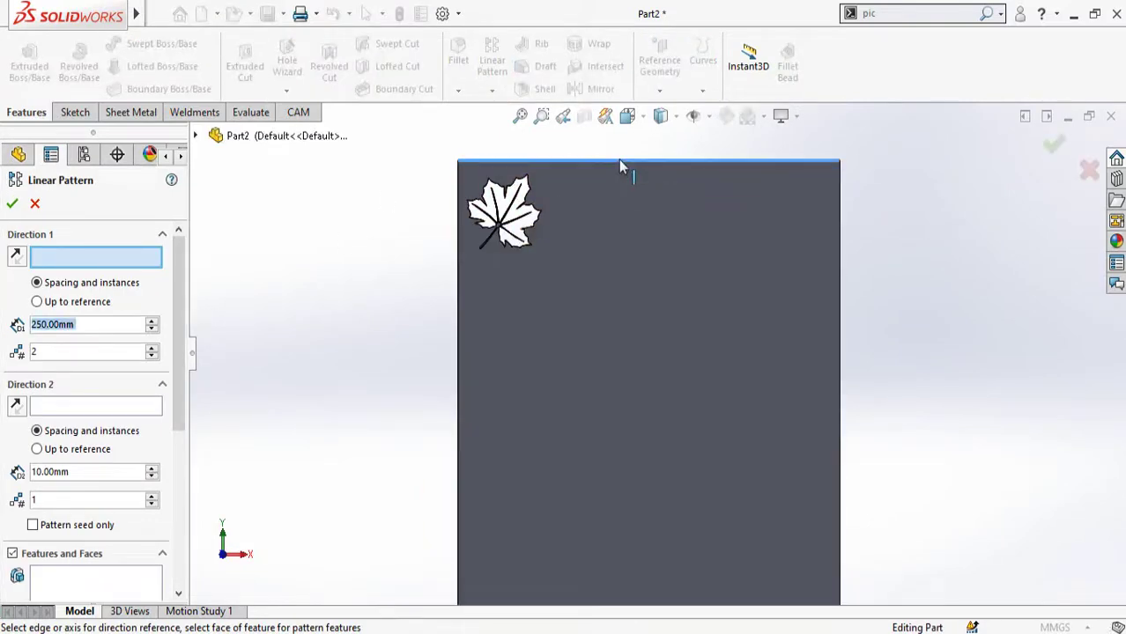
click(456, 286)
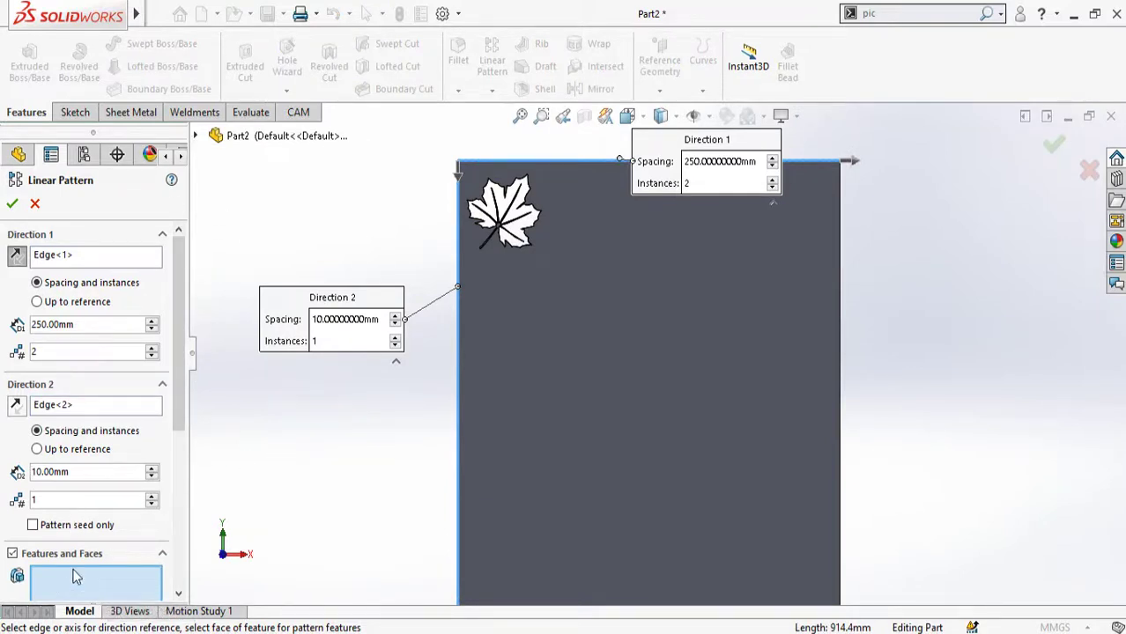
click(197, 138)
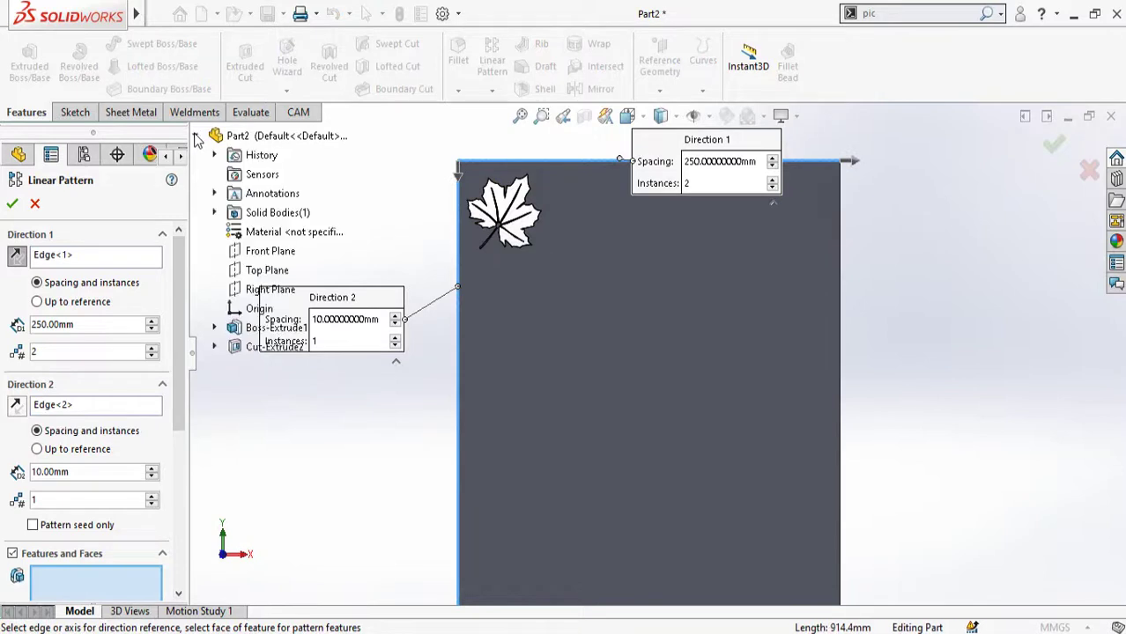
click(240, 349)
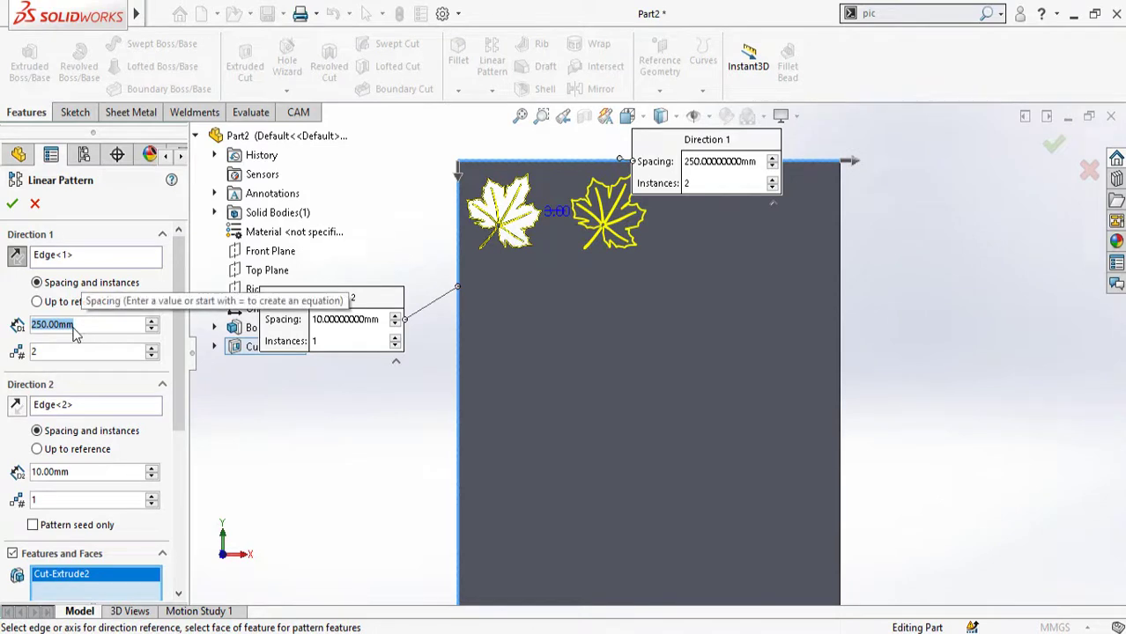
Step: Set the Direction 1 spacing to 200 mm and create the linear pattern of the leaf cut
text(20)
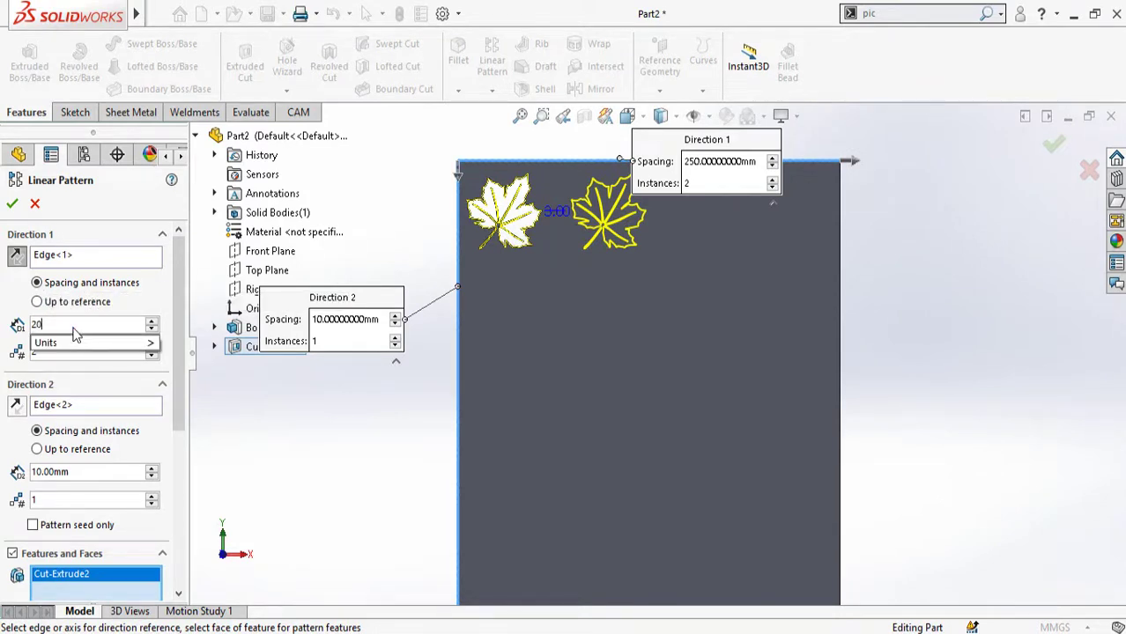
text(0)
key(Return)
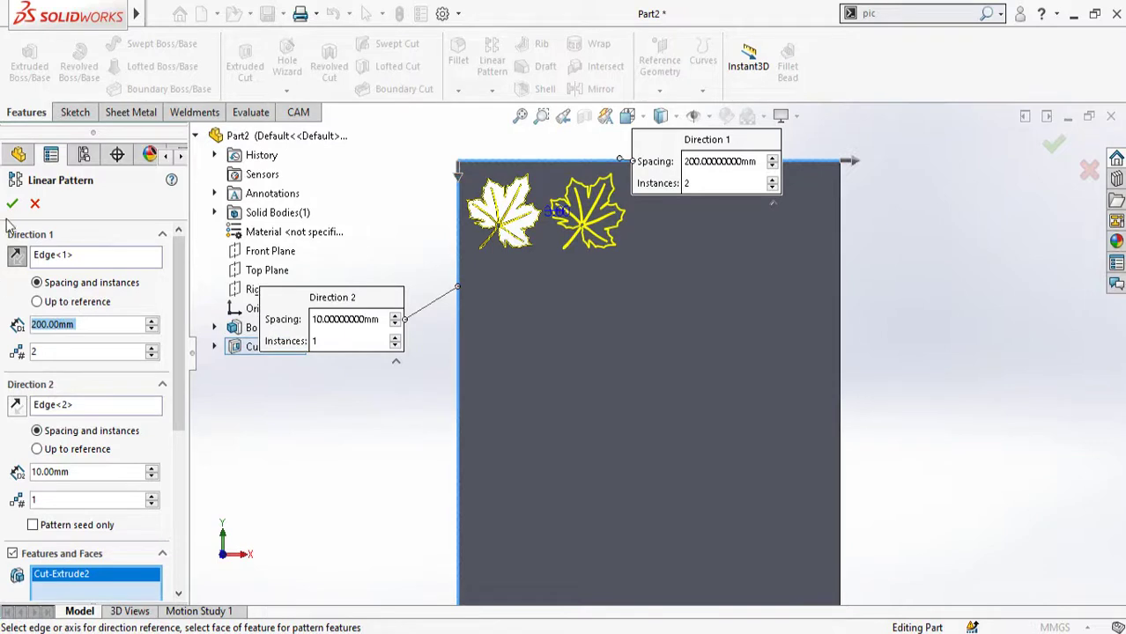
click(11, 205)
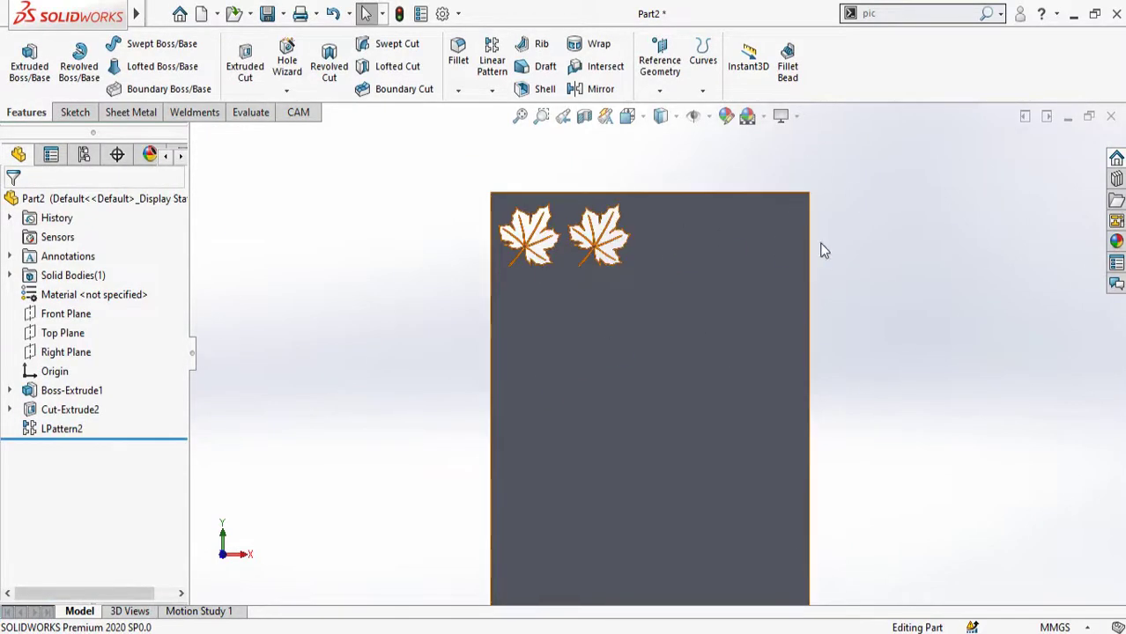
Step: Create a reference plane midway between the plate's two long side faces
click(659, 71)
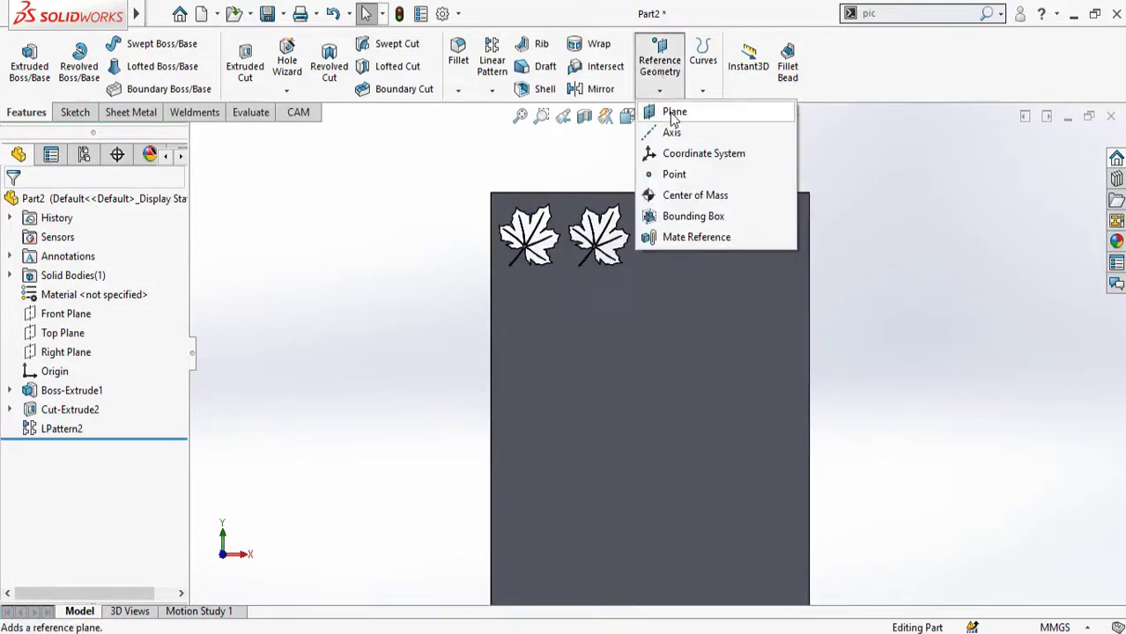
click(674, 112)
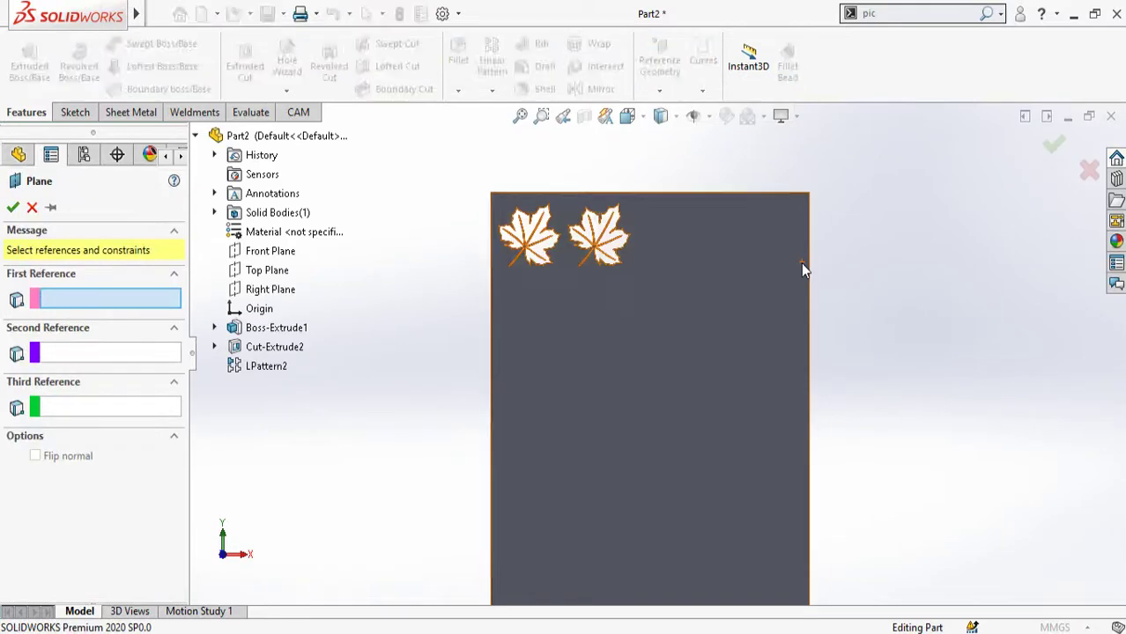
middle_drag(792, 221, 727, 322)
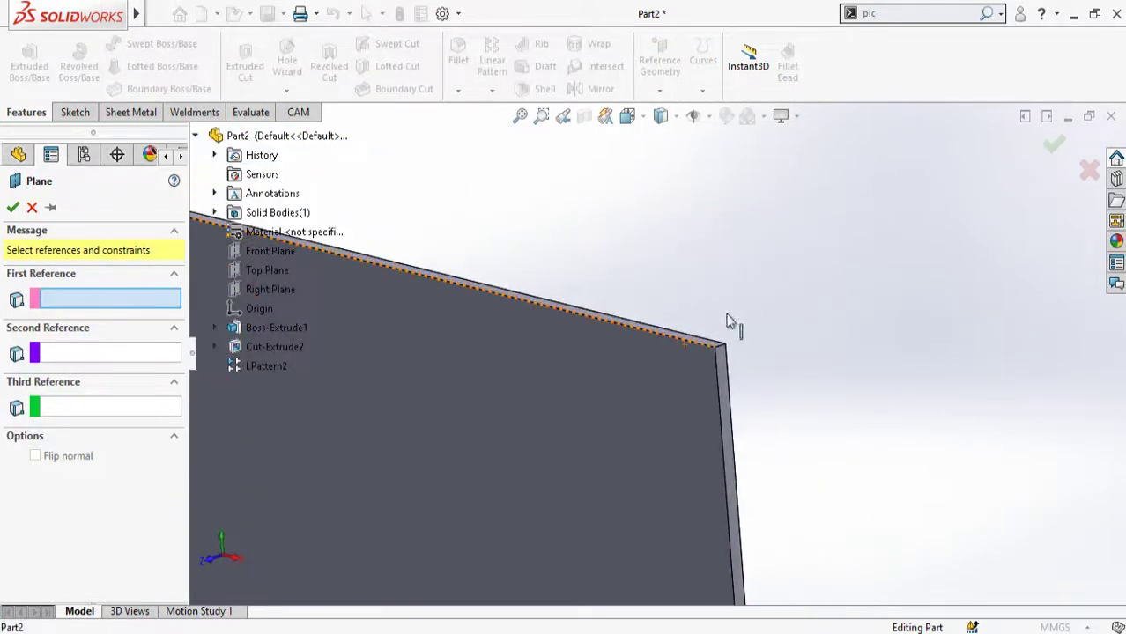
click(720, 370)
mouse_move(666, 415)
middle_down()
mouse_move(570, 419)
mouse_move(648, 409)
mouse_move(679, 428)
middle_up()
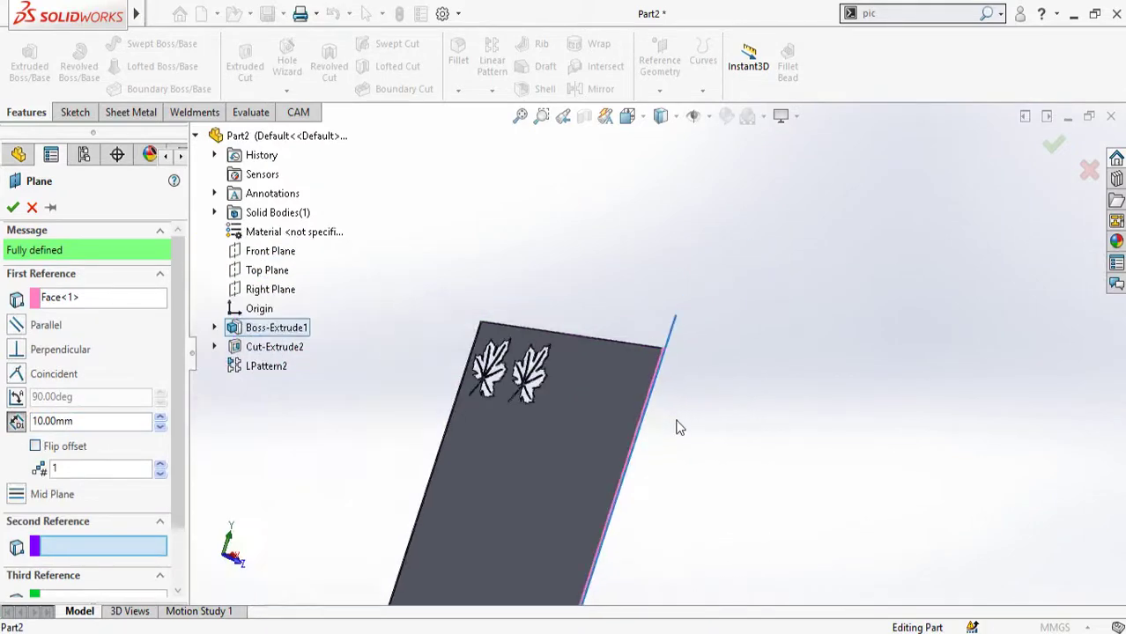
scroll(678, 427, down, 6)
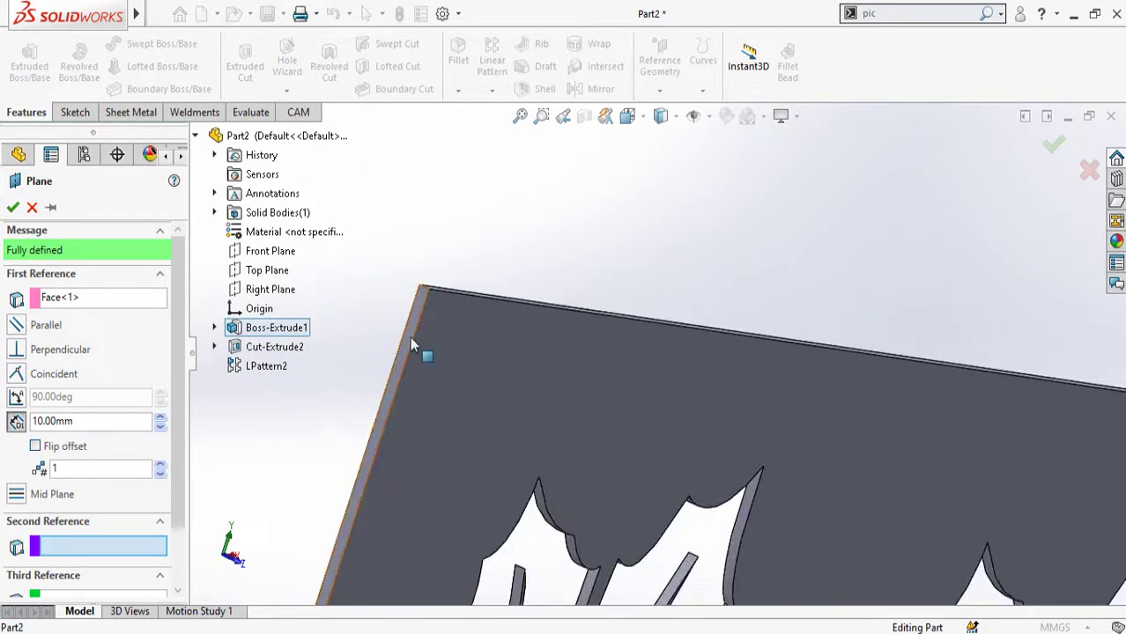
click(411, 340)
scroll(658, 417, up, 5)
scroll(680, 402, down, 2)
middle_drag(673, 355, 683, 394)
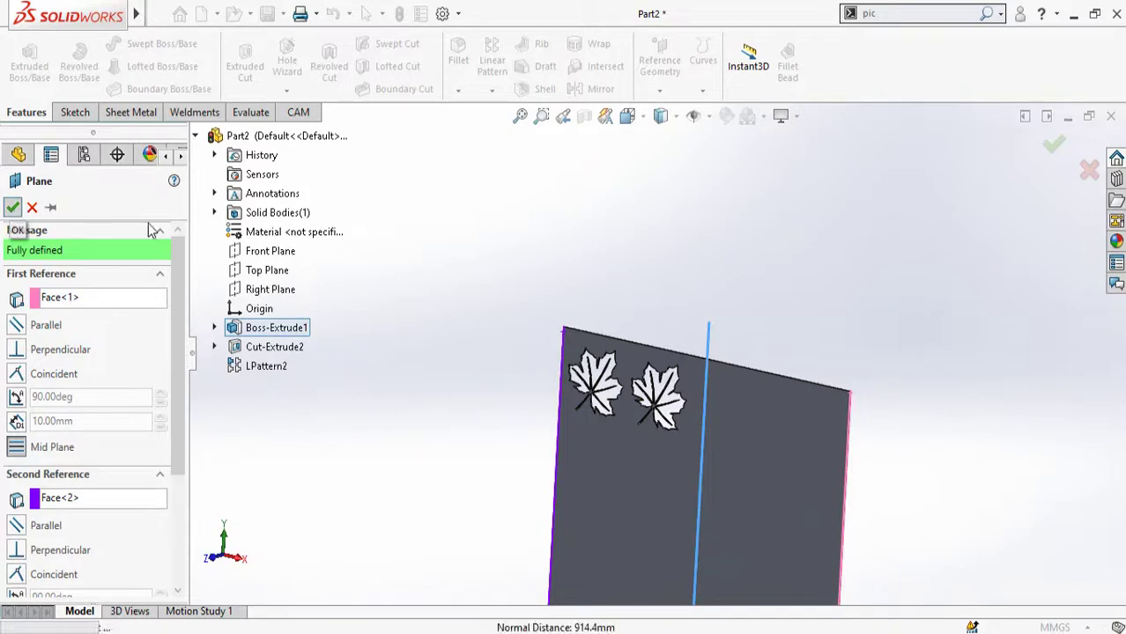
click(13, 208)
Step: Mirror the leaf linear pattern about the plate's new mid plane
click(582, 89)
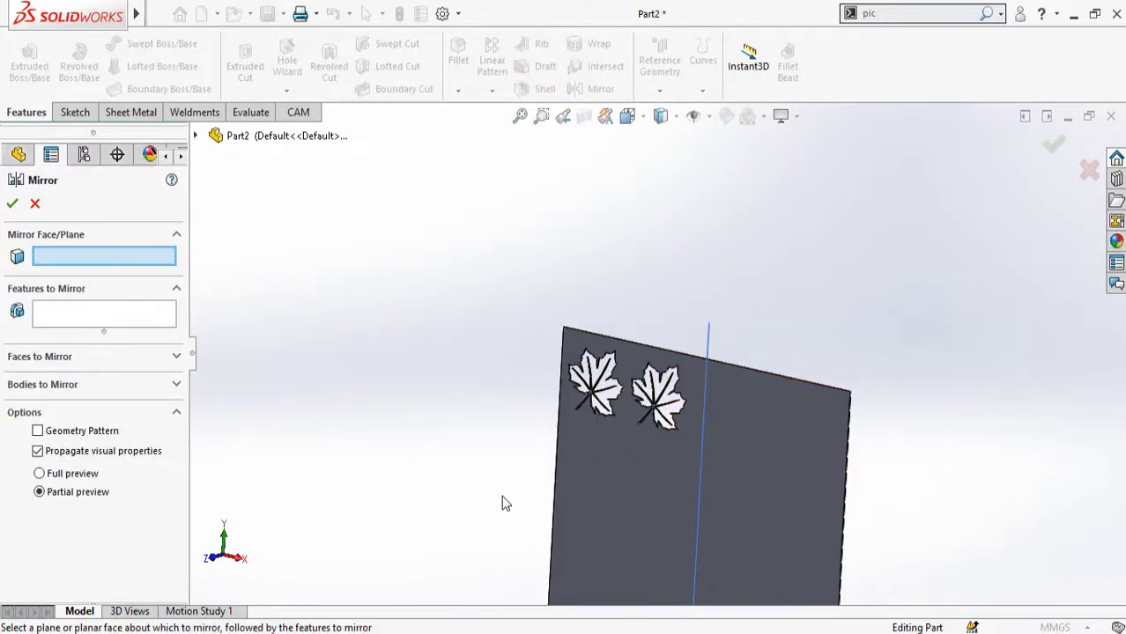
scroll(332, 249, up, 4)
click(197, 137)
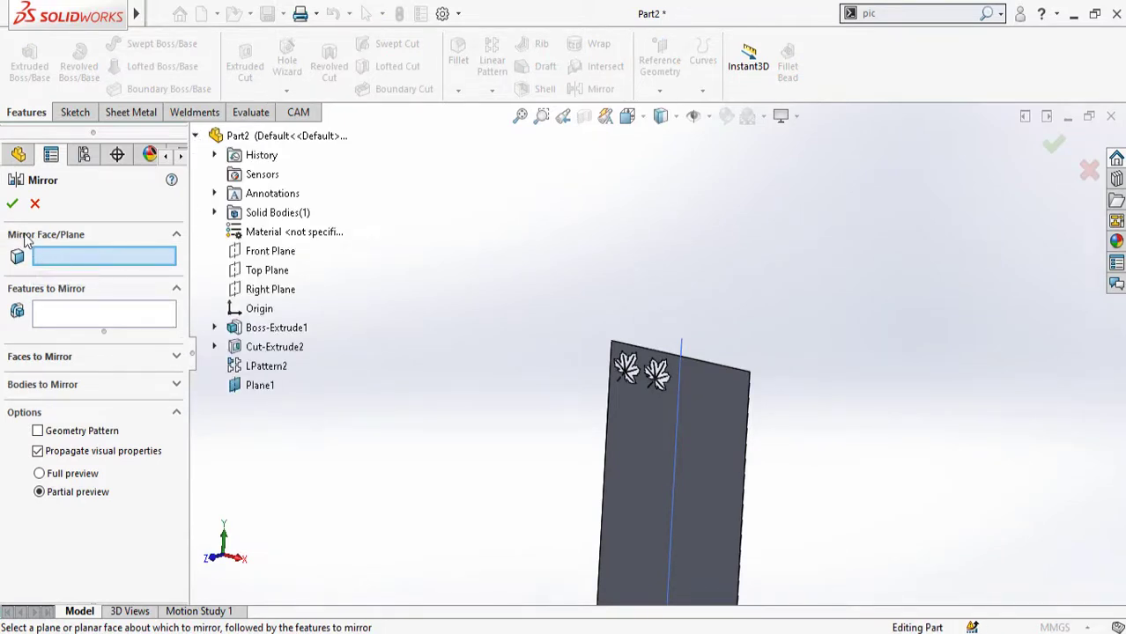
scroll(680, 333, down, 3)
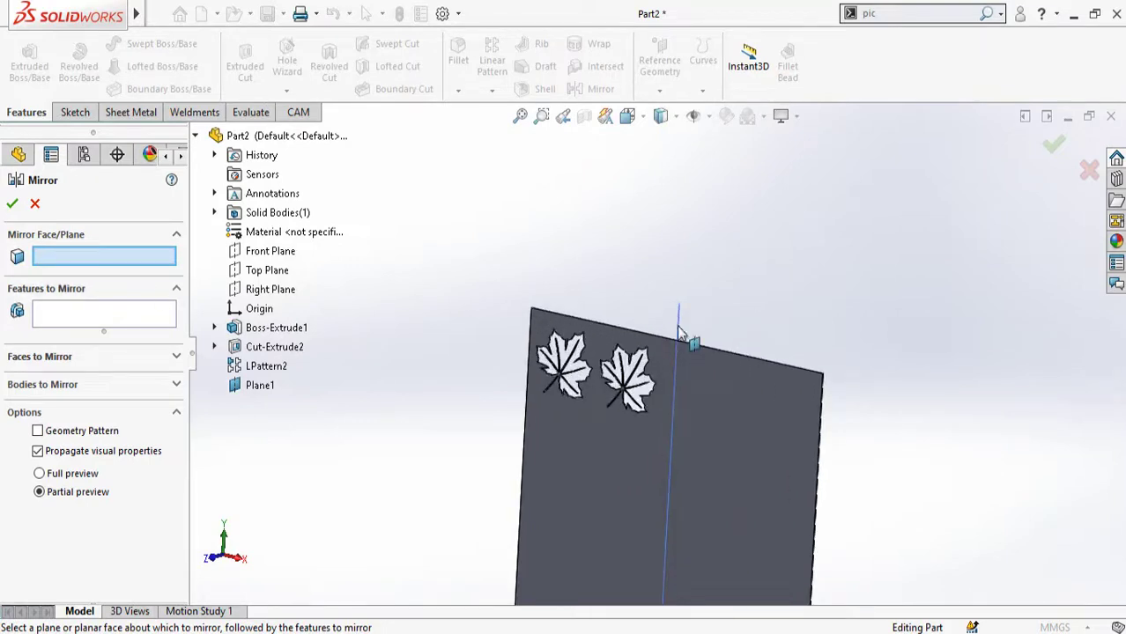
click(680, 323)
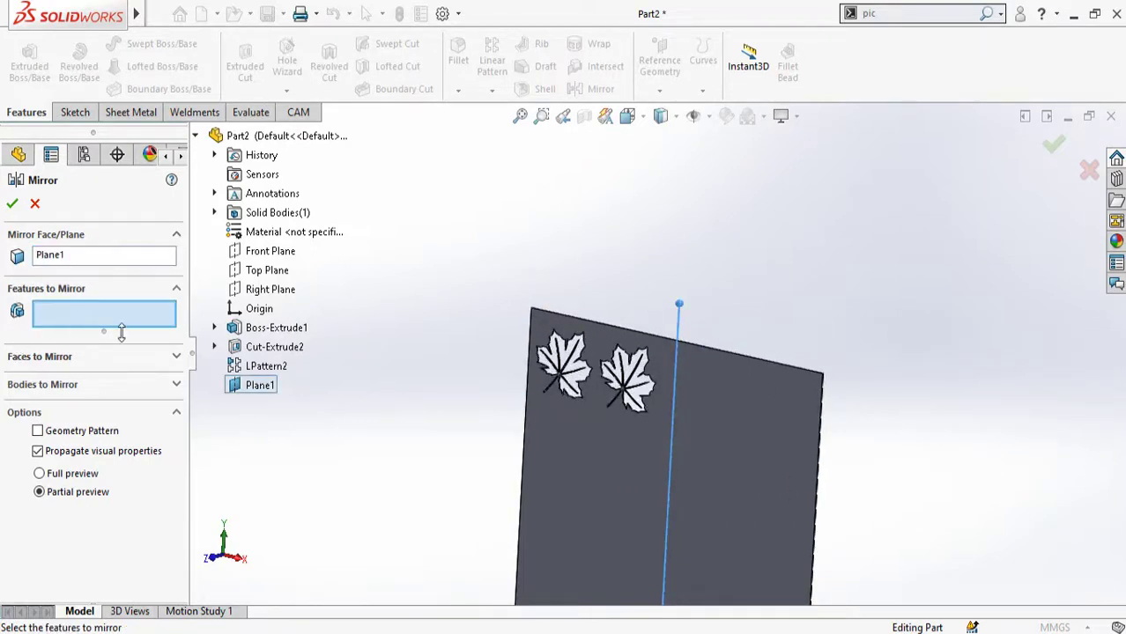
click(258, 371)
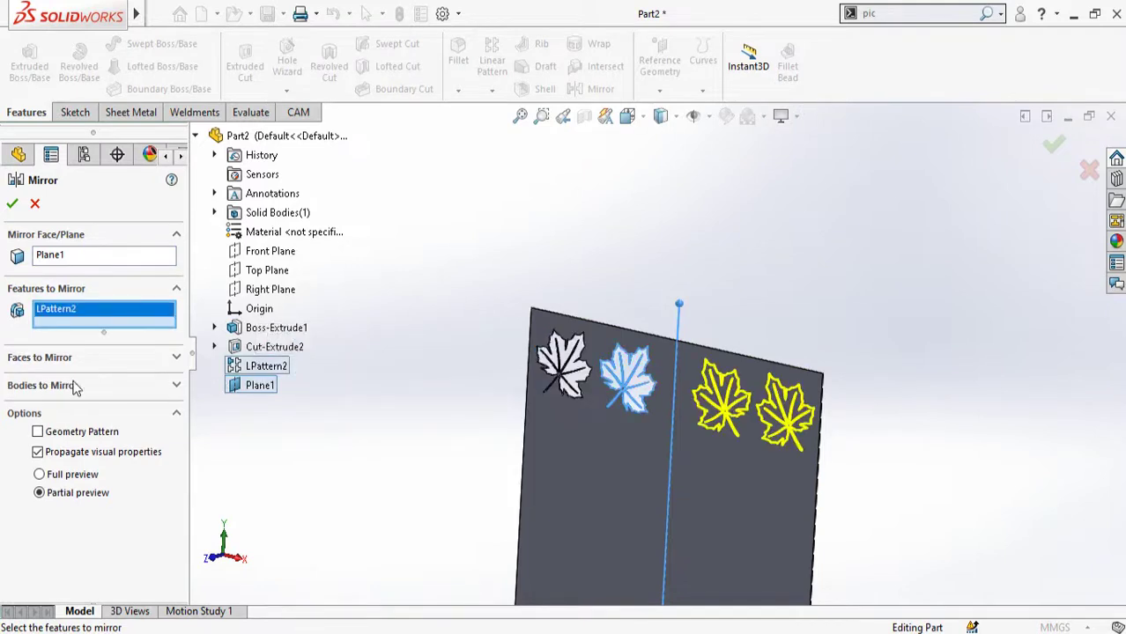
click(12, 204)
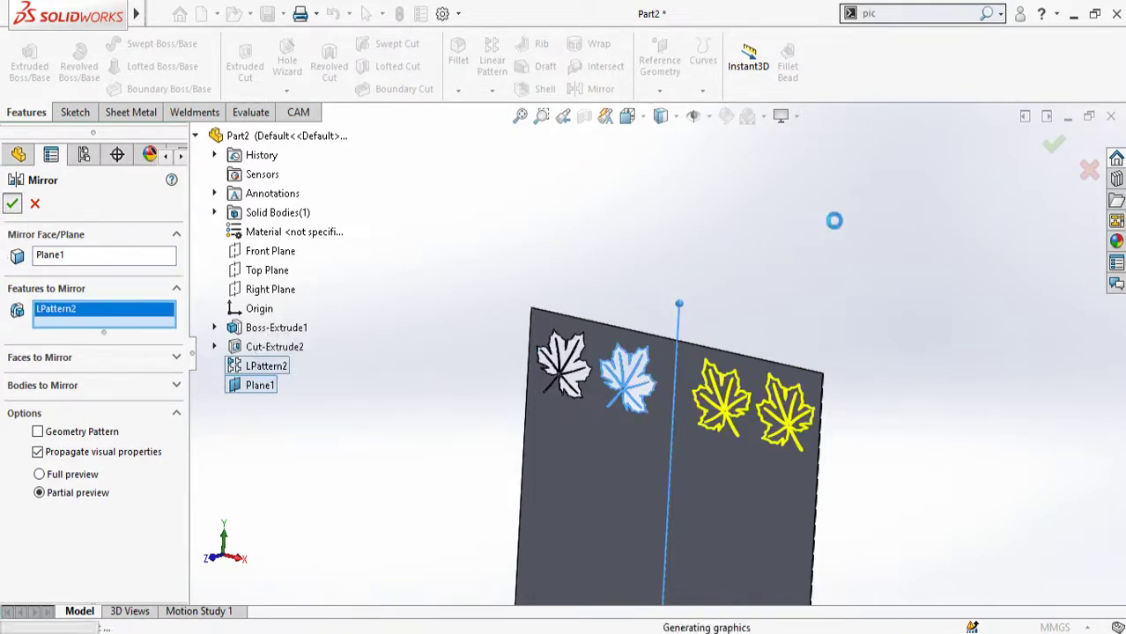
Step: Hide the mid plane used for mirroring the leaves
scroll(808, 262, up, 3)
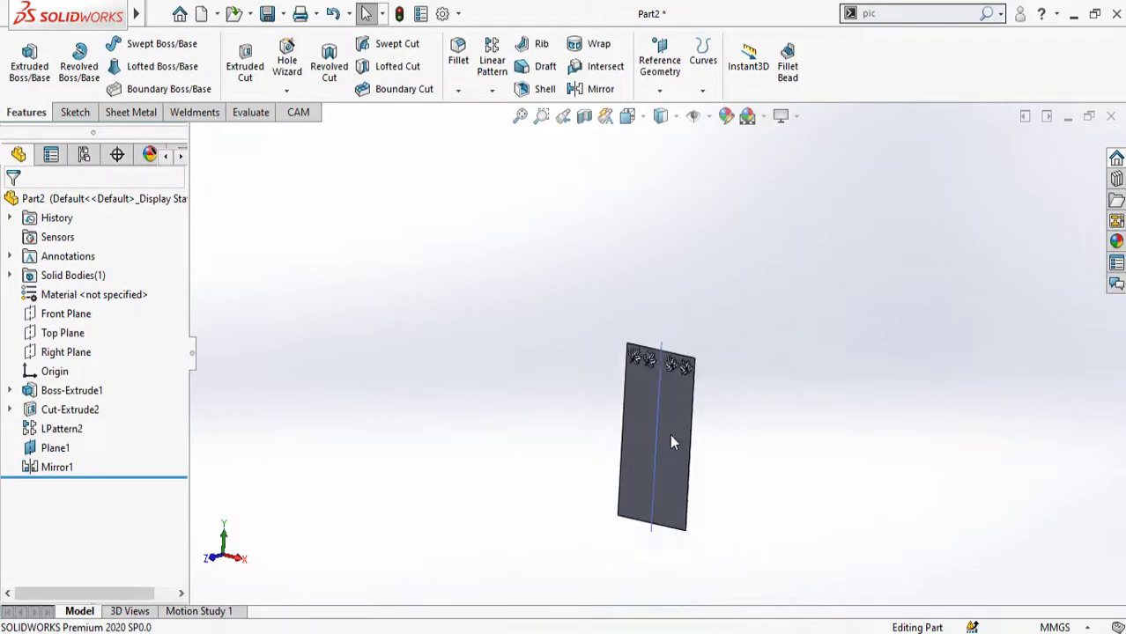
scroll(671, 436, down, 3)
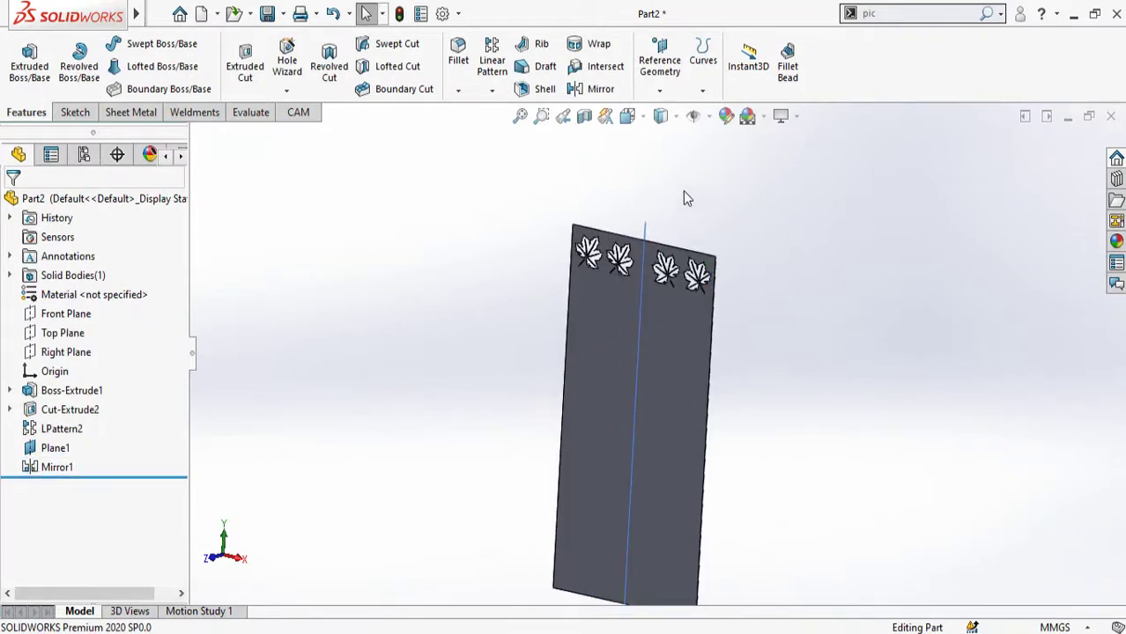
click(646, 231)
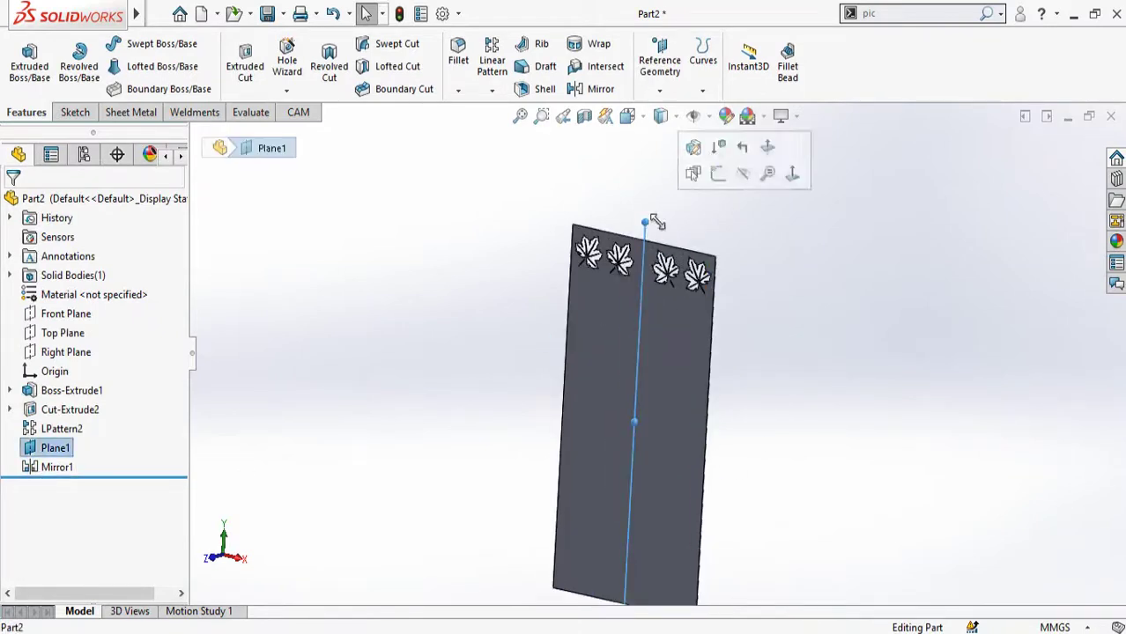
click(740, 175)
scroll(564, 234, down, 2)
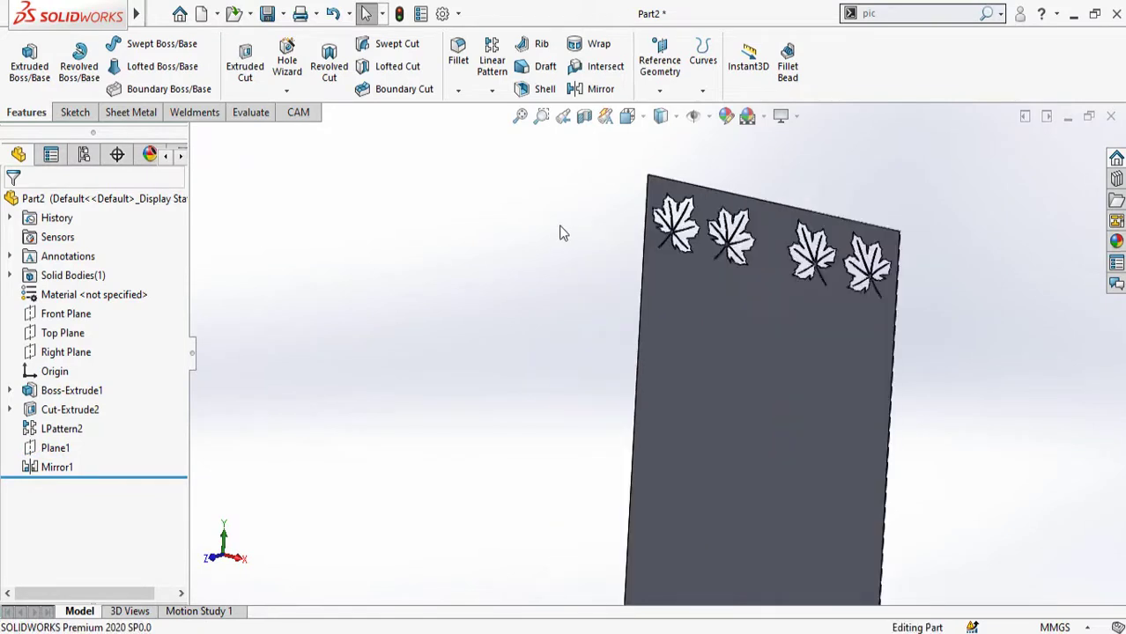
Step: Start another linear pattern, using the plate's left long edge for Direction 1 and its top edge for Direction 2
click(493, 64)
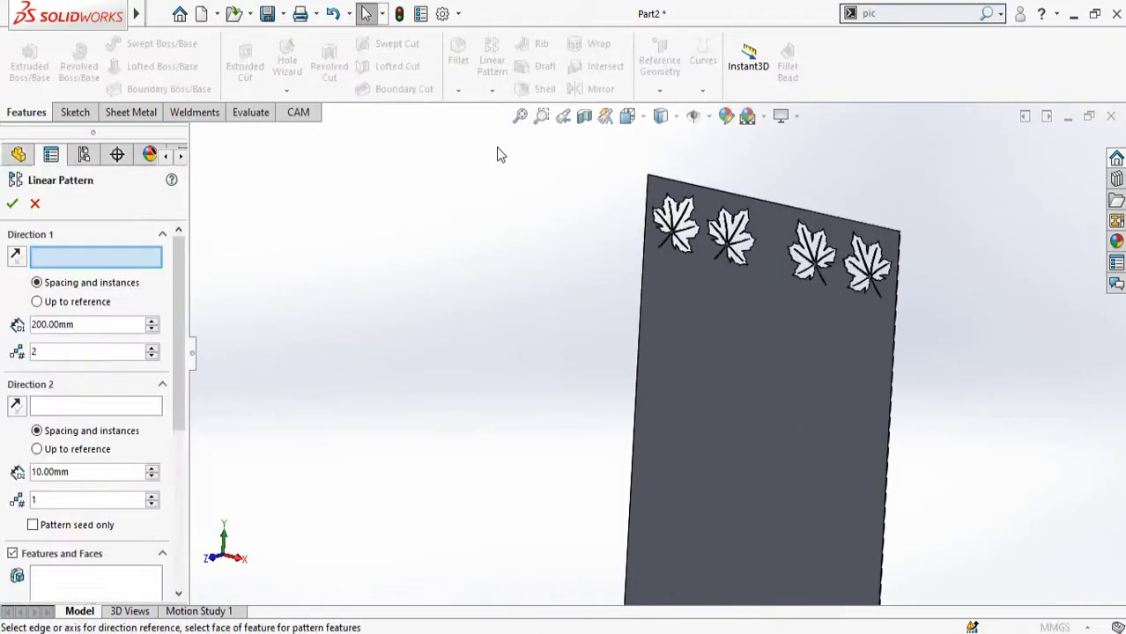
click(642, 283)
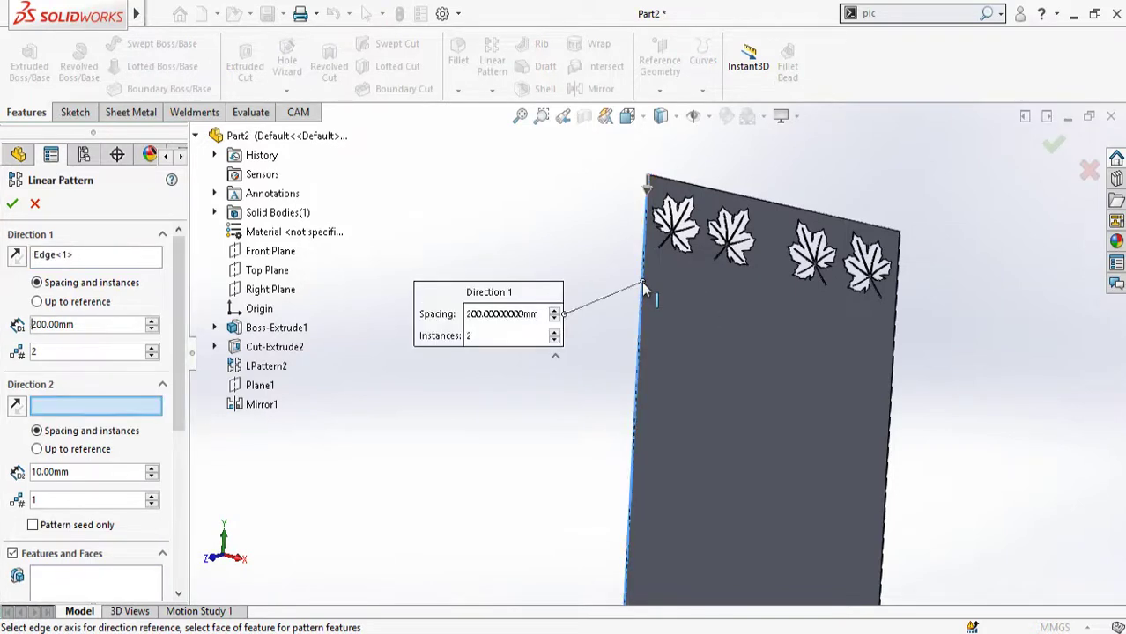
click(736, 203)
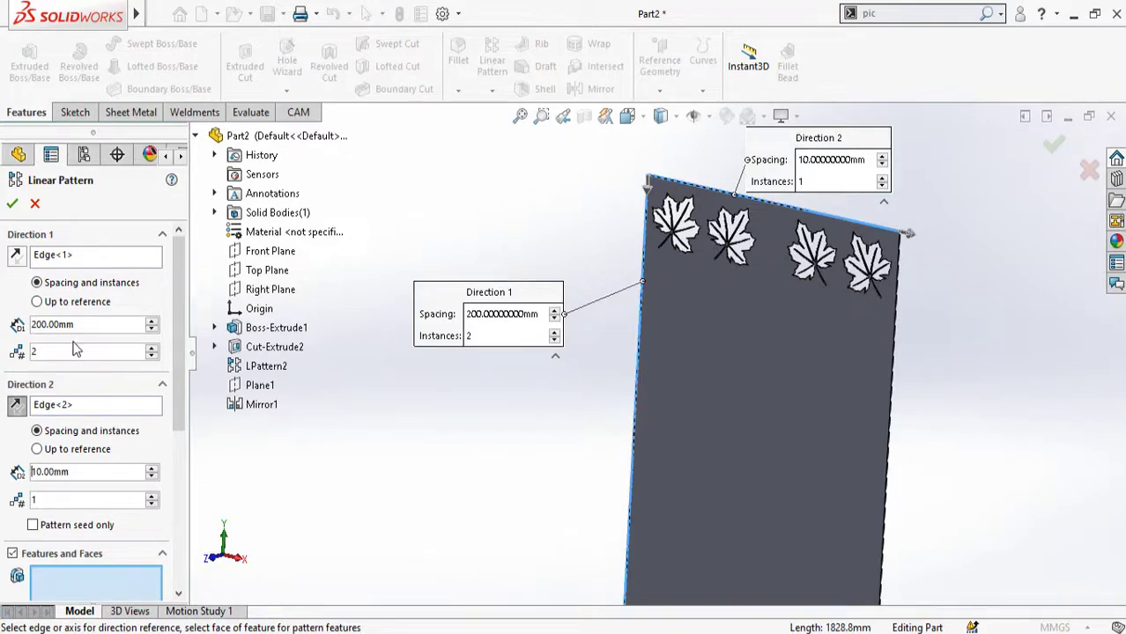
Step: Move both direction callouts clear of the plate and choose the leaf mirror feature as the feature to pattern
scroll(486, 467, up, 2)
scroll(486, 467, down, 1)
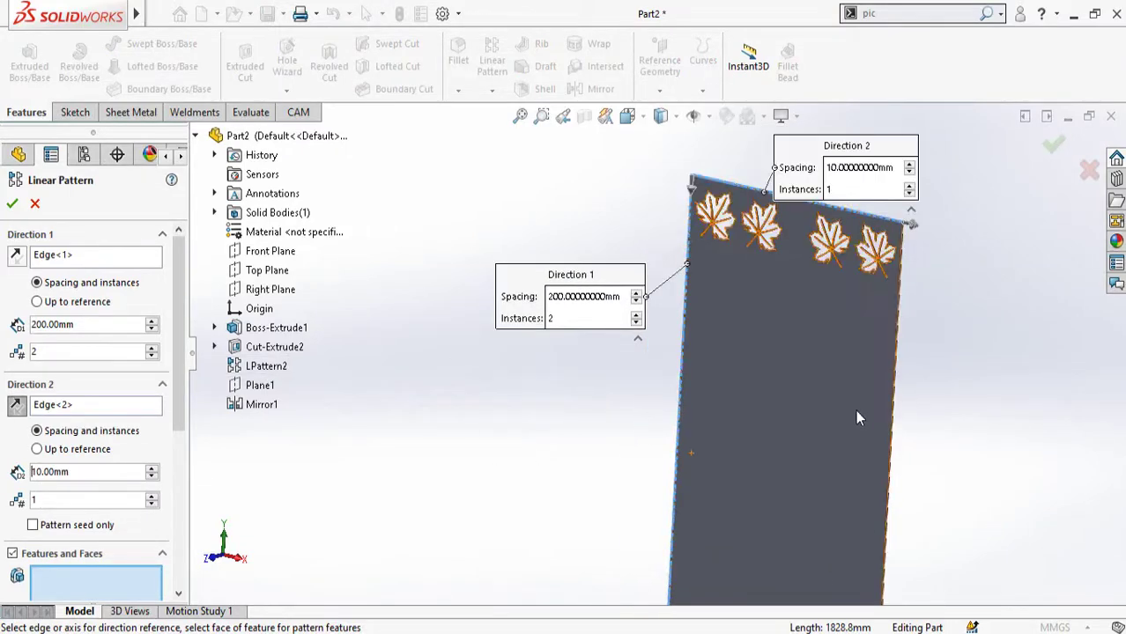
scroll(855, 410, down, 1)
scroll(761, 398, up, 6)
scroll(705, 394, down, 3)
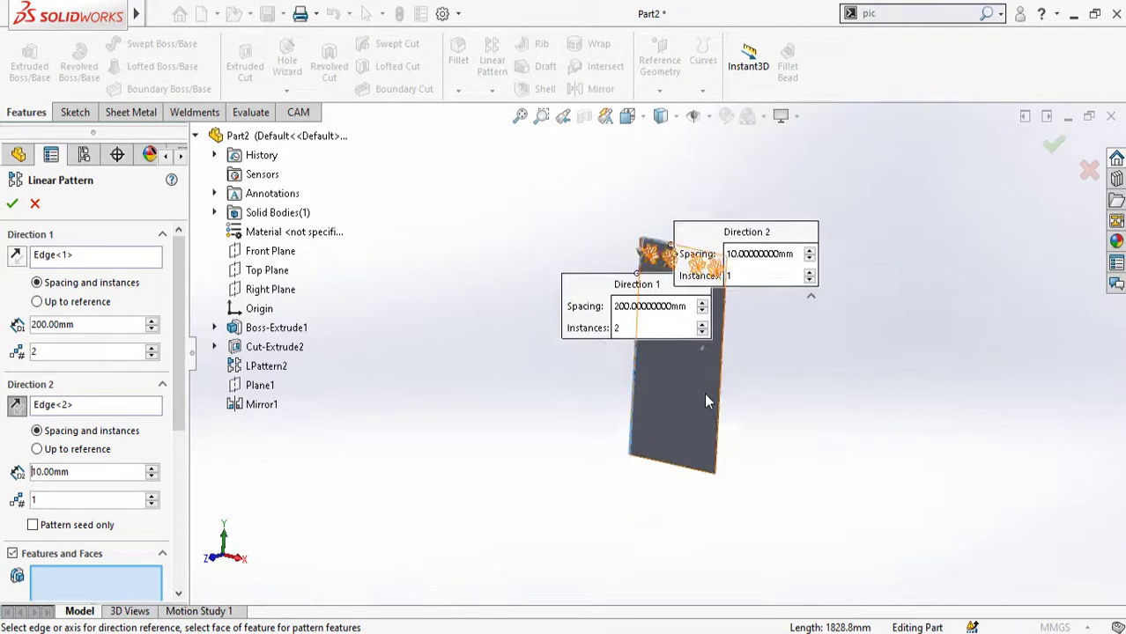
drag(530, 253, 465, 226)
drag(694, 170, 932, 170)
scroll(763, 364, down, 1)
scroll(790, 370, down, 2)
scroll(791, 374, up, 3)
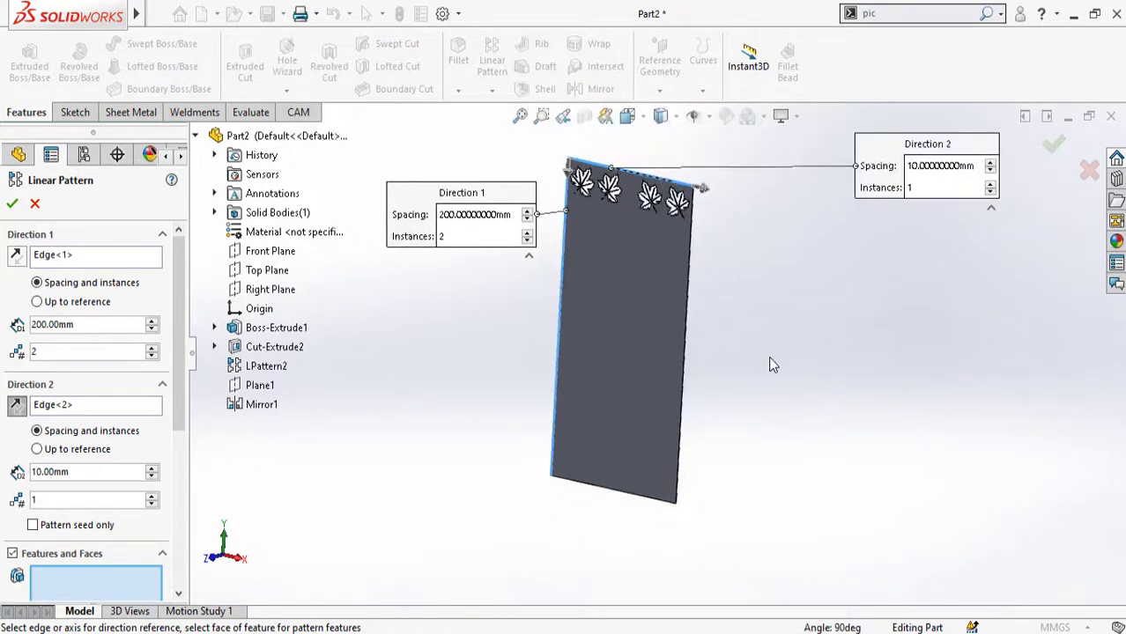
scroll(175, 418, down, 3)
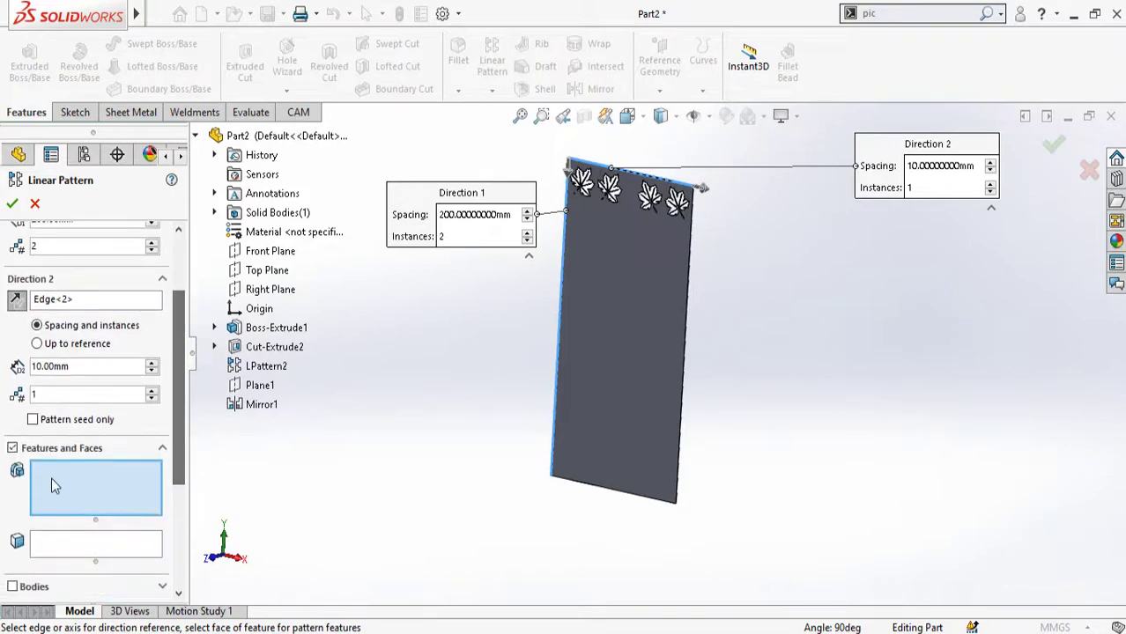
click(256, 405)
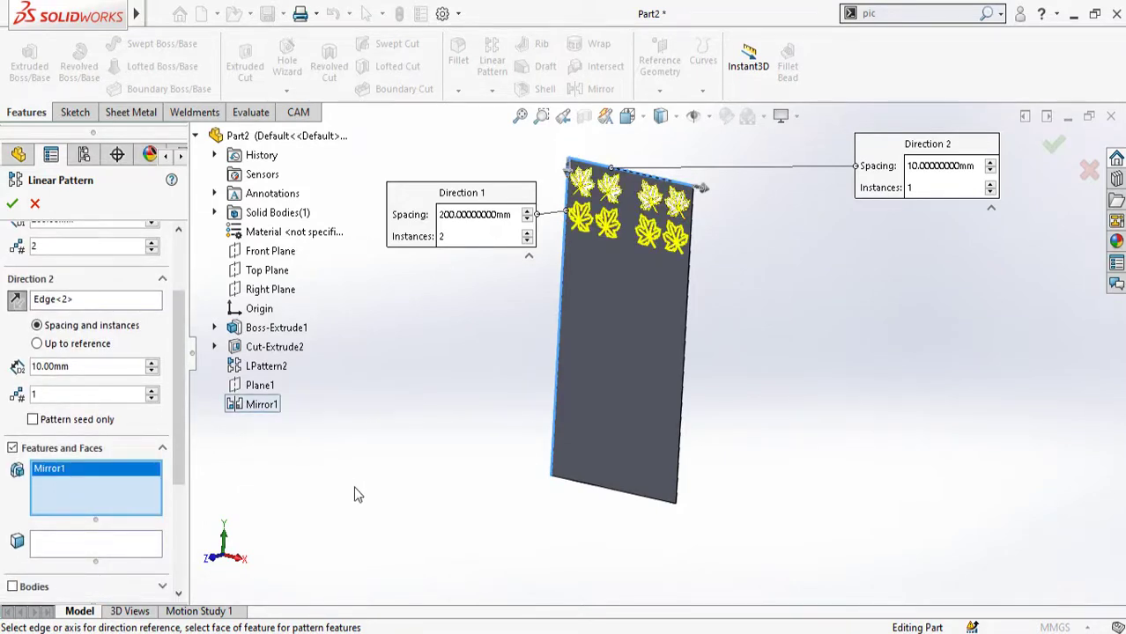
Step: Set Direction 1 of the linear pattern to a spacing of 300 mm and 6 instances
scroll(88, 388, up, 3)
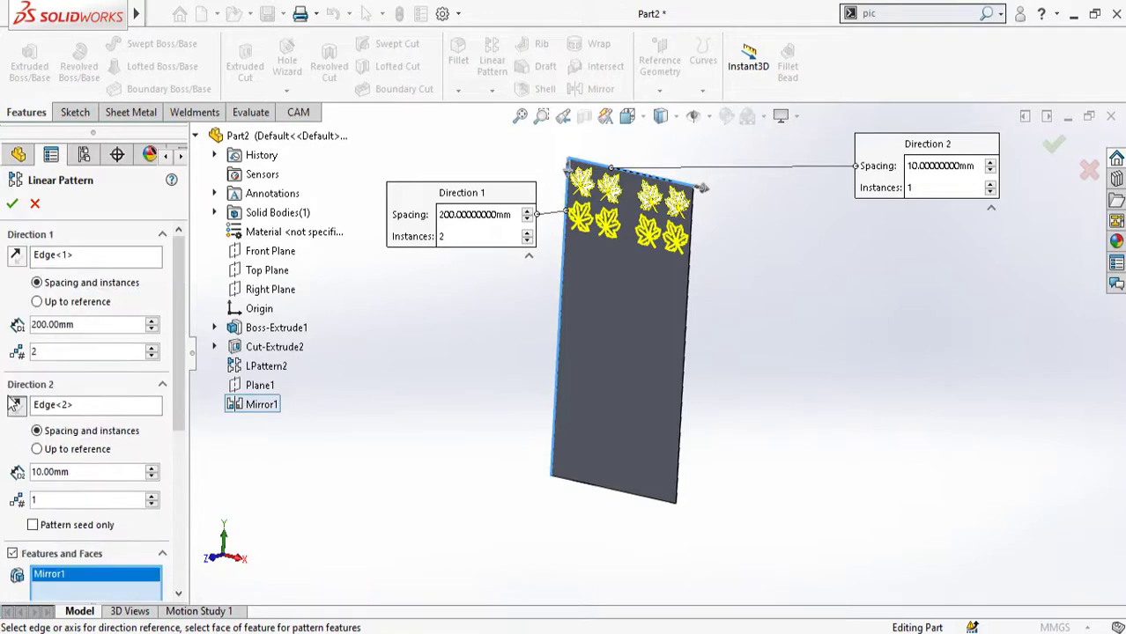
click(79, 324)
scroll(682, 258, down, 3)
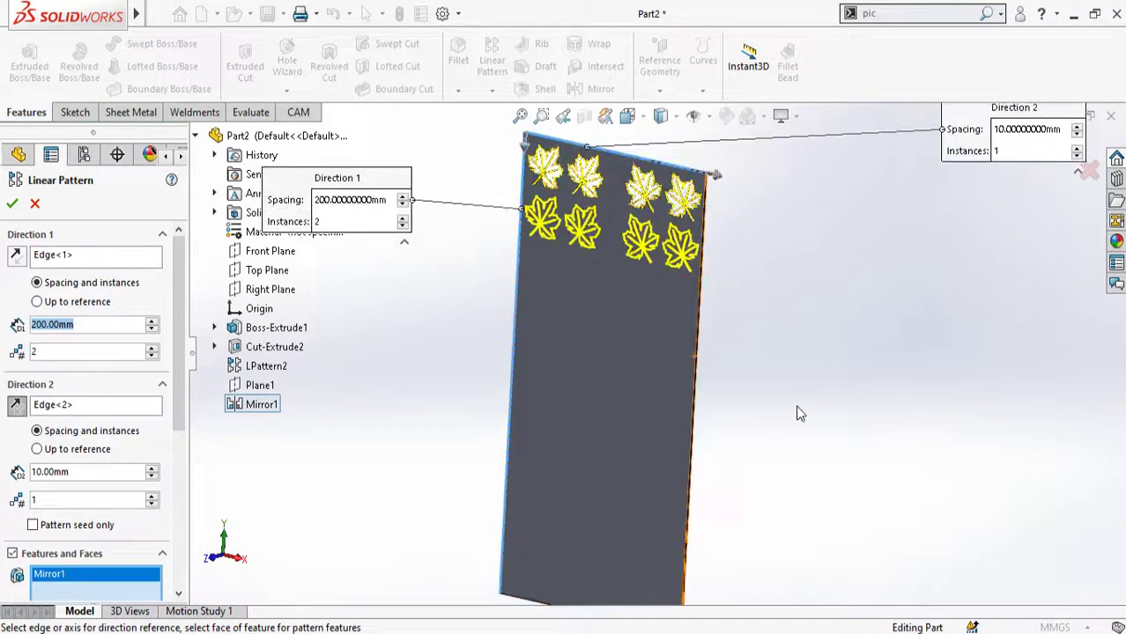
text(300)
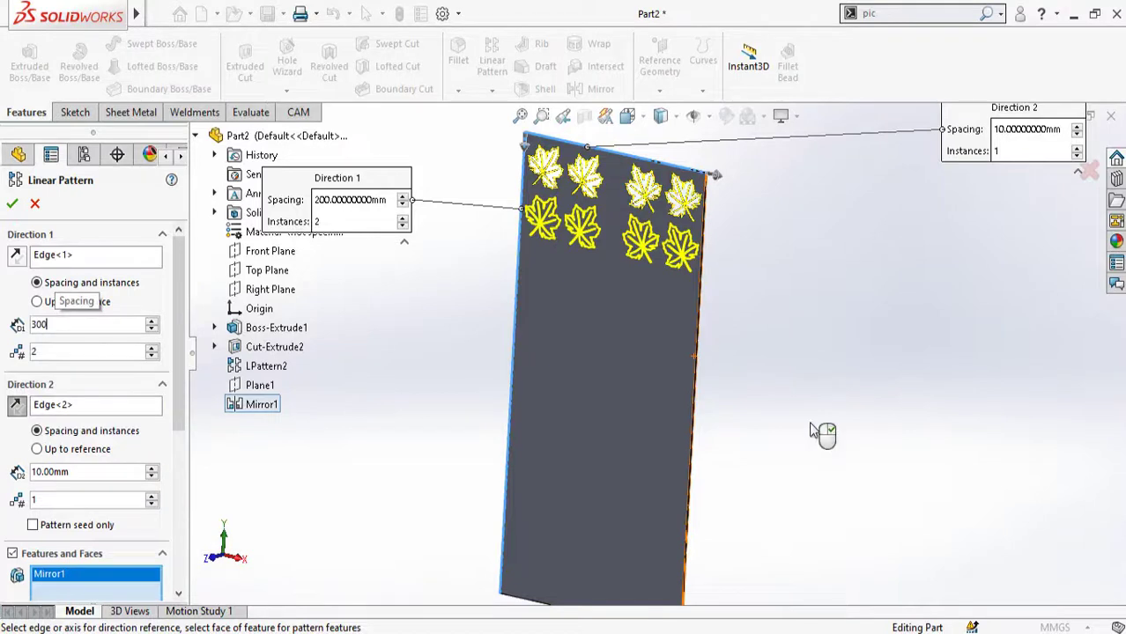
key(Return)
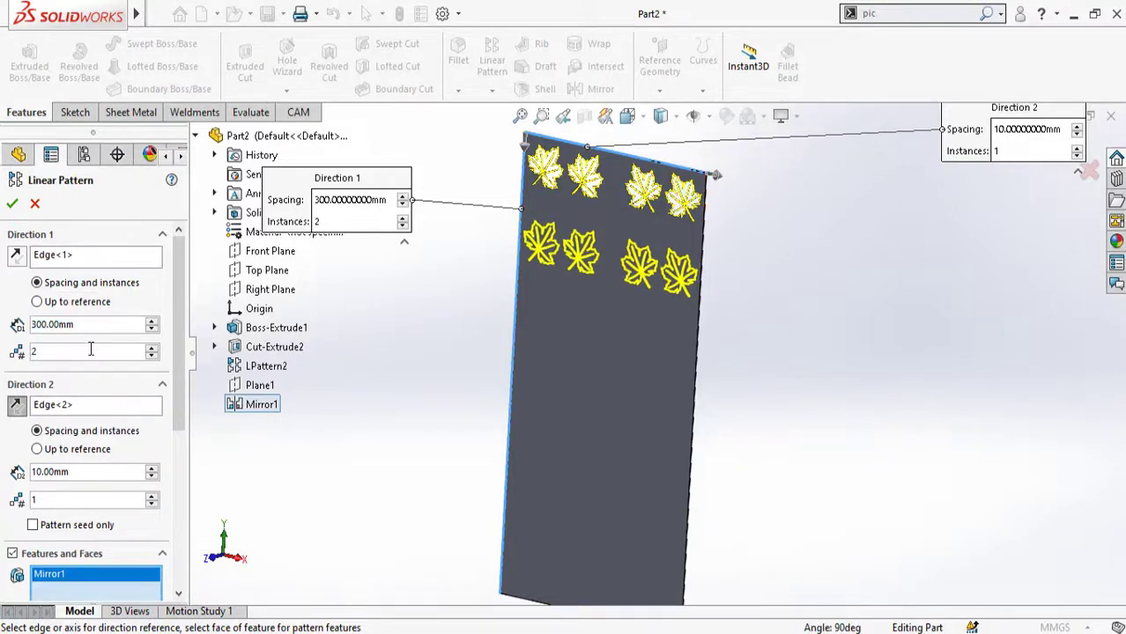
click(152, 348)
click(152, 348)
click(152, 348)
click(153, 348)
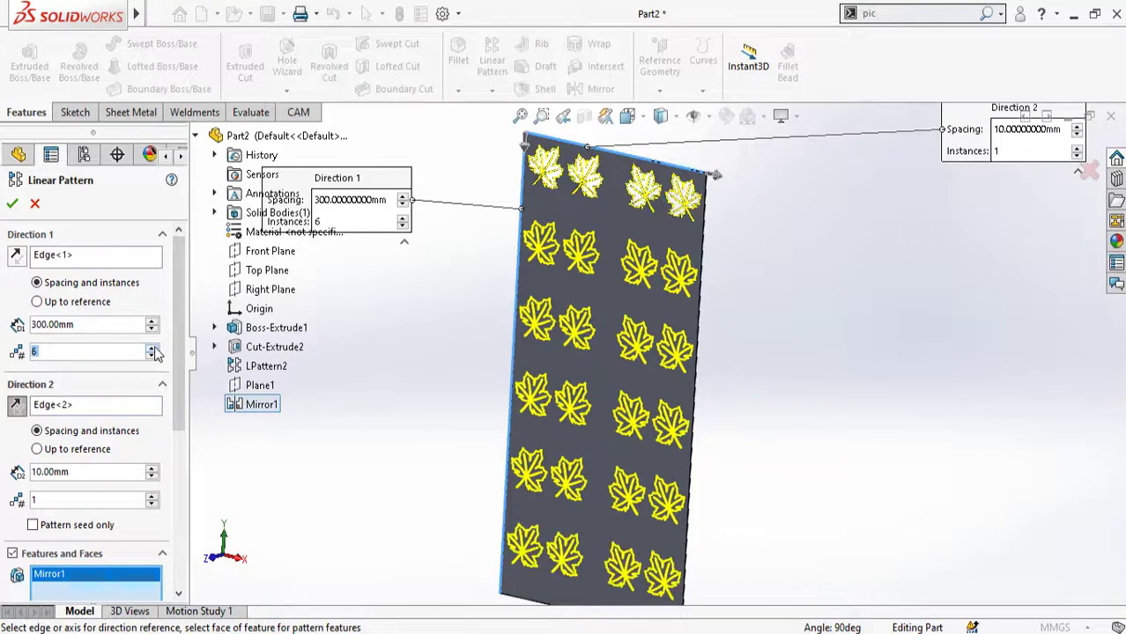
Step: Set the Direction 1 spacing to 310 mm and complete the linear pattern of leaf rows down the plate
scroll(772, 428, up, 2)
scroll(615, 436, down, 5)
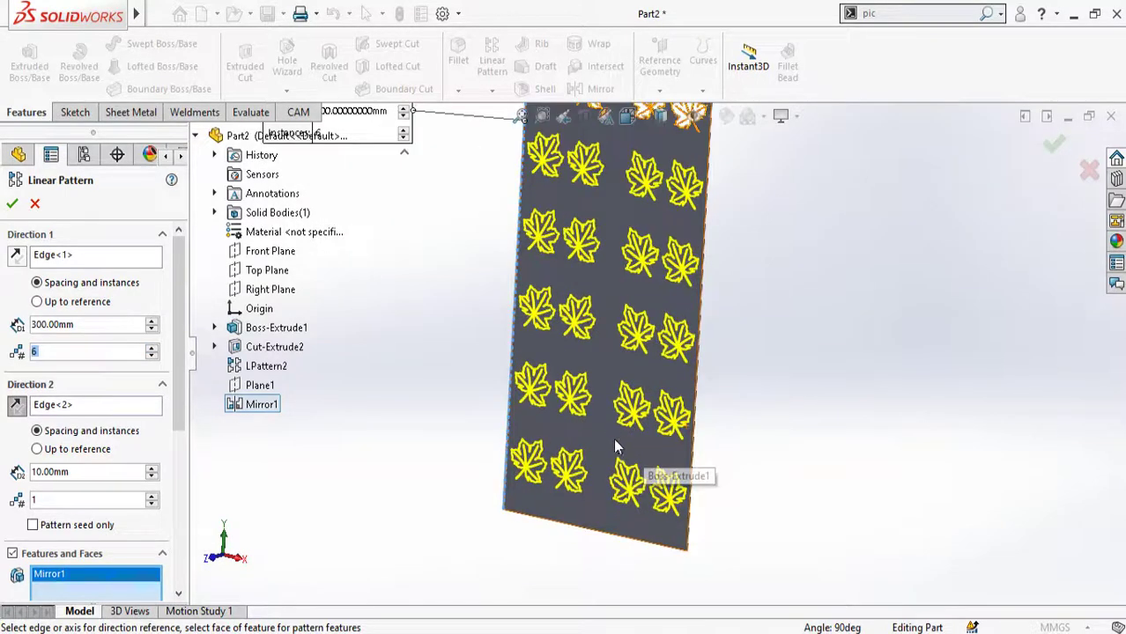
click(77, 324)
text(310)
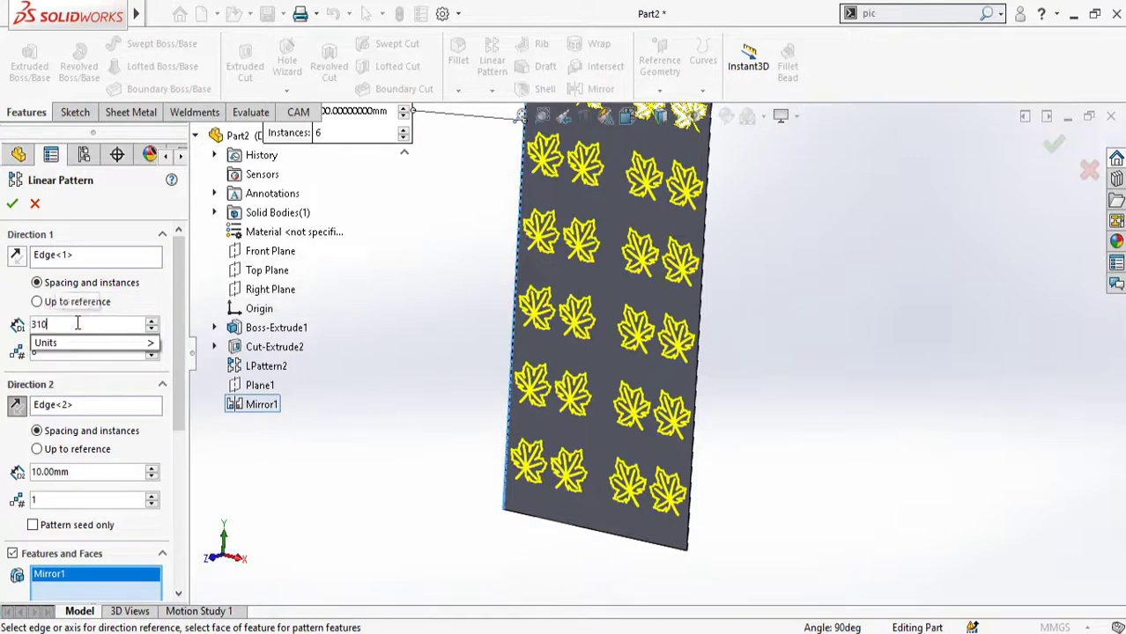
key(Return)
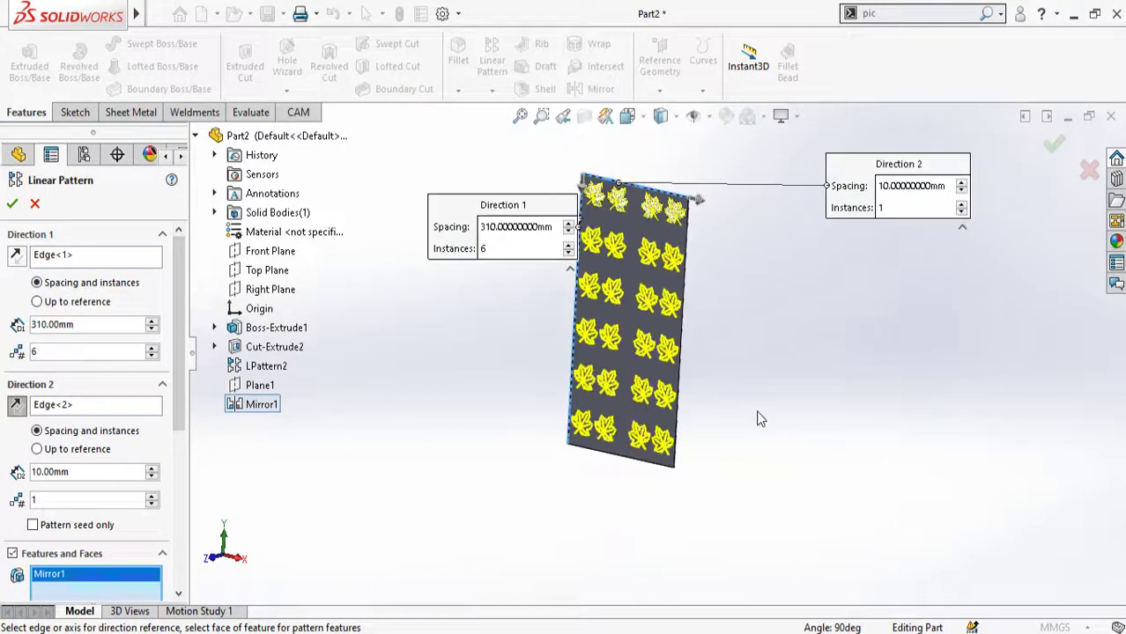
click(11, 204)
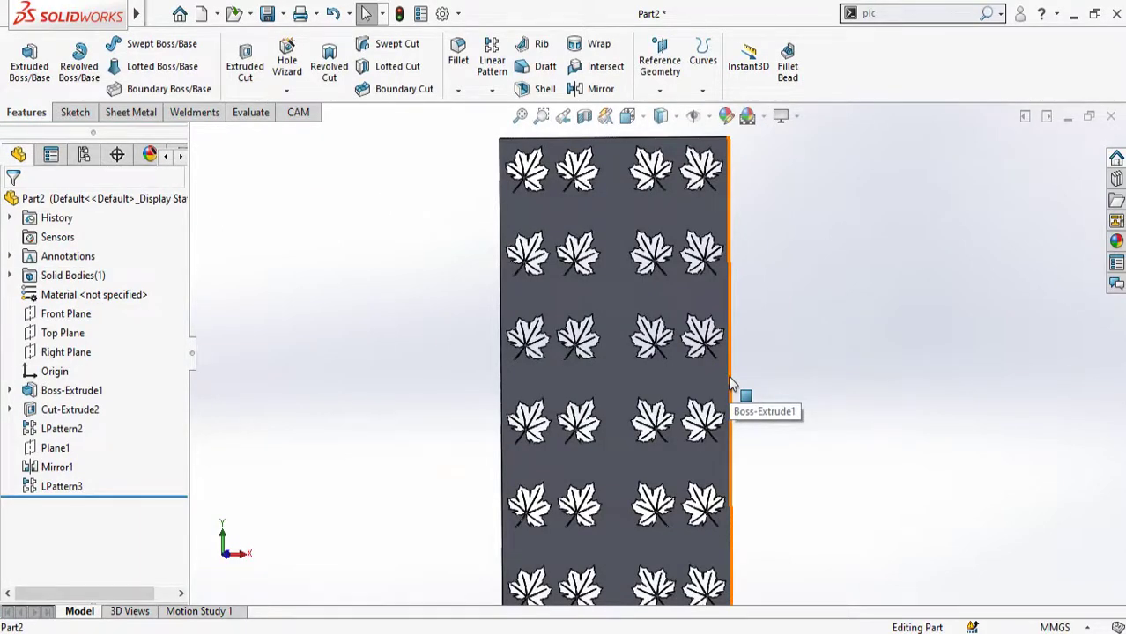
scroll(729, 377, up, 2)
scroll(675, 460, down, 1)
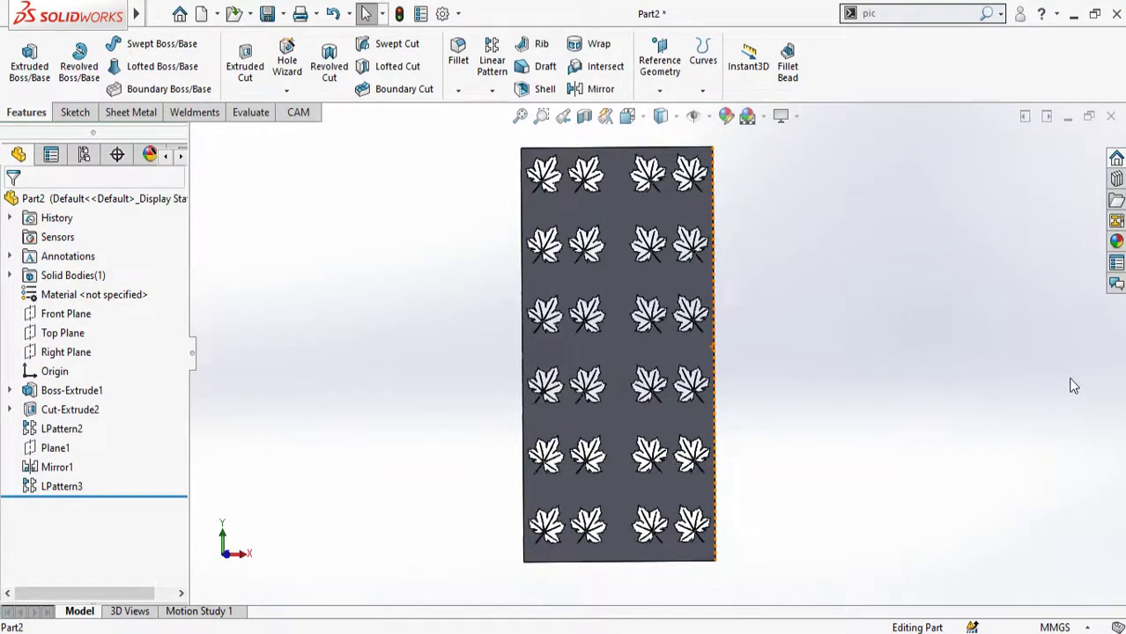
scroll(653, 224, down, 2)
scroll(735, 306, up, 1)
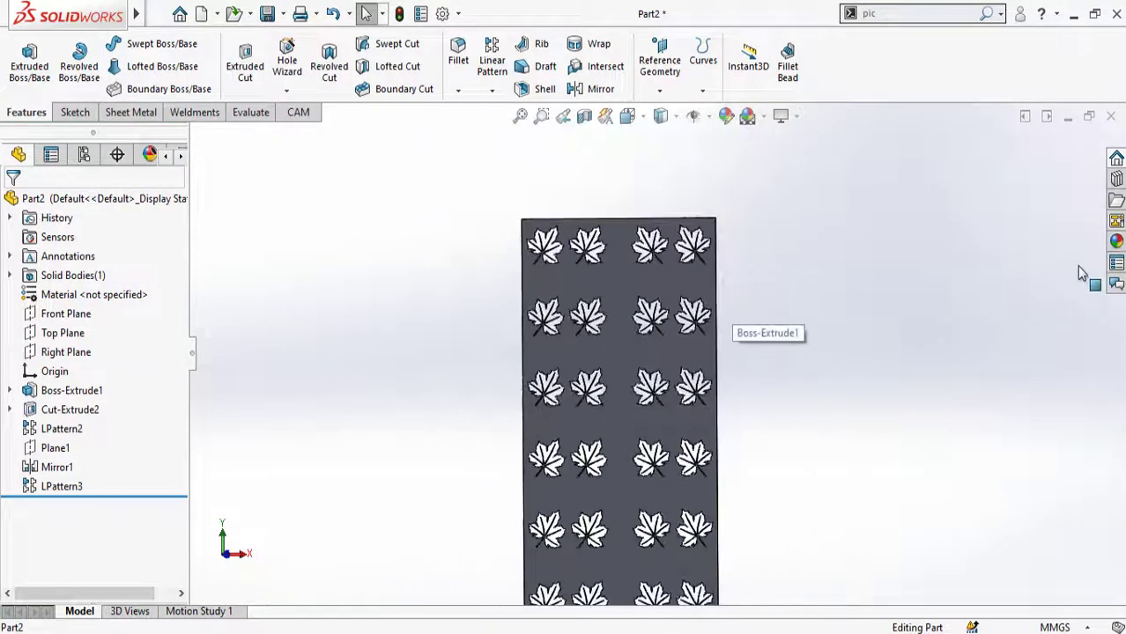
scroll(755, 504, up, 3)
scroll(639, 487, down, 2)
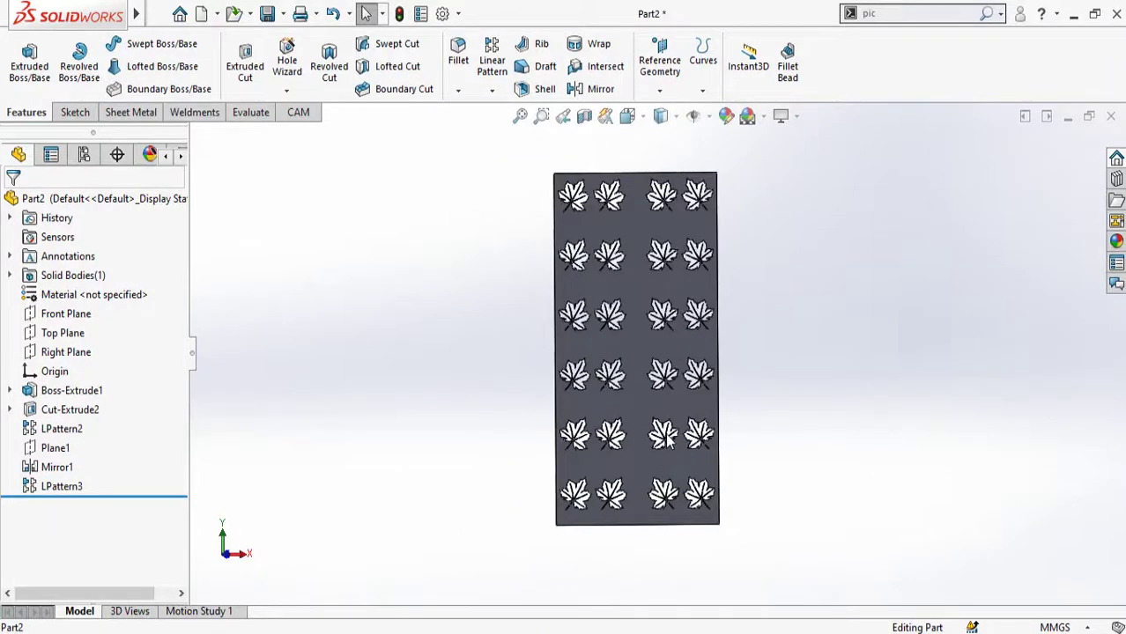